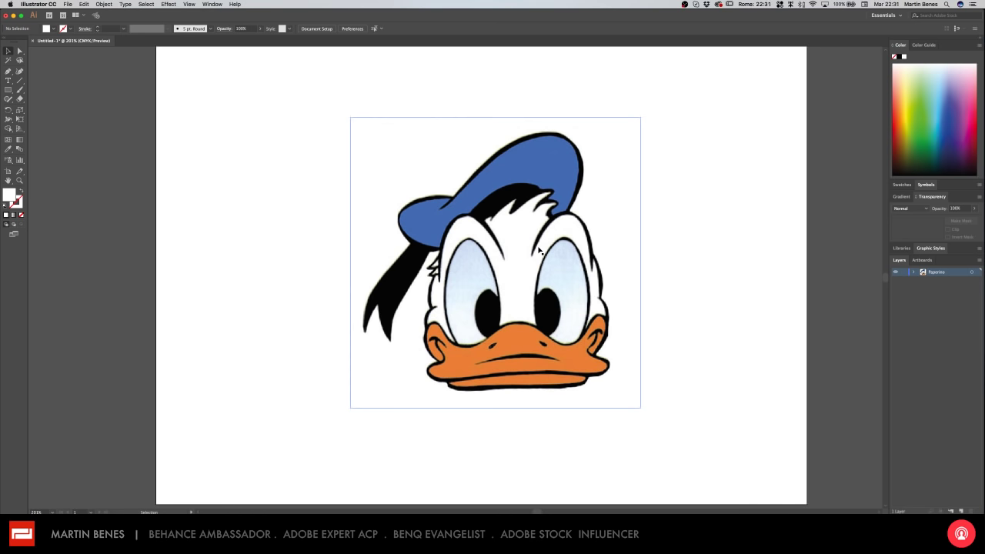
- Select the placed duck image and bring up the Paperino layer's Layer Options, moved aside
{"action": "left_click_drag", "start_coordinate": [528, 254], "coordinate": [520, 256]}
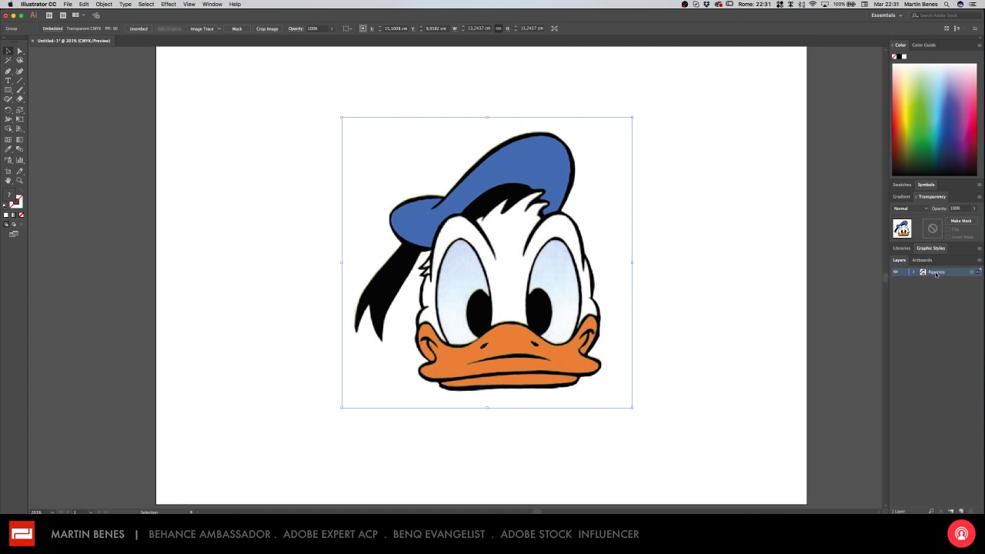
{"action": "key", "text": "Return"}
{"action": "double_click", "coordinate": [959, 275]}
{"action": "left_click_drag", "start_coordinate": [632, 162], "coordinate": [677, 227]}
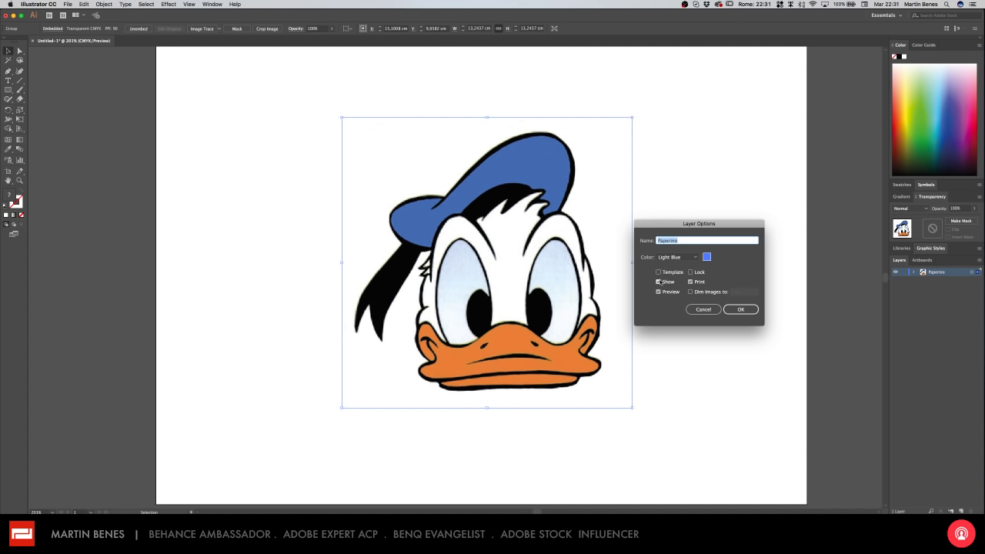
- Make the Paperino layer a template with images dimmed to 50%
{"action": "left_click", "coordinate": [659, 272]}
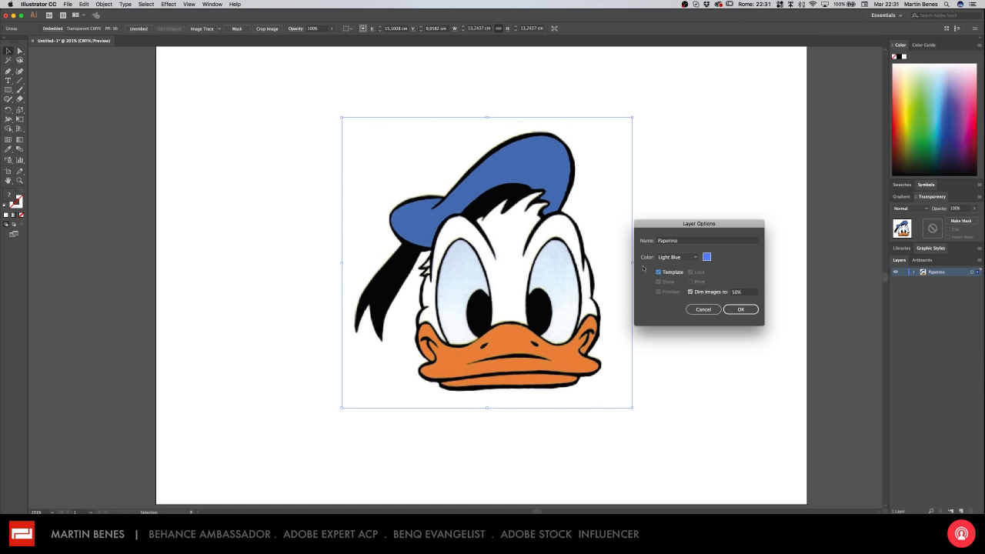
{"action": "left_click", "coordinate": [741, 310]}
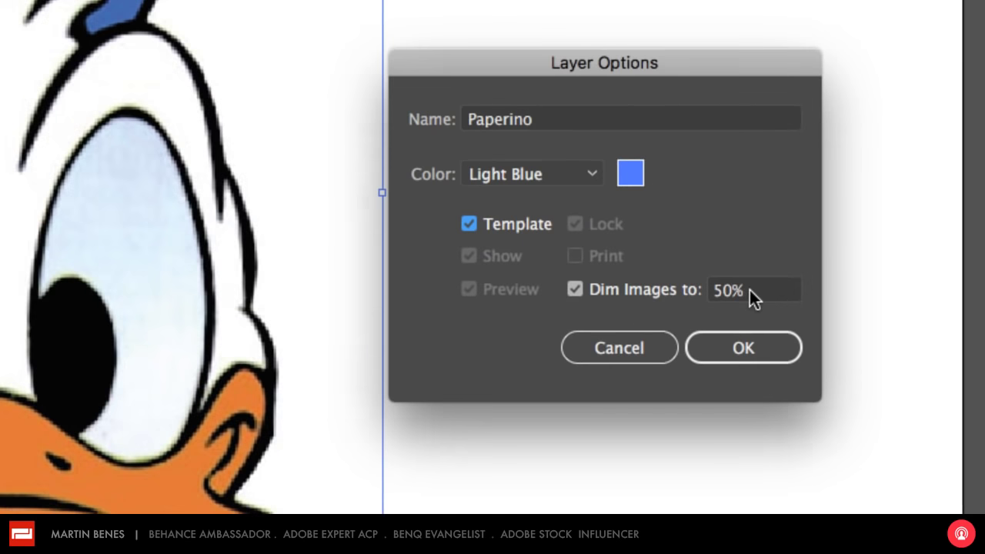
{"action": "double_click", "coordinate": [702, 274]}
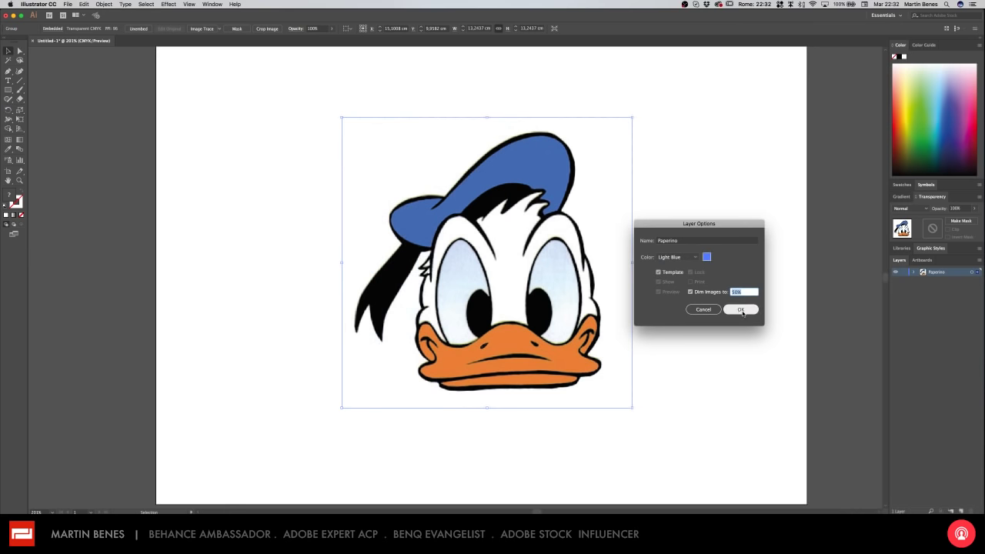
{"action": "left_click", "coordinate": [742, 311]}
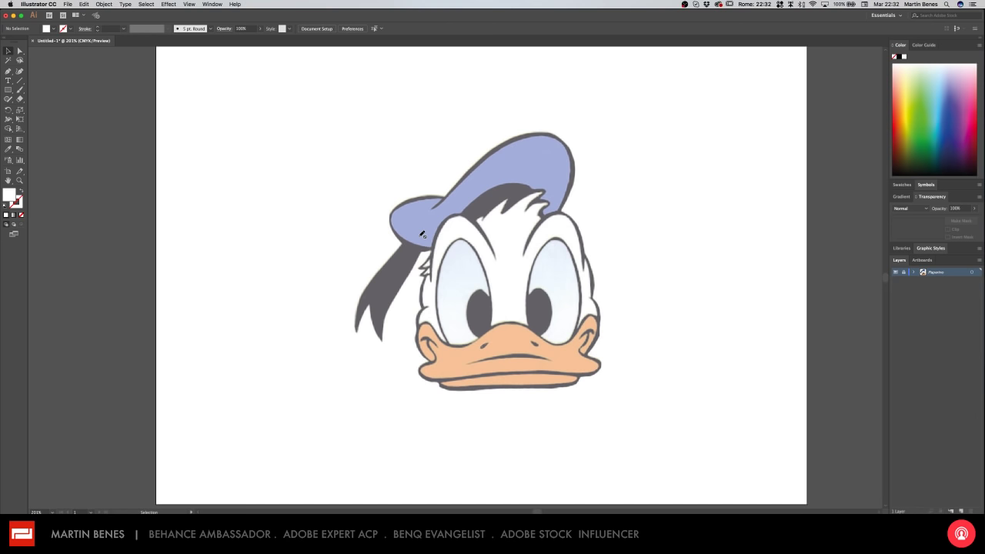
- Reopen the Paperino Layer Options and confirm the template settings unchanged
{"action": "scroll", "coordinate": [422, 234], "scroll_direction": "left", "scroll_amount": 2}
{"action": "scroll", "coordinate": [448, 291], "scroll_direction": "right", "scroll_amount": 4}
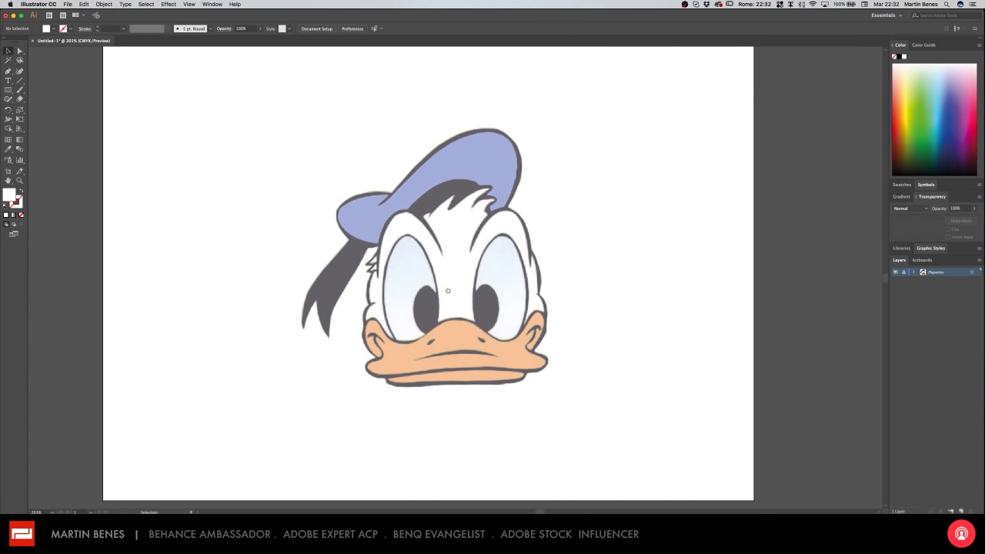
{"action": "scroll", "coordinate": [450, 289], "scroll_direction": "left", "scroll_amount": 1}
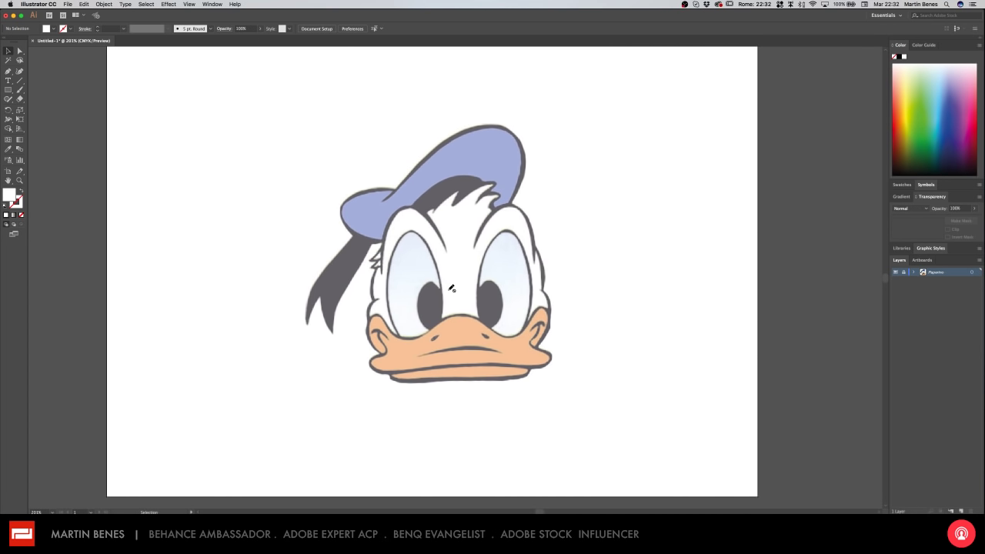
{"action": "scroll", "coordinate": [451, 288], "scroll_direction": "right", "scroll_amount": 1}
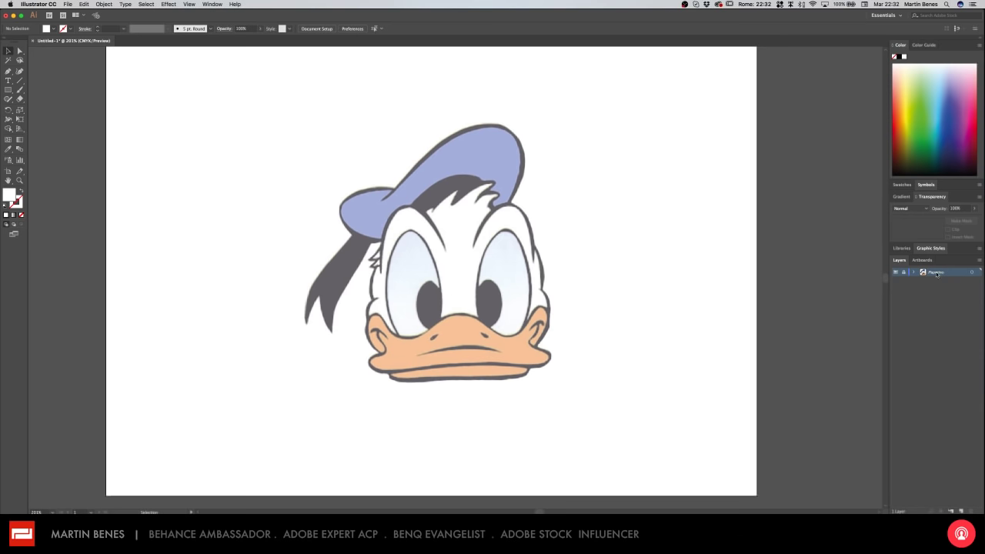
{"action": "double_click", "coordinate": [966, 275]}
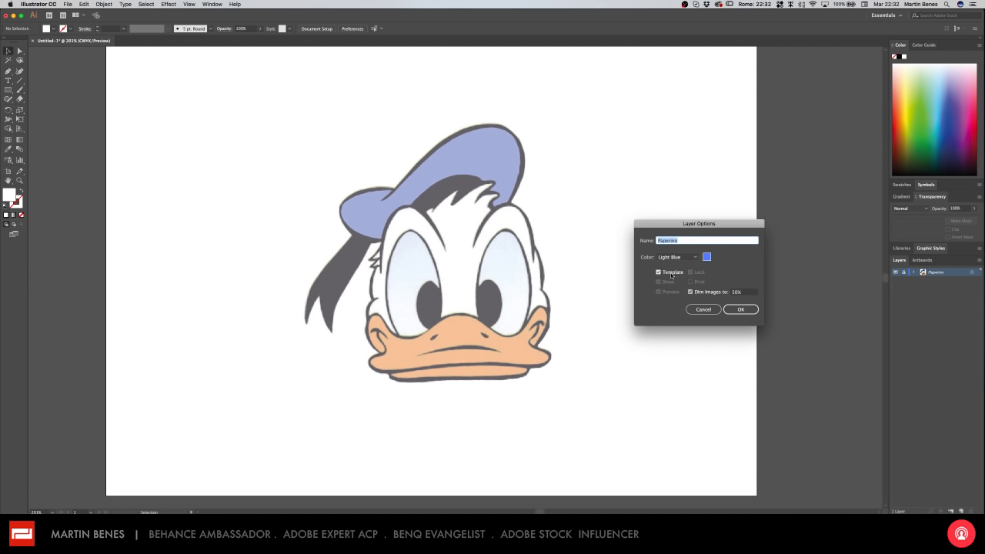
{"action": "left_click", "coordinate": [741, 310]}
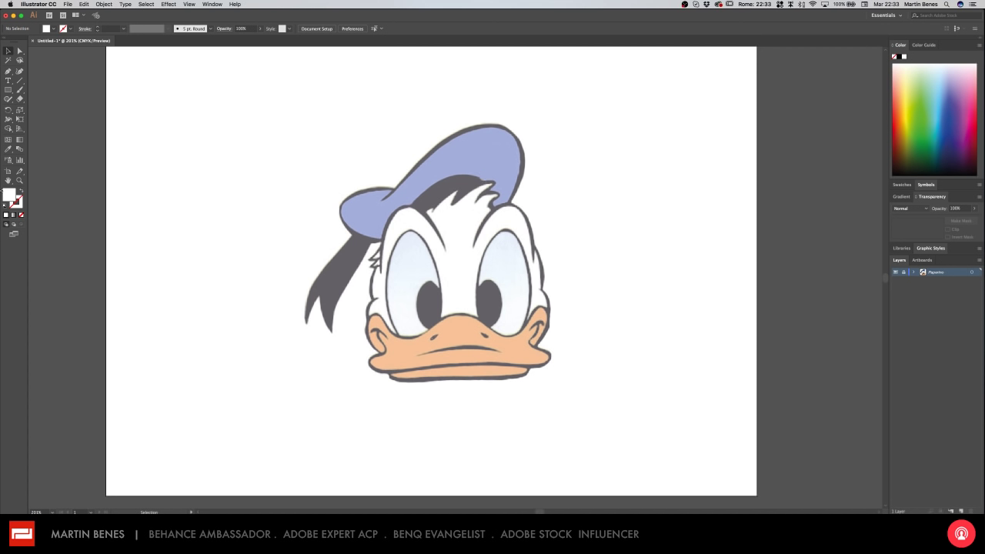
- Set the fill colour to black (000000)
{"action": "double_click", "coordinate": [10, 196]}
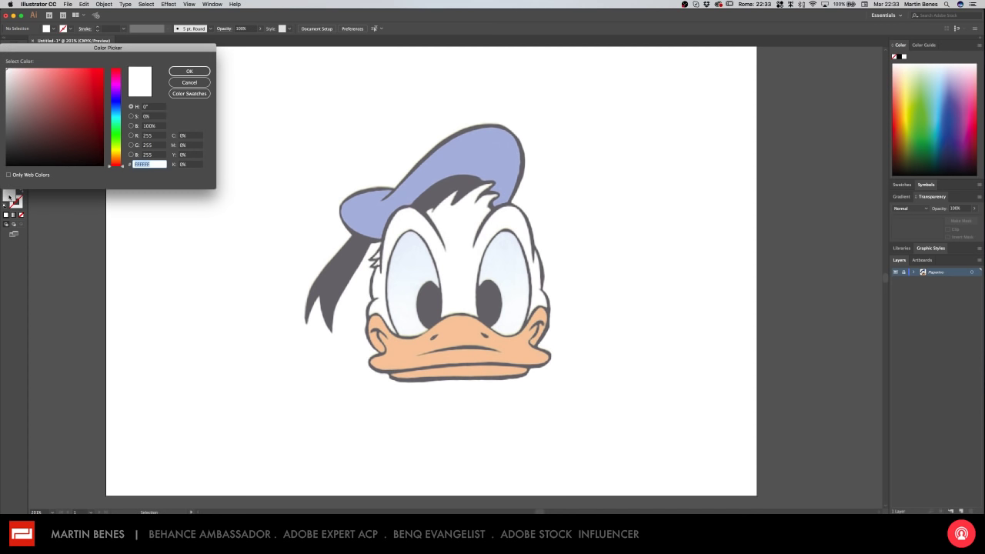
{"action": "type", "text": "000000"}
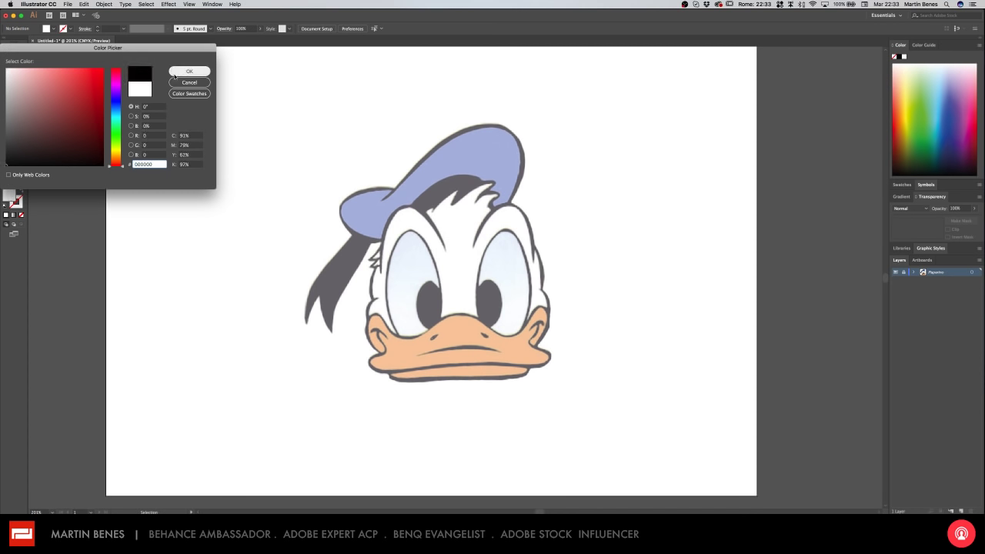
{"action": "left_click", "coordinate": [175, 74]}
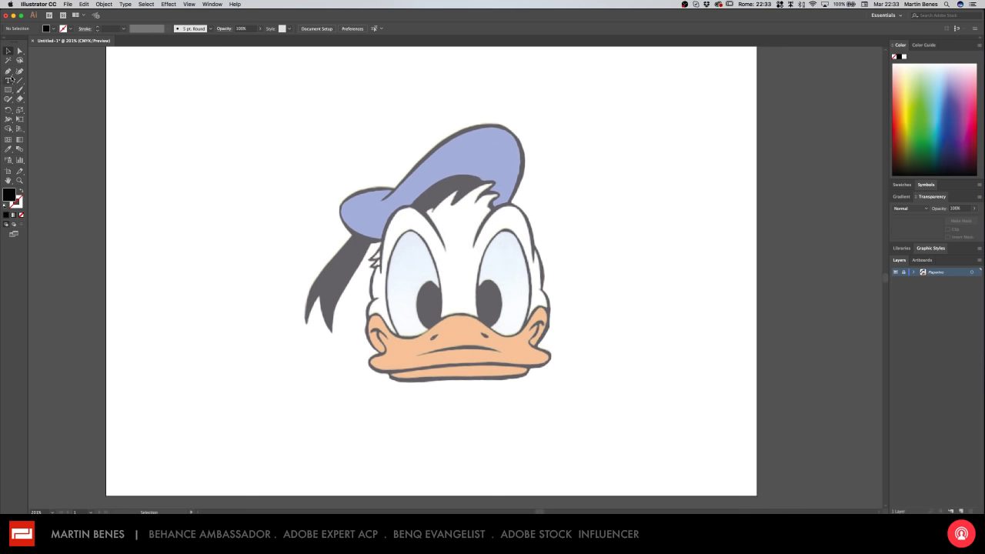
- Tear off the pen tool group into a floating panel over the canvas
{"action": "left_click", "coordinate": [8, 71]}
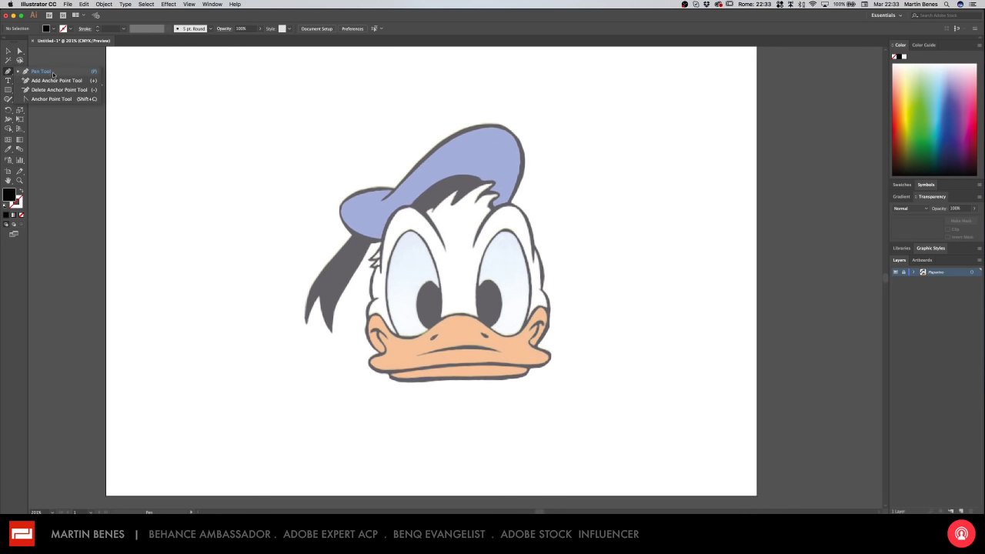
{"action": "left_click", "coordinate": [102, 83]}
{"action": "left_click_drag", "start_coordinate": [27, 77], "coordinate": [277, 105]}
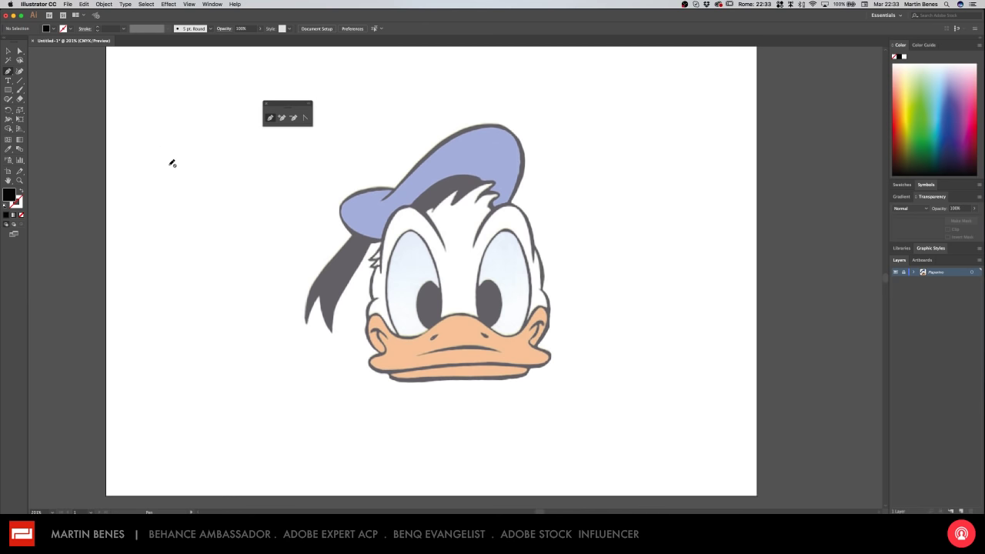
- Zoom in and add a new layer named sagoma nera above Paperino
{"action": "key", "text": "ctrl+equal"}
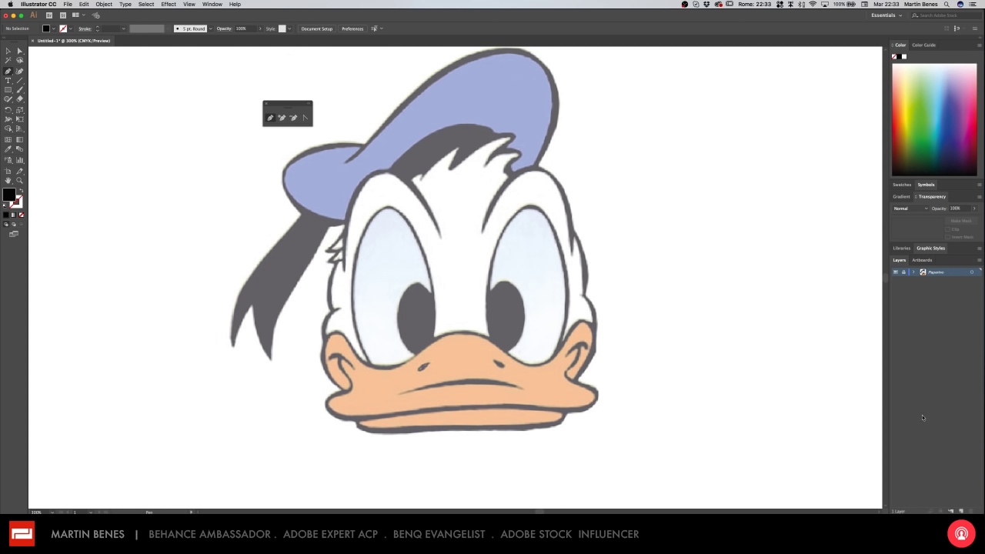
{"action": "left_click", "coordinate": [960, 511]}
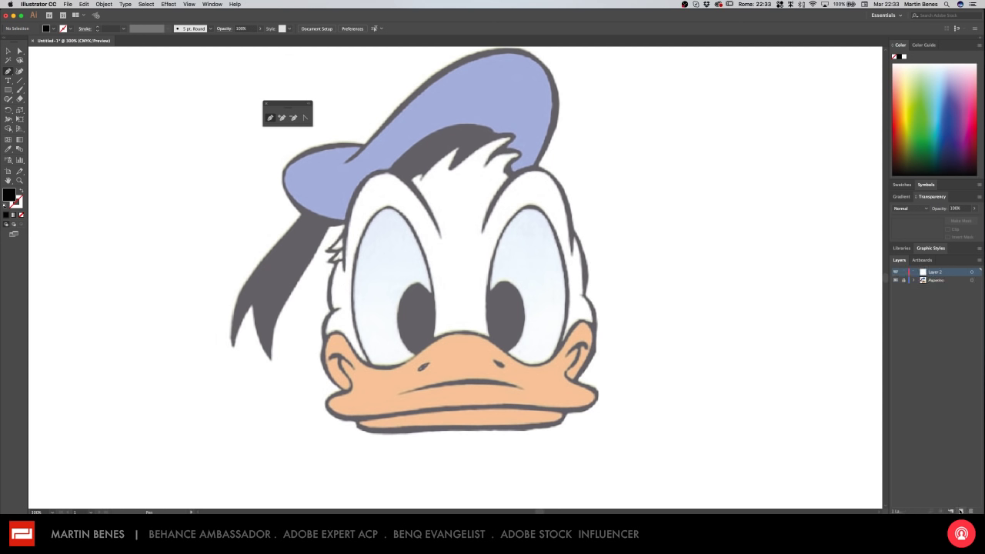
{"action": "double_click", "coordinate": [936, 271]}
{"action": "type", "text": "sagoma nera"}
{"action": "key", "text": "Return"}
- Trace the edge of the hair tuft with the Pen, shown as an unfilled outline
{"action": "scroll", "coordinate": [386, 252], "scroll_direction": "up", "scroll_amount": 2}
{"action": "left_click_drag", "start_coordinate": [387, 252], "coordinate": [501, 239]}
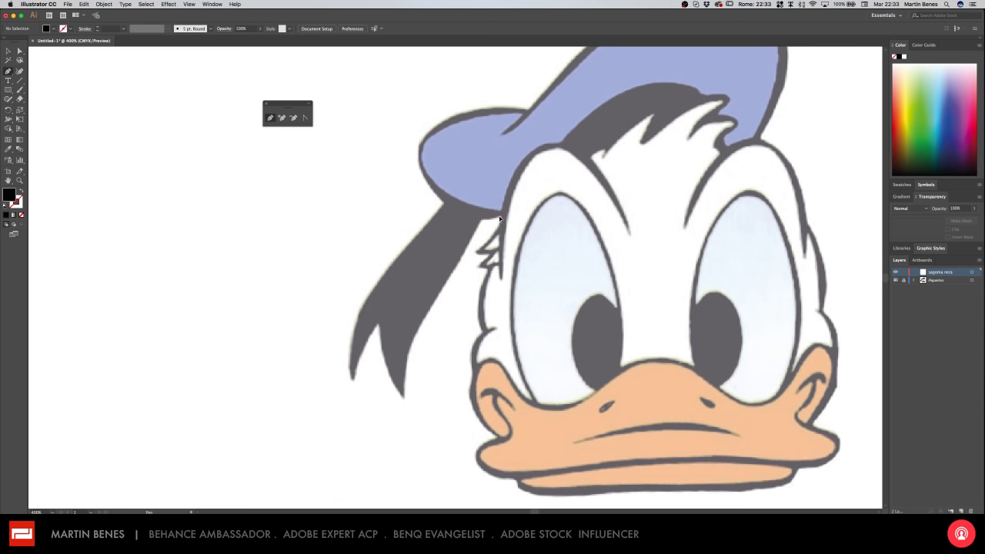
{"action": "mouse_move", "coordinate": [496, 219]}
{"action": "left_mouse_down"}
{"action": "mouse_move", "coordinate": [475, 221]}
{"action": "mouse_move", "coordinate": [425, 324]}
{"action": "left_mouse_up"}
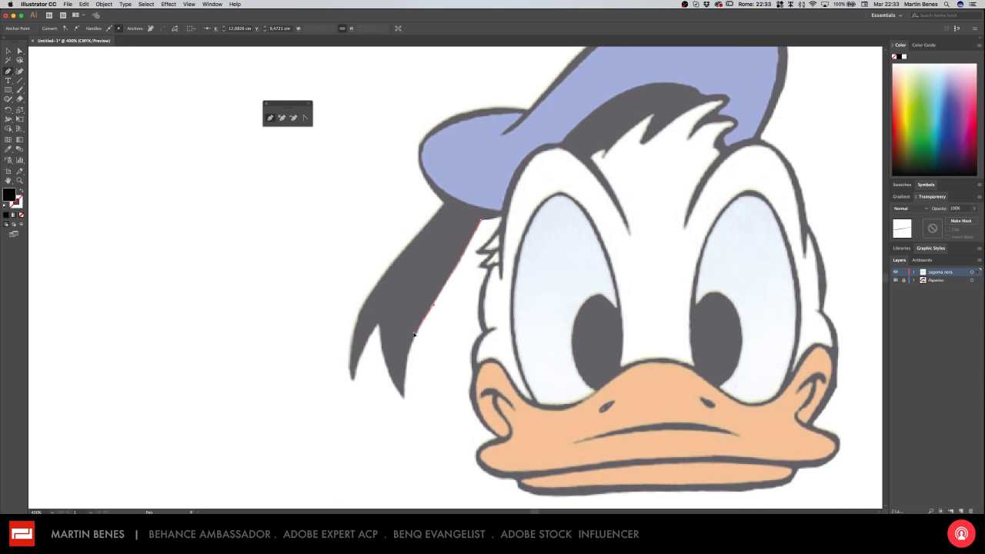
{"action": "mouse_move", "coordinate": [414, 334]}
{"action": "left_mouse_down"}
{"action": "mouse_move", "coordinate": [408, 426]}
{"action": "mouse_move", "coordinate": [379, 315]}
{"action": "left_mouse_up"}
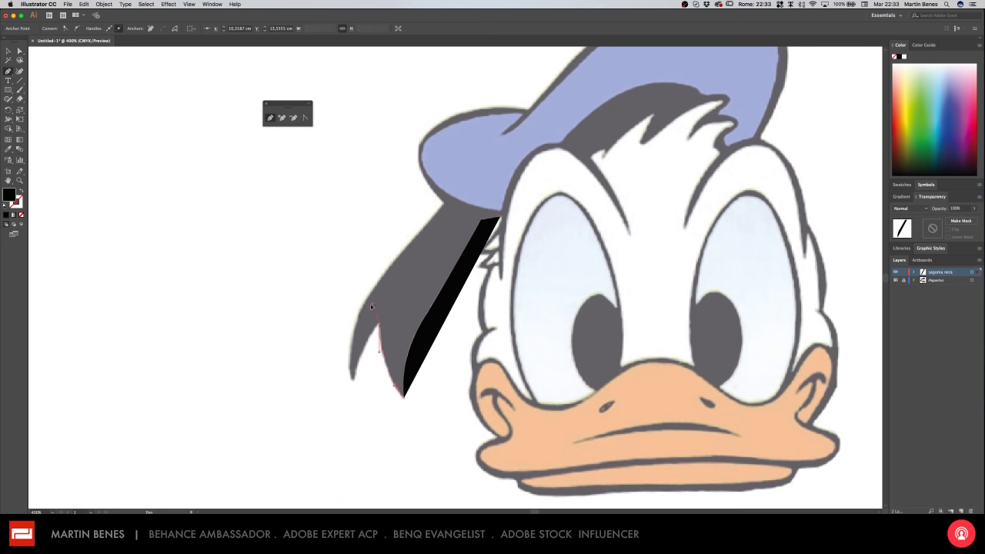
{"action": "mouse_move", "coordinate": [365, 350]}
{"action": "left_mouse_down"}
{"action": "mouse_move", "coordinate": [354, 399]}
{"action": "mouse_move", "coordinate": [352, 376]}
{"action": "left_mouse_up"}
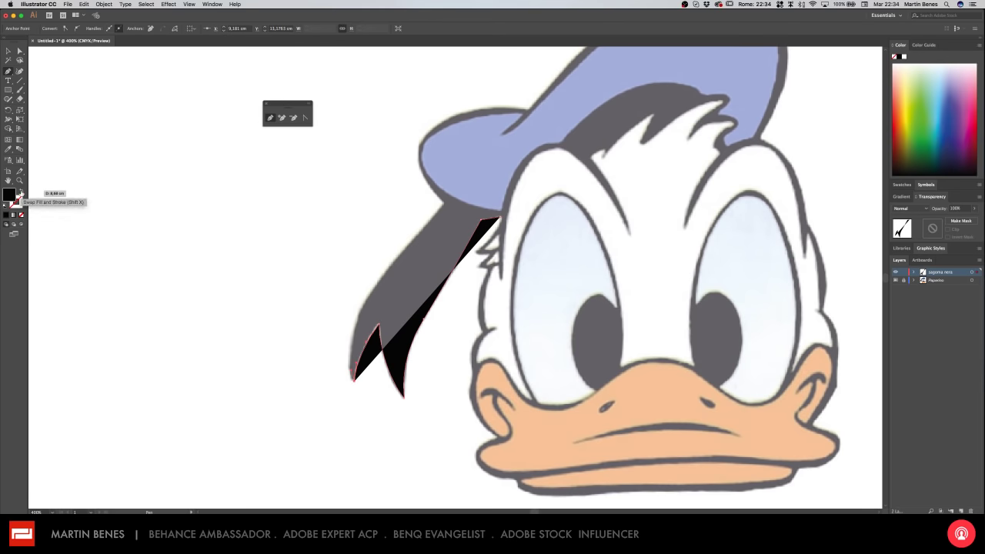
{"action": "left_click", "coordinate": [21, 194]}
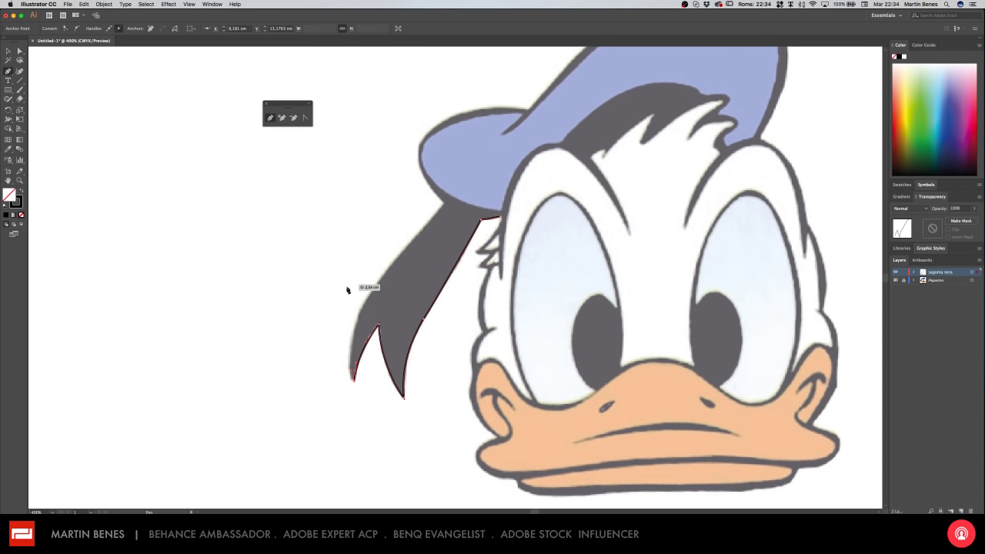
{"action": "left_click_drag", "start_coordinate": [376, 287], "coordinate": [407, 248]}
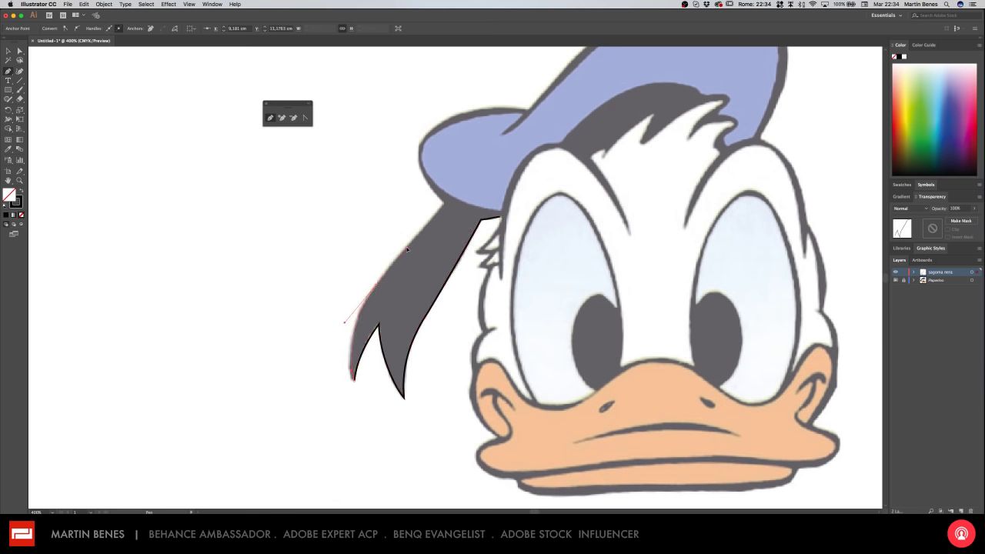
{"action": "left_click", "coordinate": [444, 206]}
- Continue the path along the cap brim, over the crown and down onto the face edge
{"action": "scroll", "coordinate": [458, 177], "scroll_direction": "up", "scroll_amount": 2}
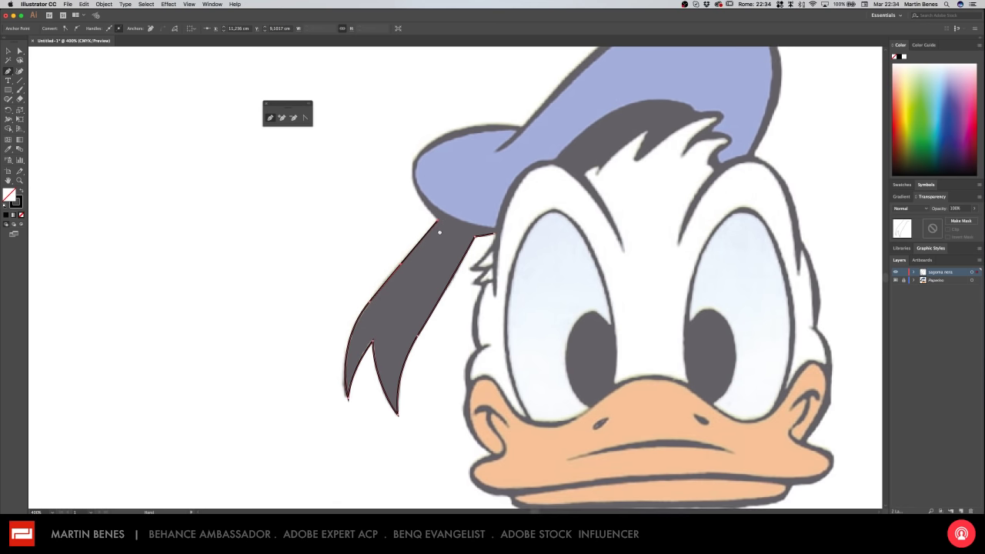
{"action": "scroll", "coordinate": [457, 177], "scroll_direction": "up", "scroll_amount": 3}
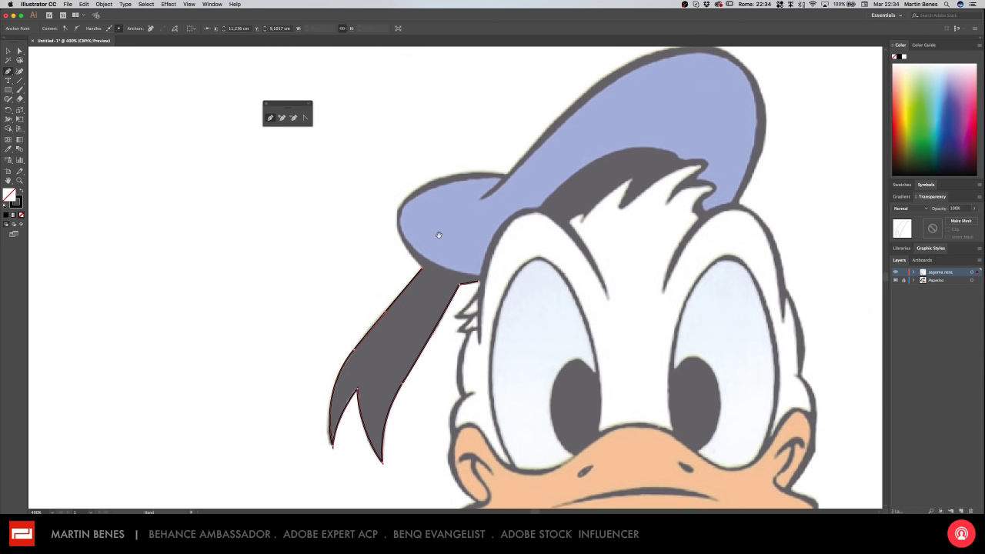
{"action": "left_click", "coordinate": [506, 175]}
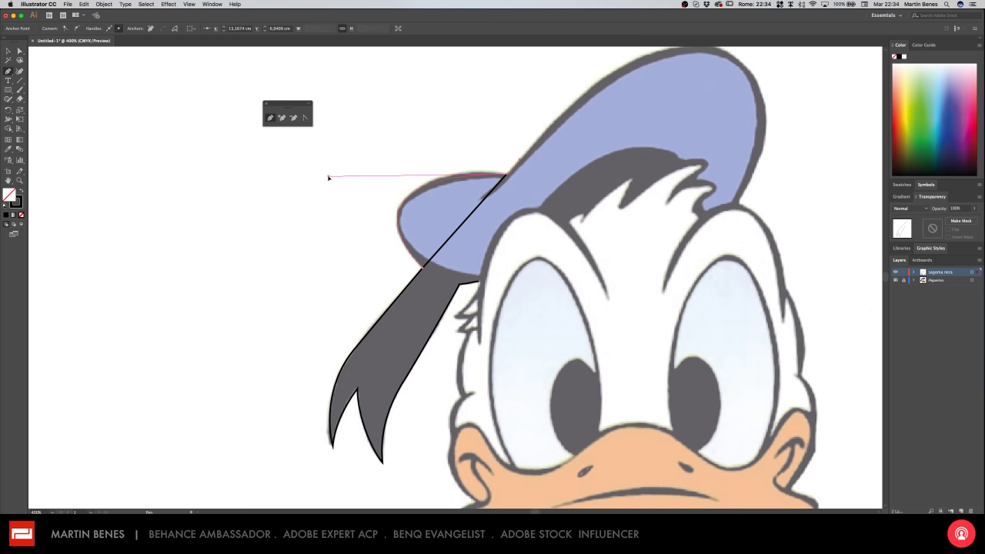
{"action": "left_click_drag", "start_coordinate": [336, 165], "coordinate": [325, 173]}
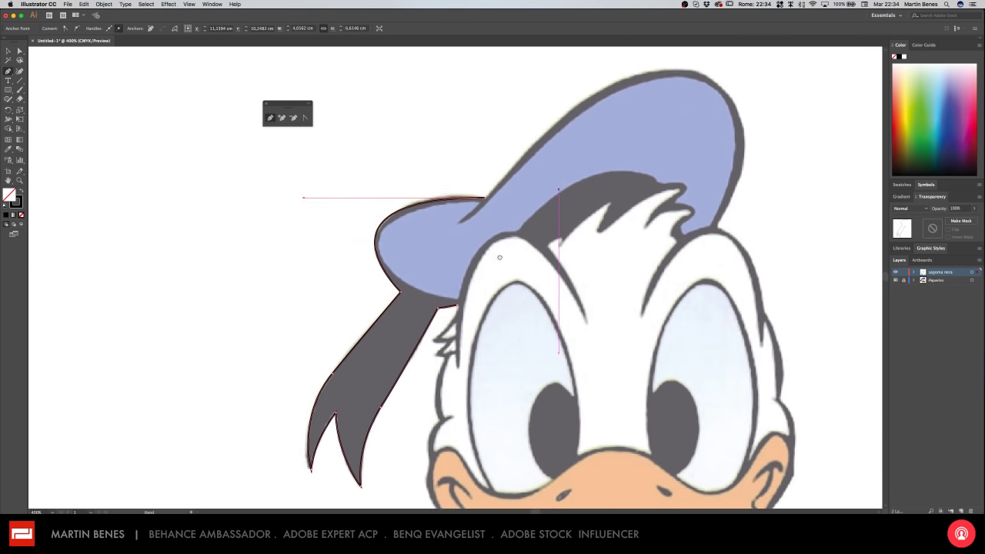
{"action": "left_click_drag", "start_coordinate": [578, 163], "coordinate": [488, 273]}
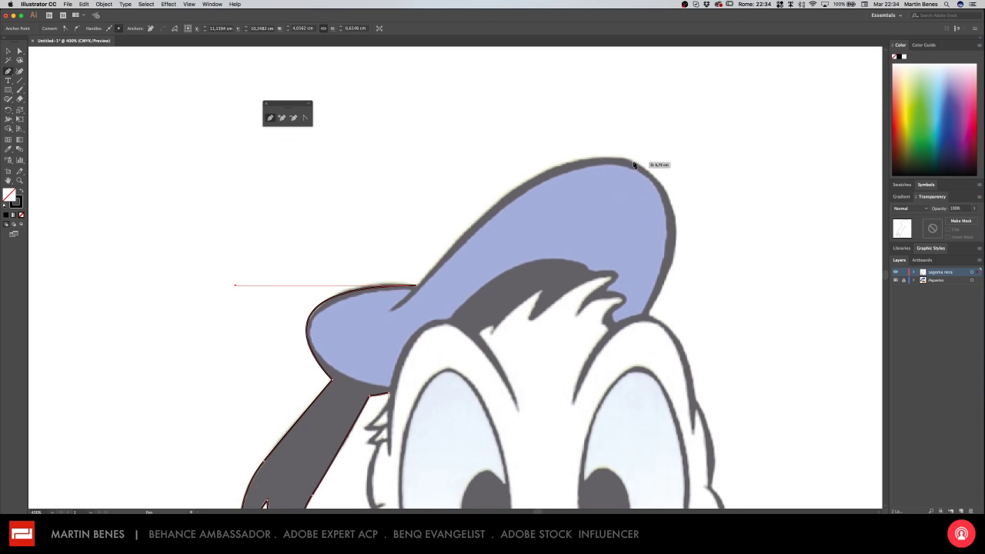
{"action": "mouse_move", "coordinate": [634, 160]}
{"action": "left_mouse_down"}
{"action": "mouse_move", "coordinate": [728, 204]}
{"action": "mouse_move", "coordinate": [663, 175]}
{"action": "left_mouse_up"}
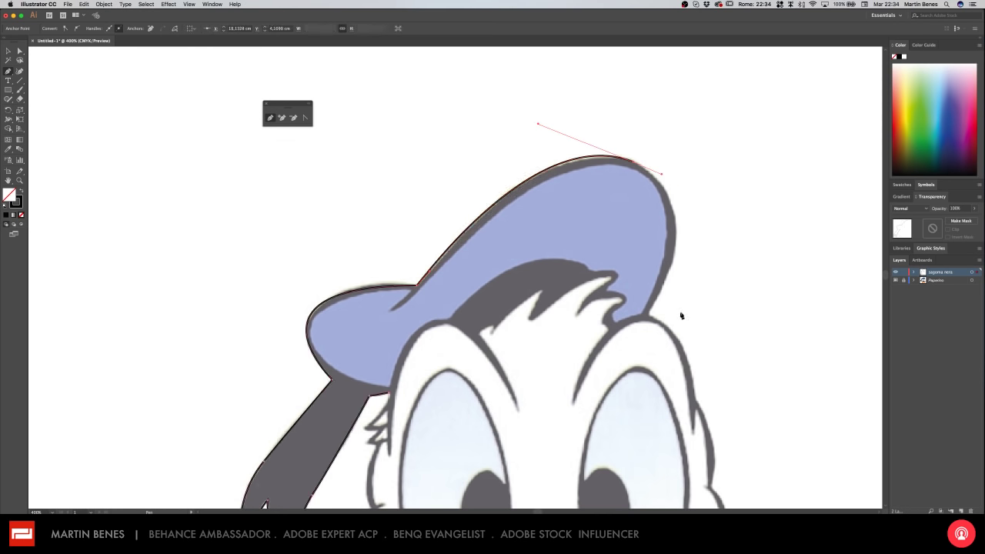
{"action": "left_click_drag", "start_coordinate": [648, 314], "coordinate": [597, 402]}
{"action": "left_click", "coordinate": [649, 317]}
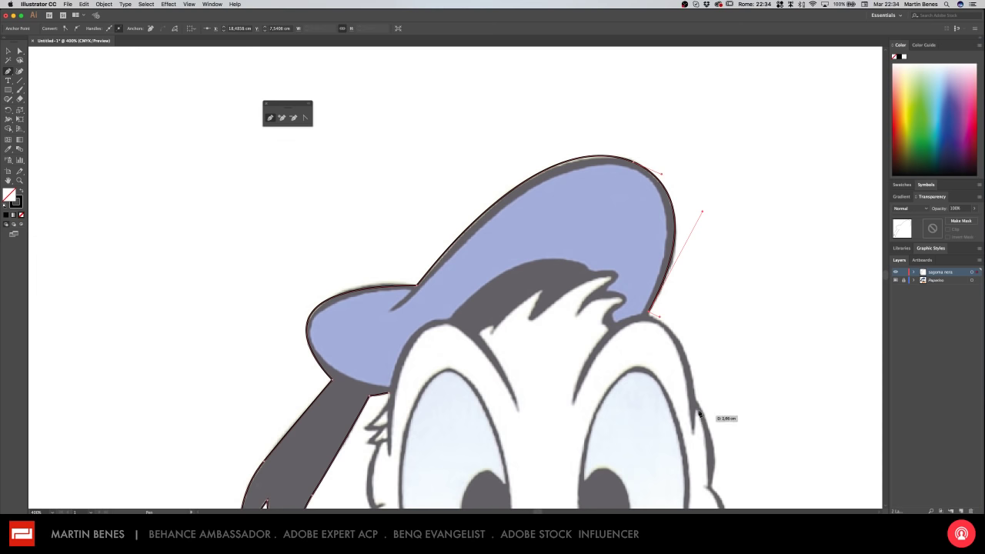
{"action": "mouse_move", "coordinate": [697, 400]}
{"action": "left_mouse_down"}
{"action": "mouse_move", "coordinate": [693, 461]}
{"action": "mouse_move", "coordinate": [699, 429]}
{"action": "left_mouse_up"}
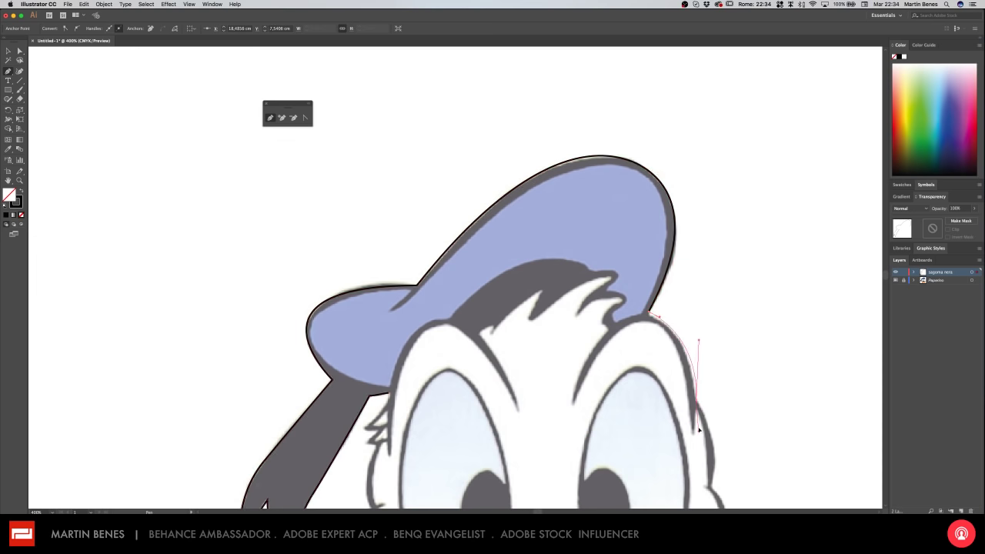
- Trace down the face to the beak corner and along the beak's underside
{"action": "scroll", "coordinate": [708, 397], "scroll_direction": "down", "scroll_amount": 5}
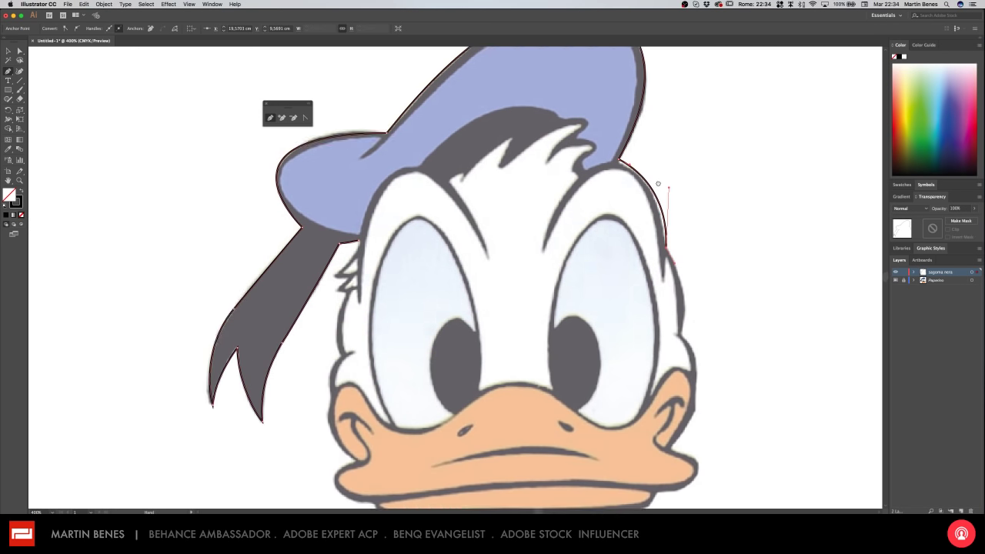
{"action": "scroll", "coordinate": [662, 200], "scroll_direction": "down", "scroll_amount": 2}
{"action": "left_click_drag", "start_coordinate": [643, 223], "coordinate": [632, 260]}
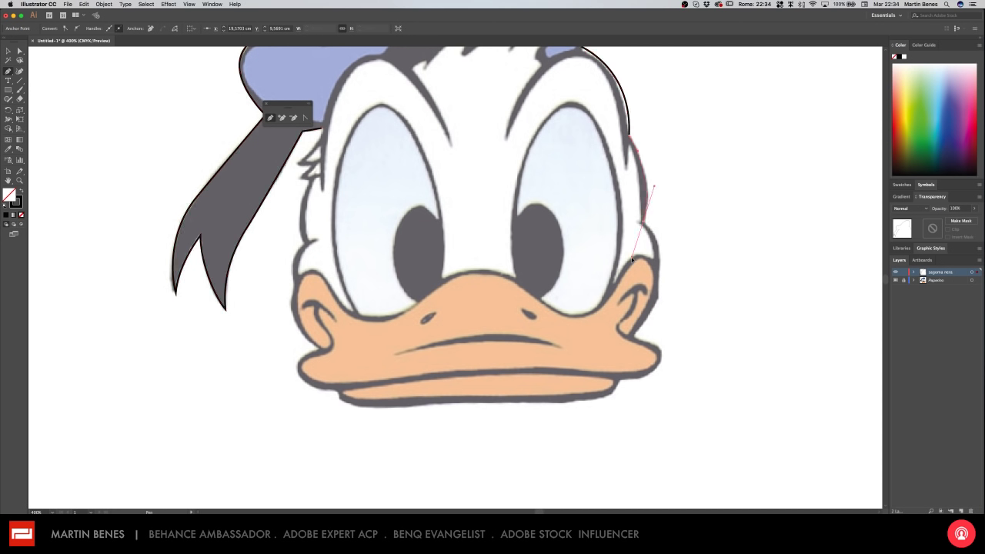
{"action": "left_click", "coordinate": [644, 224]}
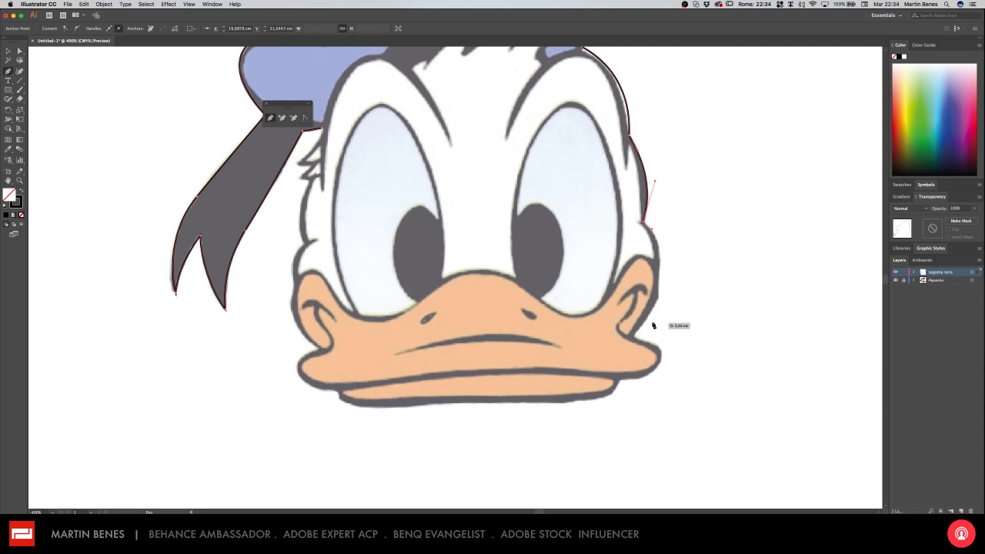
{"action": "left_click_drag", "start_coordinate": [634, 336], "coordinate": [590, 401]}
{"action": "left_click_drag", "start_coordinate": [640, 378], "coordinate": [619, 388]}
{"action": "key", "text": "ctrl+z"}
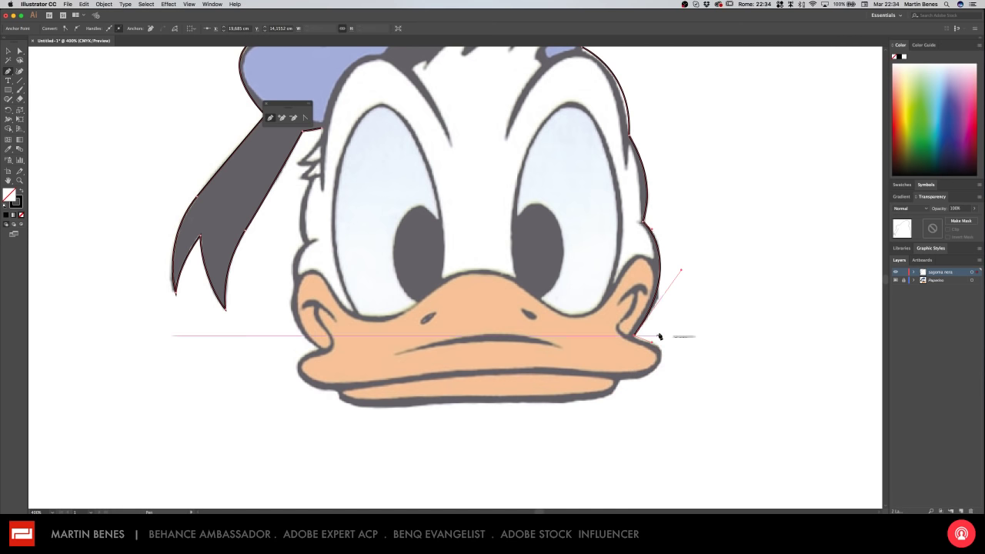
{"action": "left_click", "coordinate": [662, 356]}
{"action": "left_click", "coordinate": [660, 379]}
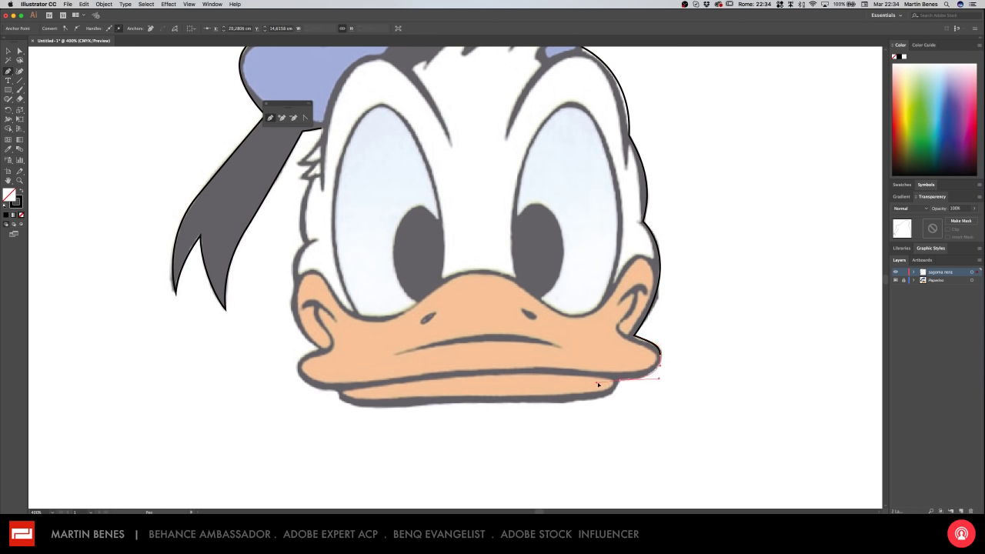
{"action": "left_click_drag", "start_coordinate": [615, 389], "coordinate": [590, 401]}
- Trace the lower beak and left cheek up to the cap, closing the path at its start
{"action": "left_click_drag", "start_coordinate": [353, 404], "coordinate": [337, 390]}
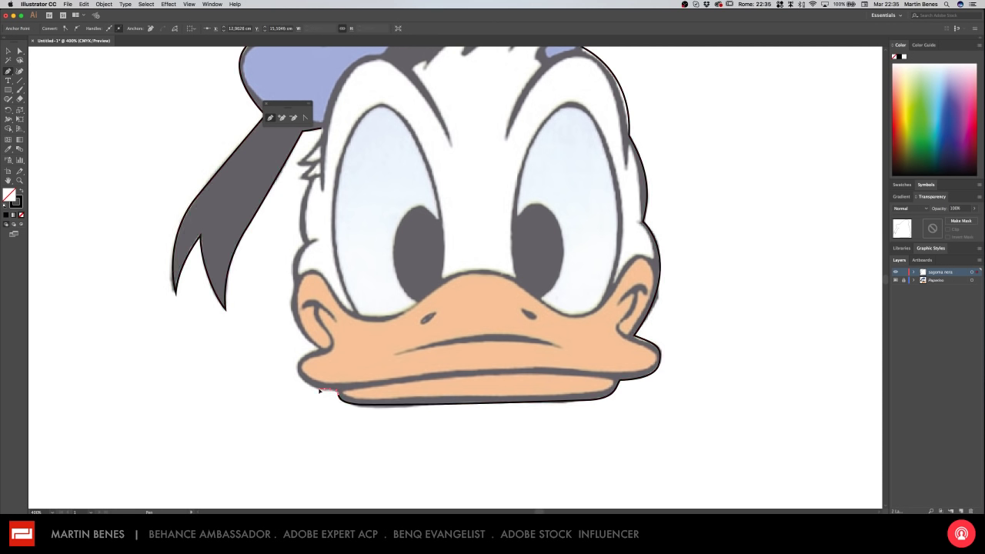
{"action": "mouse_move", "coordinate": [319, 389]}
{"action": "left_mouse_down"}
{"action": "mouse_move", "coordinate": [299, 365]}
{"action": "mouse_move", "coordinate": [300, 353]}
{"action": "mouse_move", "coordinate": [318, 347]}
{"action": "left_mouse_up"}
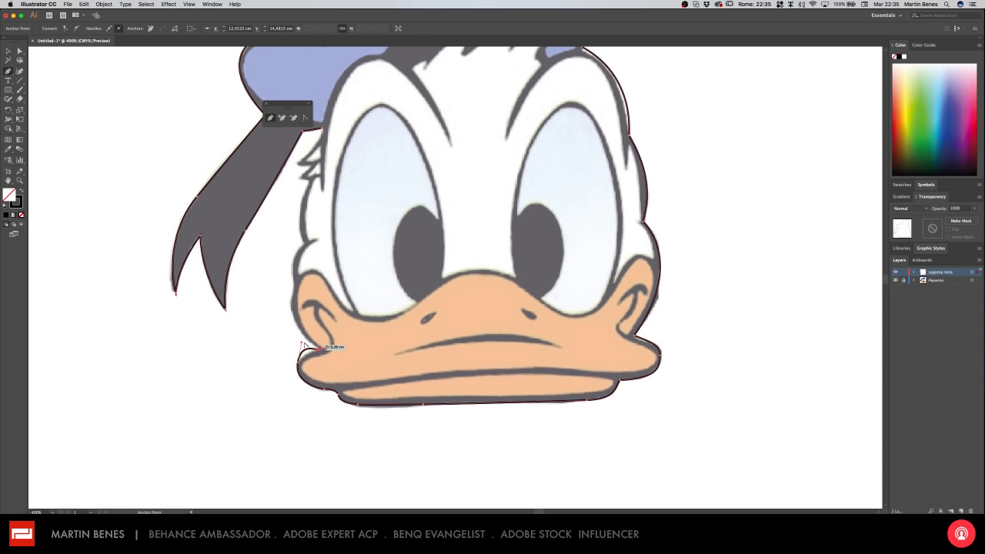
{"action": "left_click_drag", "start_coordinate": [299, 339], "coordinate": [296, 282]}
{"action": "scroll", "coordinate": [300, 308], "scroll_direction": "down", "scroll_amount": 1}
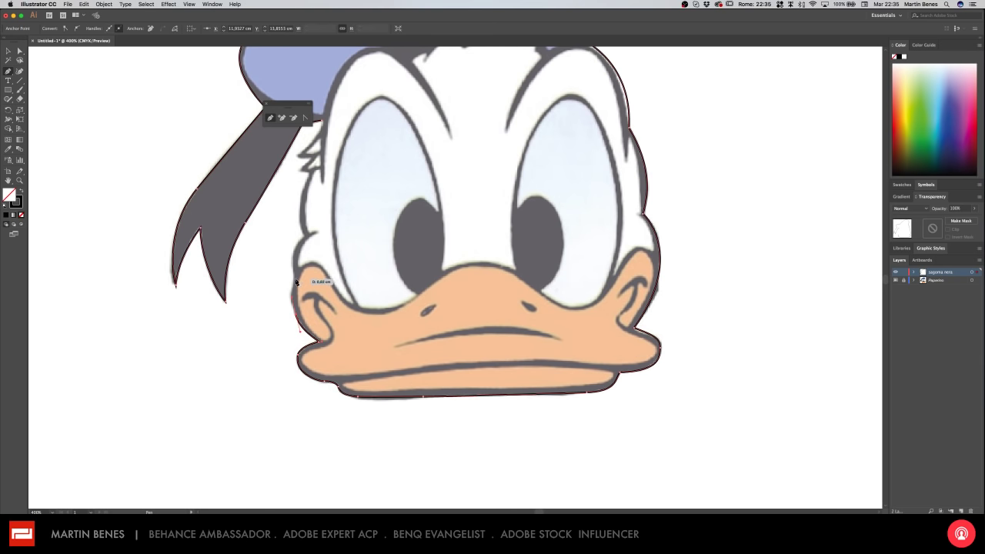
{"action": "left_click_drag", "start_coordinate": [303, 246], "coordinate": [321, 225]}
{"action": "mouse_move", "coordinate": [312, 169]}
{"action": "left_mouse_down"}
{"action": "mouse_move", "coordinate": [318, 162]}
{"action": "mouse_move", "coordinate": [307, 160]}
{"action": "left_mouse_up"}
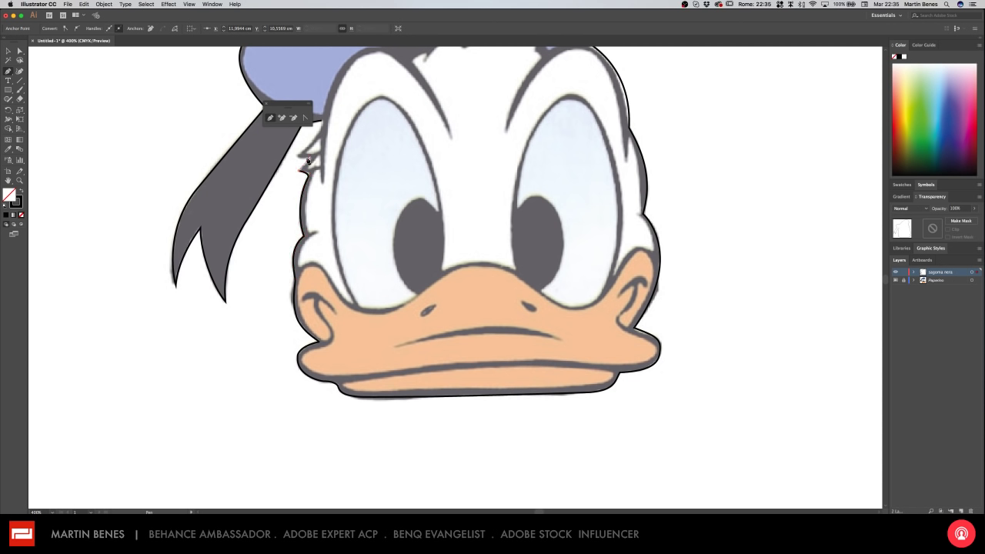
{"action": "left_click_drag", "start_coordinate": [328, 120], "coordinate": [322, 122]}
{"action": "left_click", "coordinate": [321, 121]}
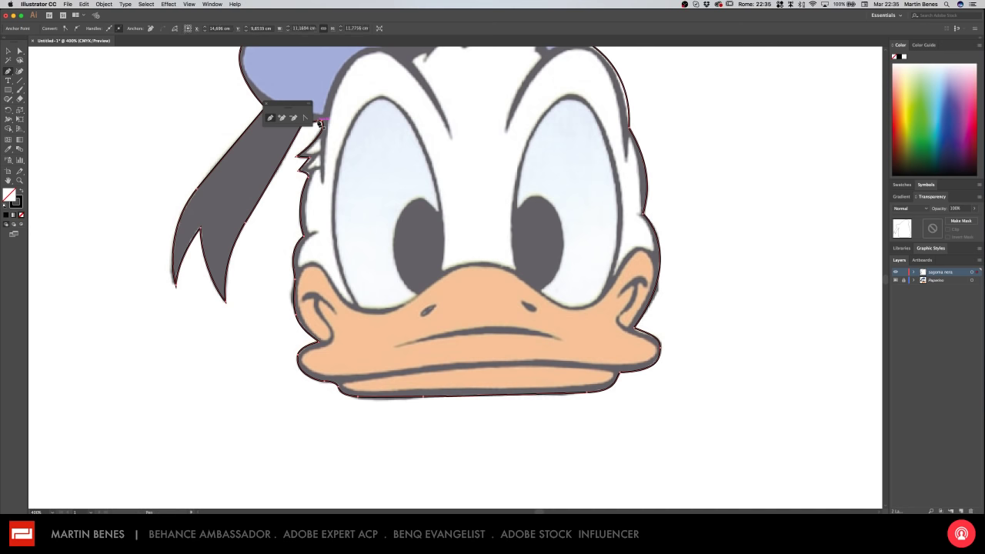
{"action": "mouse_move", "coordinate": [379, 168]}
{"action": "left_mouse_down"}
{"action": "mouse_move", "coordinate": [421, 279]}
{"action": "mouse_move", "coordinate": [424, 315]}
{"action": "left_mouse_up"}
{"action": "left_click", "coordinate": [267, 103]}
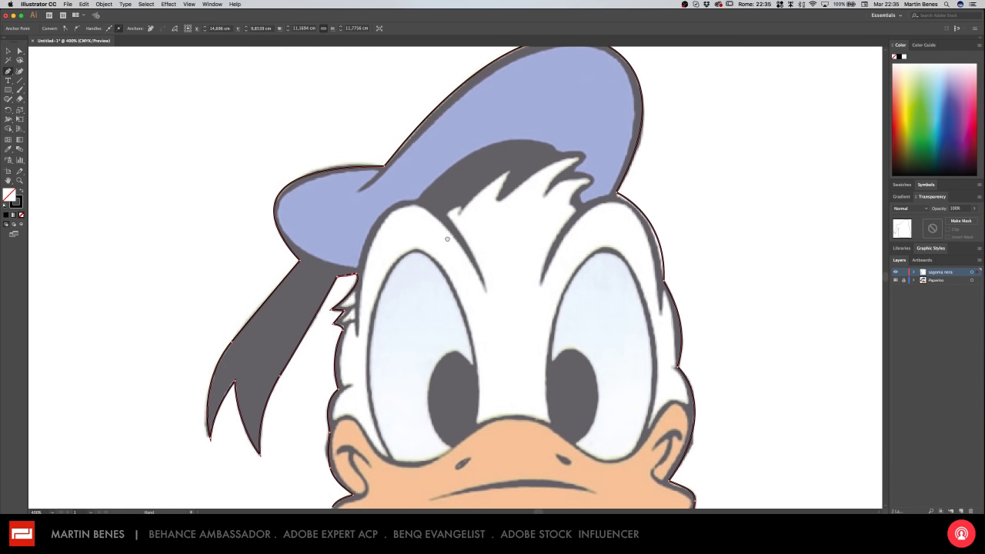
{"action": "scroll", "coordinate": [447, 239], "scroll_direction": "down", "scroll_amount": 2}
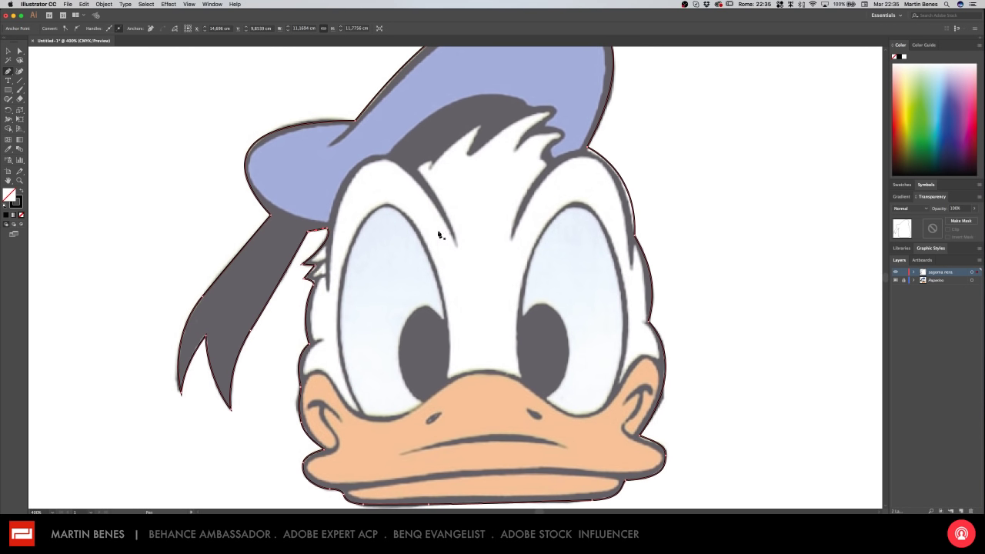
- Swap the outline to a solid black fill, zoom out and deselect the silhouette
{"action": "left_click", "coordinate": [22, 193]}
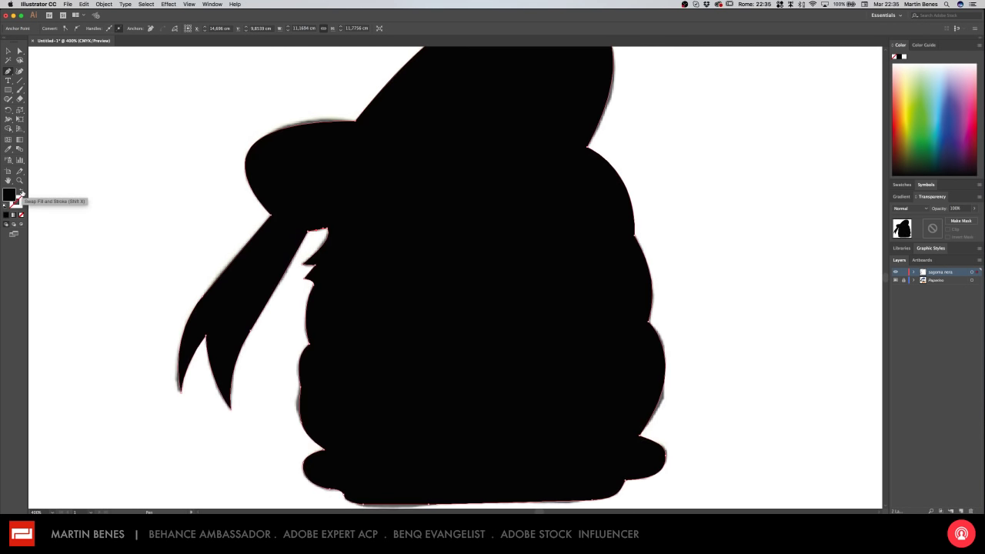
{"action": "key", "text": "super+minus"}
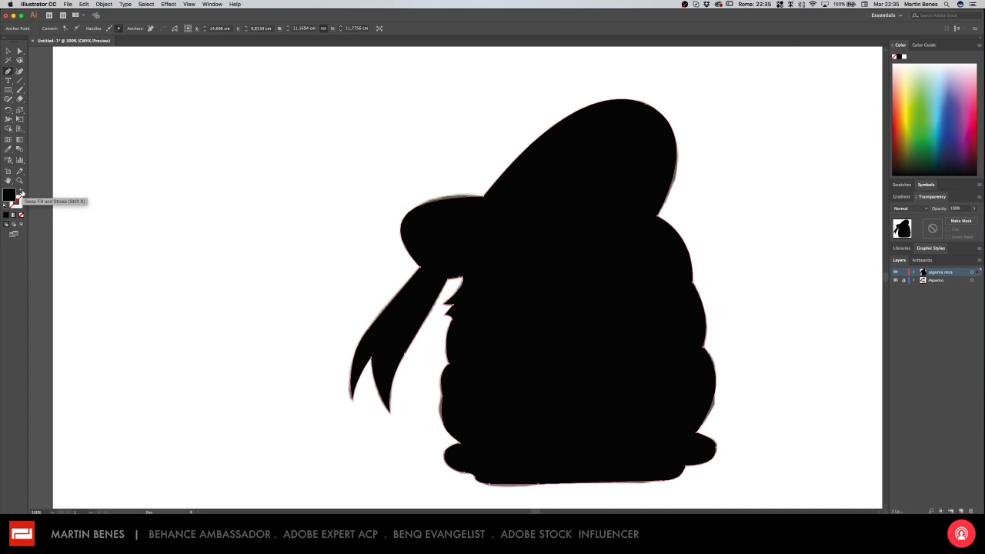
{"action": "left_click", "coordinate": [8, 51]}
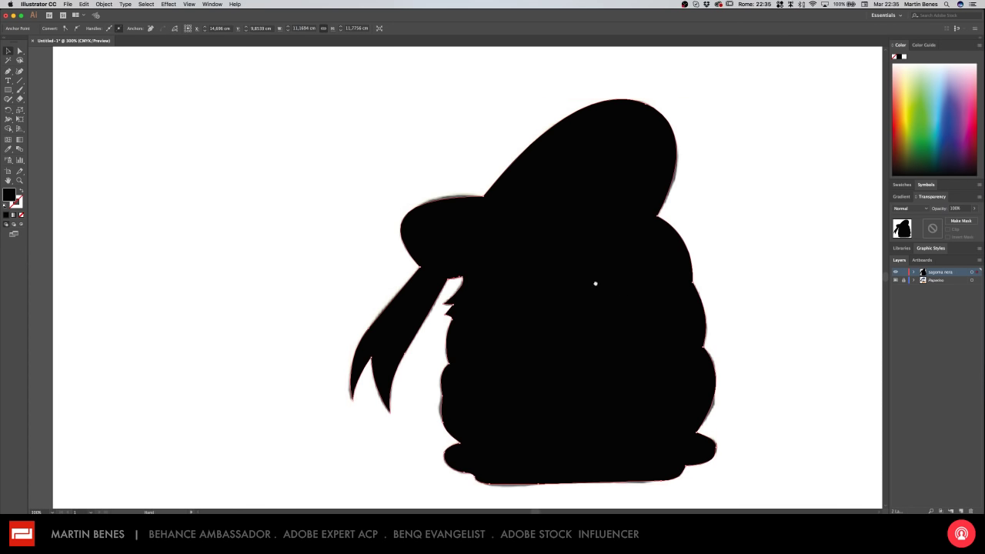
{"action": "left_click_drag", "start_coordinate": [620, 299], "coordinate": [528, 252]}
{"action": "left_click", "coordinate": [687, 247]}
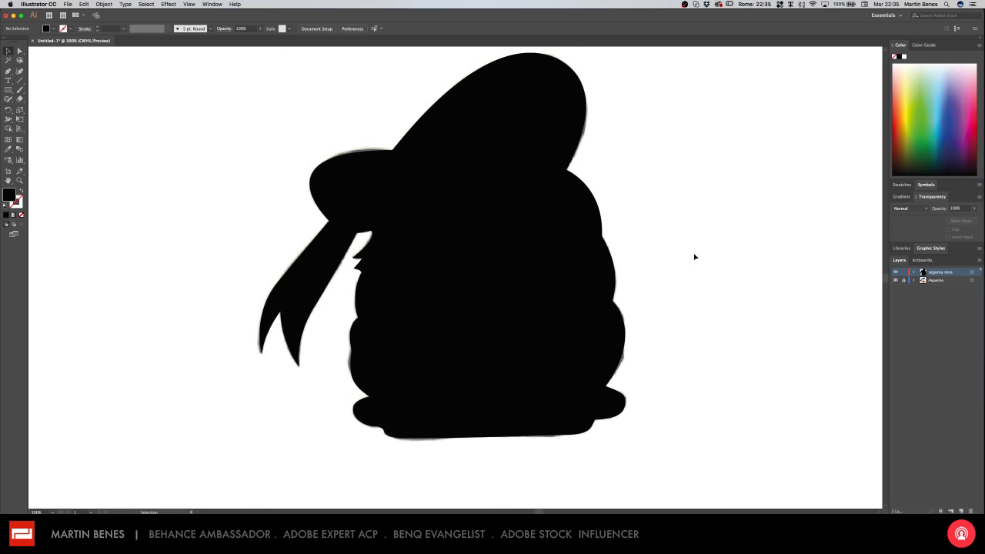
- Hide the sagoma nera layer and add a new layer named cappellino
{"action": "left_click", "coordinate": [895, 273]}
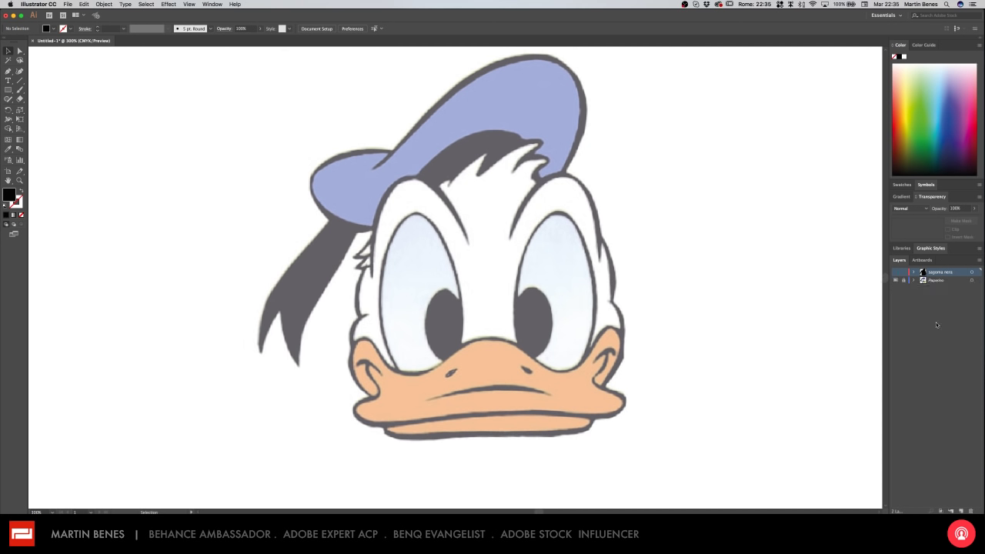
{"action": "key", "text": "ctrl+l"}
{"action": "double_click", "coordinate": [934, 272]}
{"action": "type", "text": "co"}
{"action": "type", "text": "o"}
{"action": "key", "text": "Return"}
- Set the fill colour to blue 22778C for the Pen tool
{"action": "left_click", "coordinate": [8, 71]}
{"action": "double_click", "coordinate": [9, 197]}
{"action": "left_click", "coordinate": [116, 110]}
{"action": "left_click", "coordinate": [96, 77]}
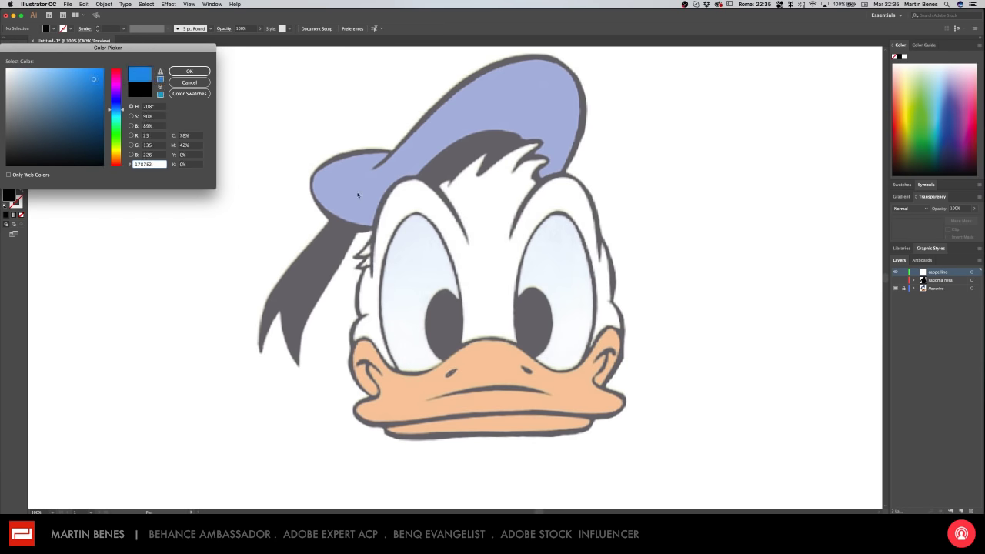
{"action": "left_click_drag", "start_coordinate": [94, 79], "coordinate": [85, 93]}
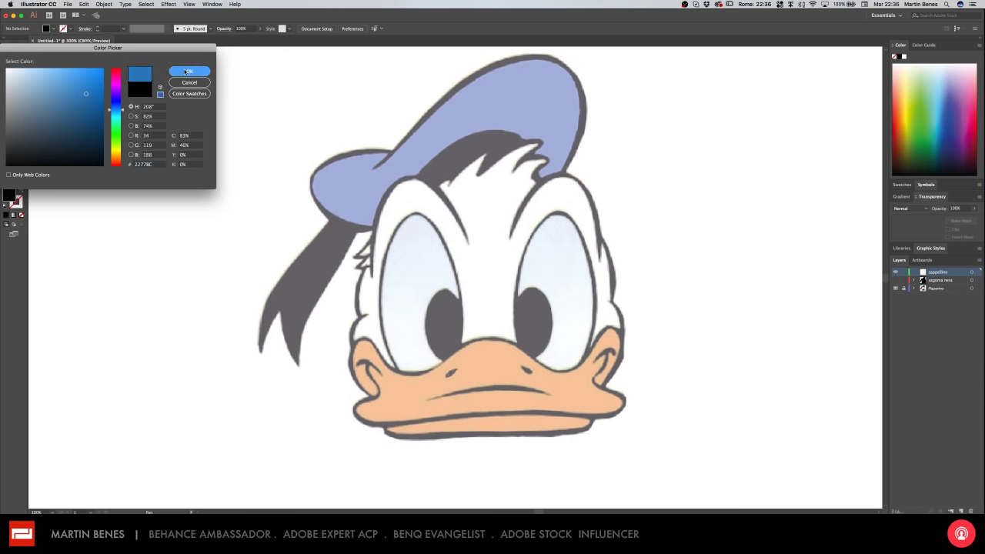
{"action": "left_click", "coordinate": [171, 72]}
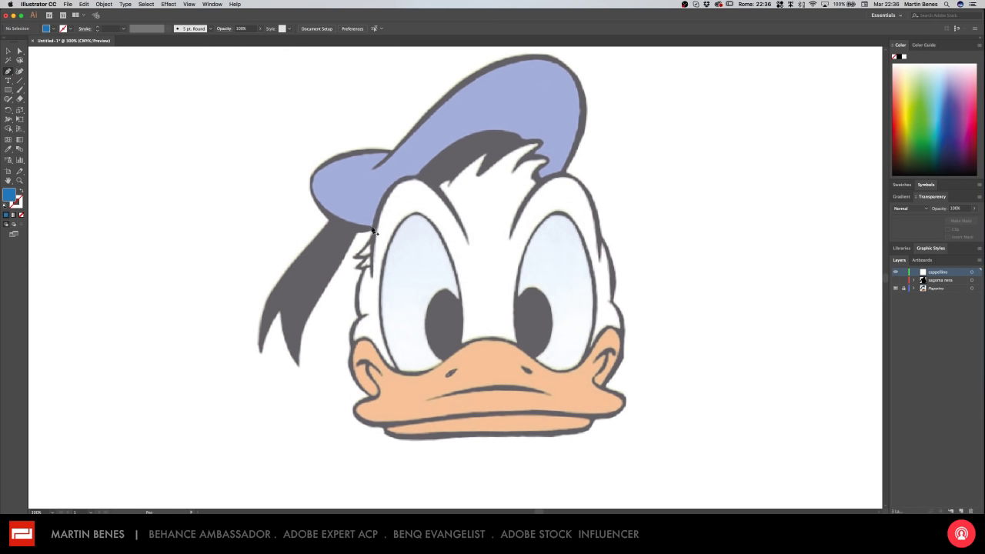
- At 400% zoom, start the cap path along the brim as a blue outline
{"action": "key", "text": "ctrl+plus"}
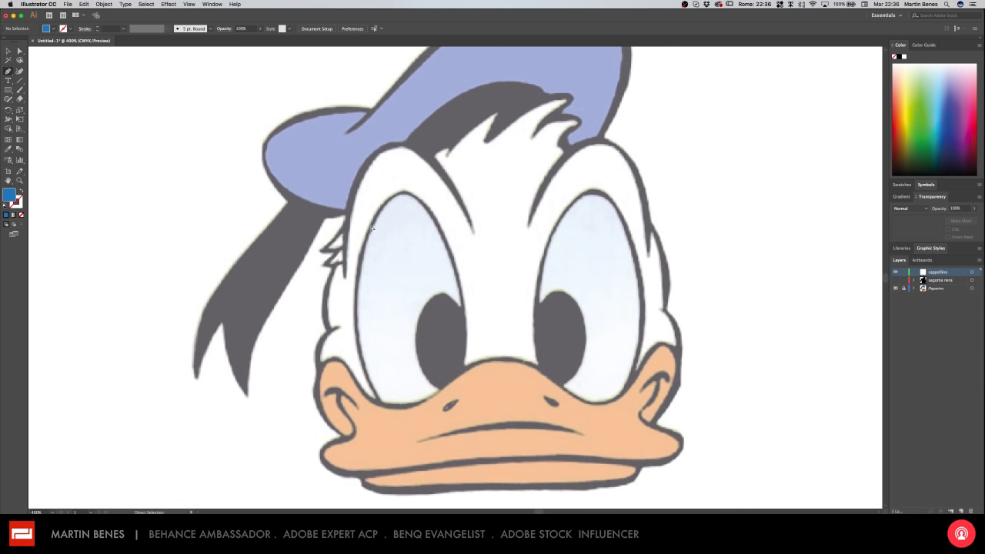
{"action": "scroll", "coordinate": [372, 229], "scroll_direction": "up", "scroll_amount": 5}
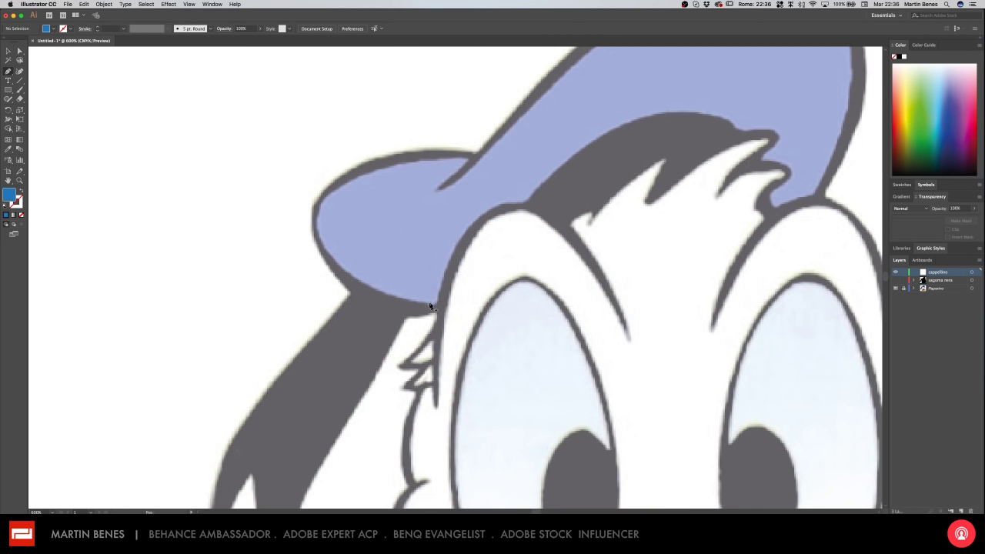
{"action": "left_click", "coordinate": [436, 307]}
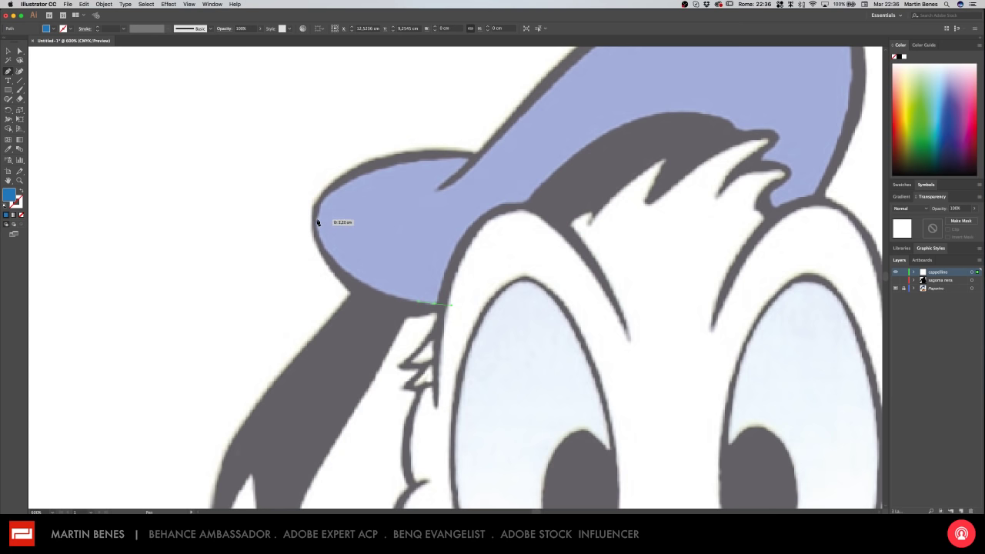
{"action": "mouse_move", "coordinate": [316, 220]}
{"action": "left_mouse_down"}
{"action": "mouse_move", "coordinate": [316, 185]}
{"action": "mouse_move", "coordinate": [317, 198]}
{"action": "left_mouse_up"}
{"action": "left_click_drag", "start_coordinate": [466, 158], "coordinate": [562, 168]}
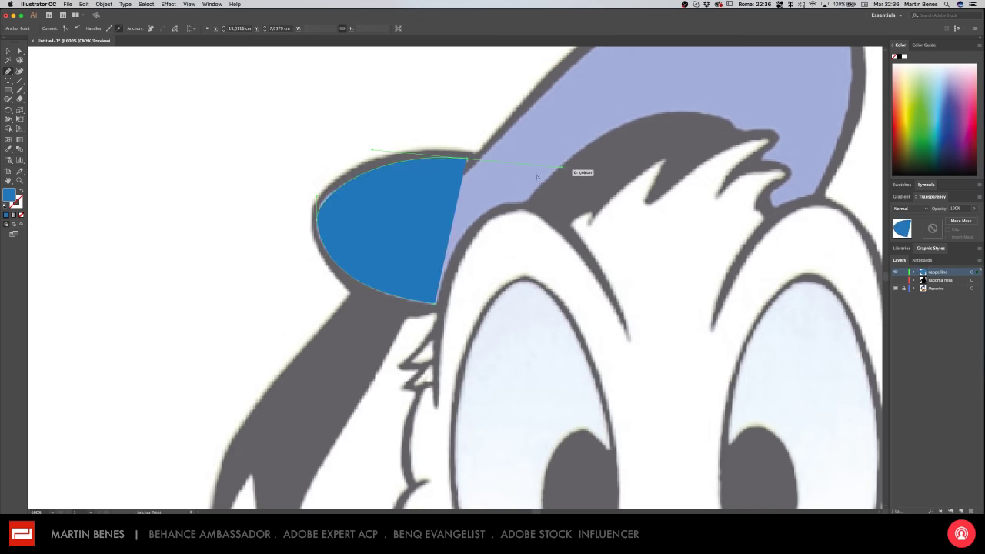
{"action": "left_click", "coordinate": [23, 193]}
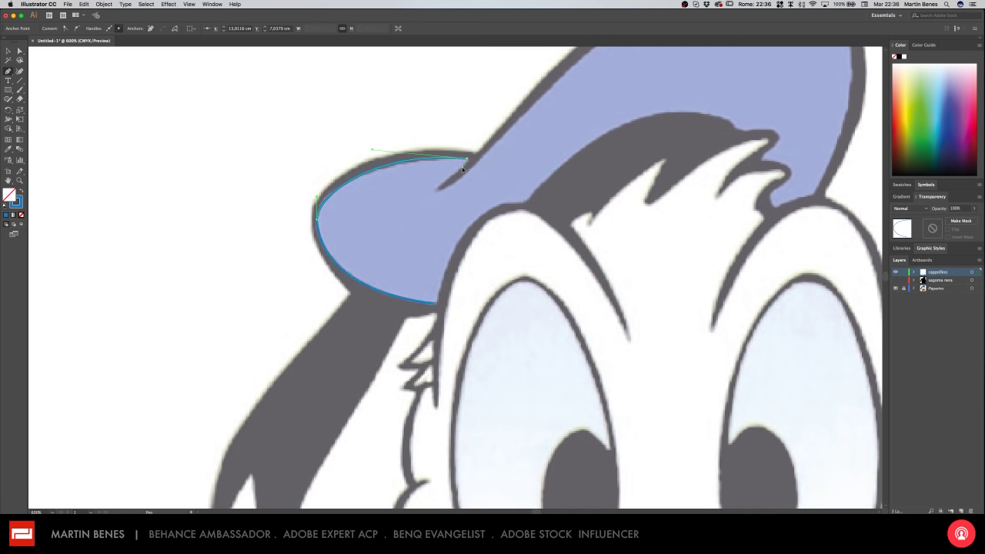
{"action": "left_click_drag", "start_coordinate": [464, 162], "coordinate": [467, 171]}
{"action": "left_click_drag", "start_coordinate": [435, 192], "coordinate": [428, 194]}
{"action": "scroll", "coordinate": [358, 332], "scroll_direction": "up", "scroll_amount": 5}
{"action": "scroll", "coordinate": [358, 332], "scroll_direction": "right", "scroll_amount": 5}
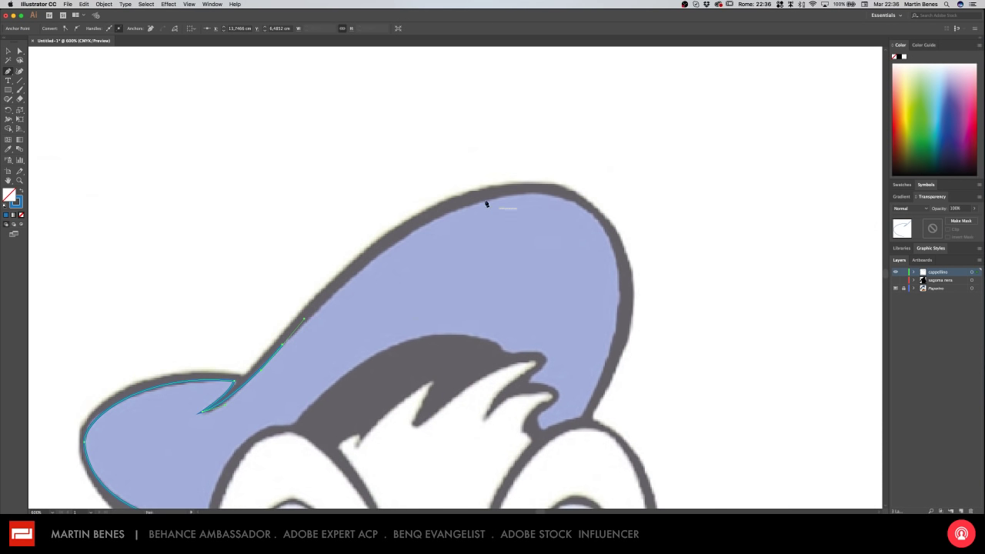
- Trace the cap's top and right edge around the hair, close it, and fill it solid blue
{"action": "left_click_drag", "start_coordinate": [483, 202], "coordinate": [551, 195]}
{"action": "mouse_move", "coordinate": [616, 259]}
{"action": "left_mouse_down"}
{"action": "mouse_move", "coordinate": [638, 334]}
{"action": "mouse_move", "coordinate": [649, 205]}
{"action": "left_mouse_up"}
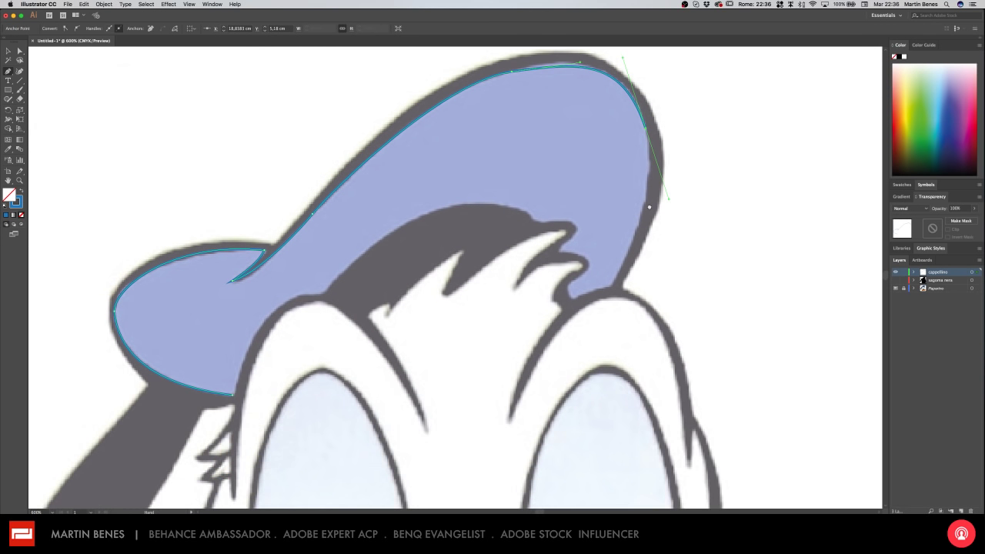
{"action": "left_click_drag", "start_coordinate": [615, 274], "coordinate": [575, 286]}
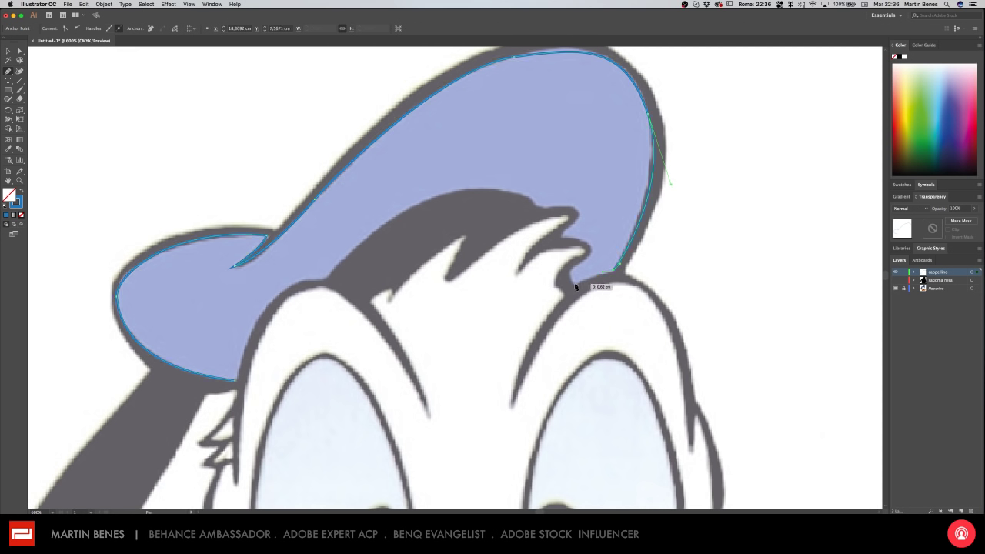
{"action": "left_click", "coordinate": [572, 278]}
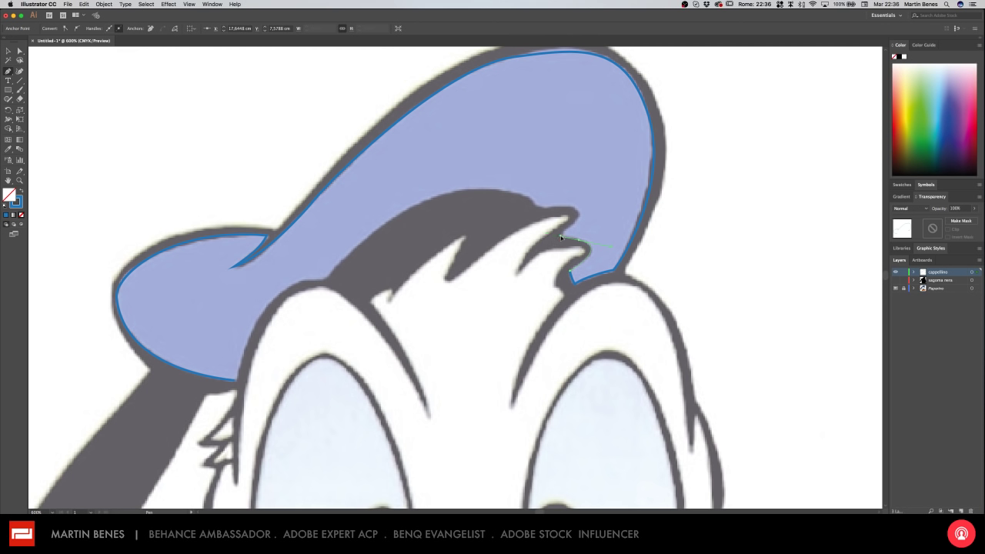
{"action": "left_click_drag", "start_coordinate": [572, 240], "coordinate": [536, 208]}
{"action": "left_click_drag", "start_coordinate": [465, 188], "coordinate": [402, 196]}
{"action": "scroll", "coordinate": [467, 256], "scroll_direction": "down", "scroll_amount": 3}
{"action": "scroll", "coordinate": [467, 257], "scroll_direction": "left", "scroll_amount": 5}
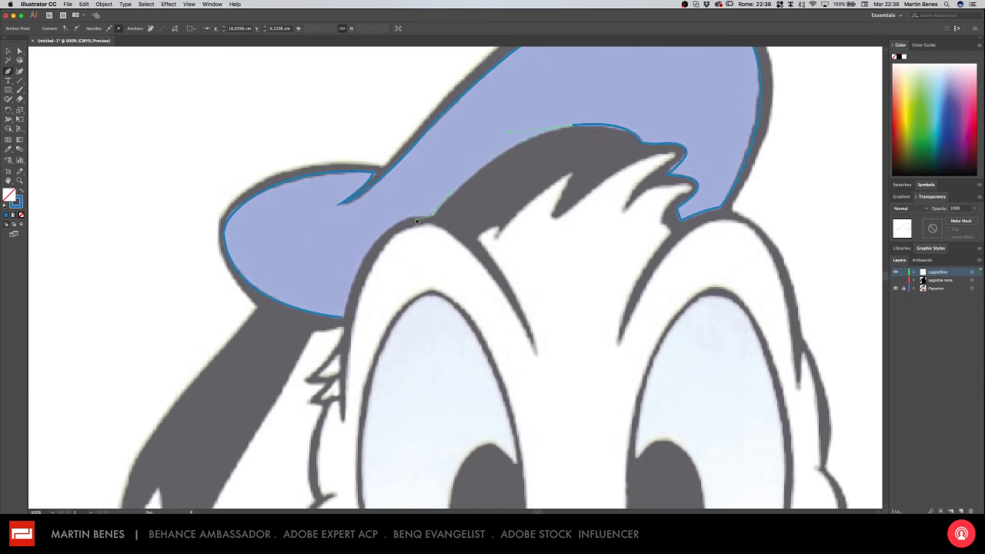
{"action": "left_click_drag", "start_coordinate": [431, 216], "coordinate": [388, 231]}
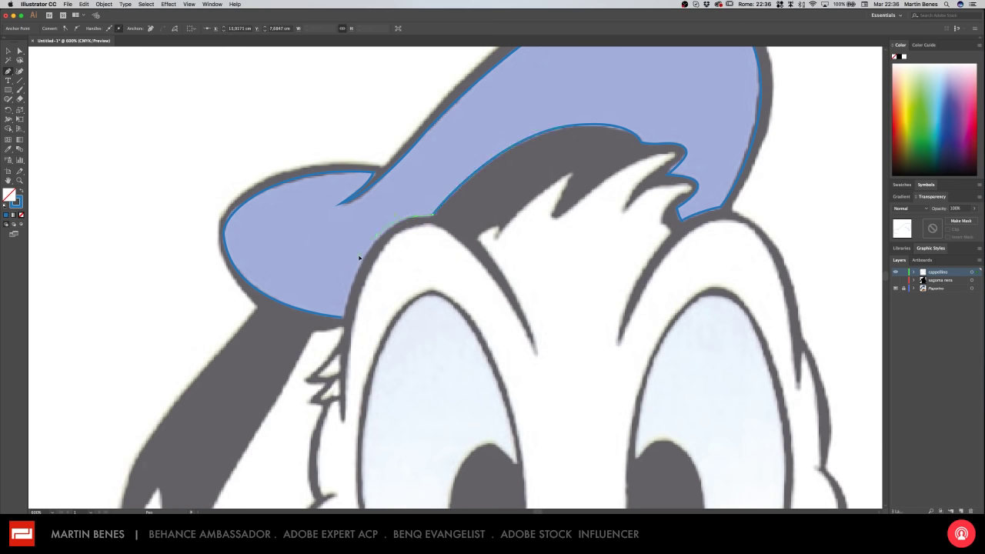
{"action": "left_click_drag", "start_coordinate": [343, 317], "coordinate": [368, 320]}
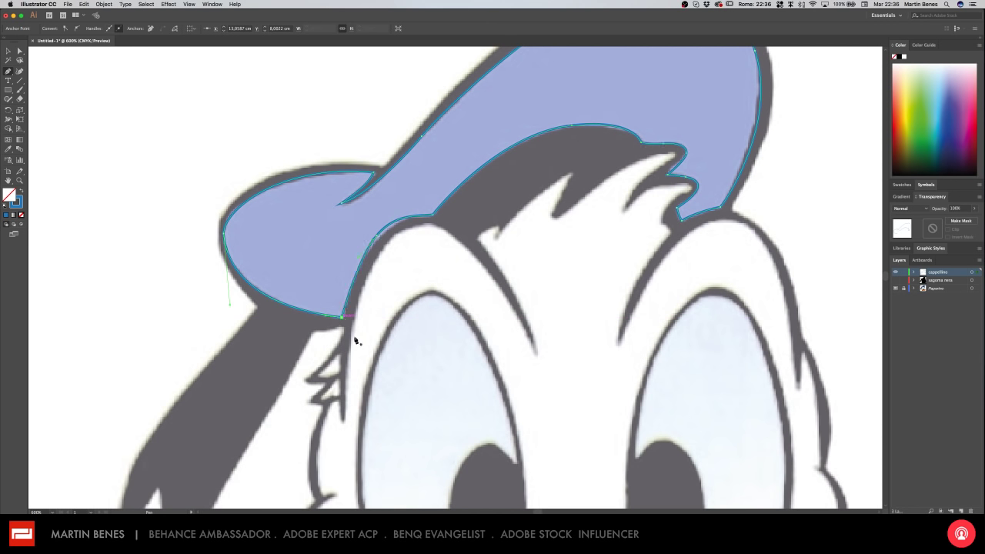
{"action": "left_click", "coordinate": [23, 192]}
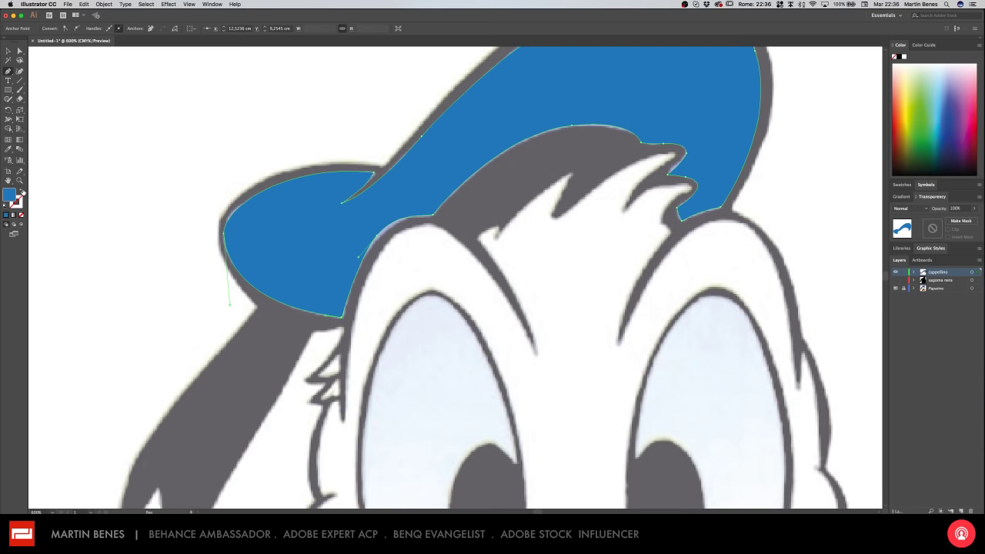
{"action": "key", "text": "super+minus"}
{"action": "key", "text": "super+minus"}
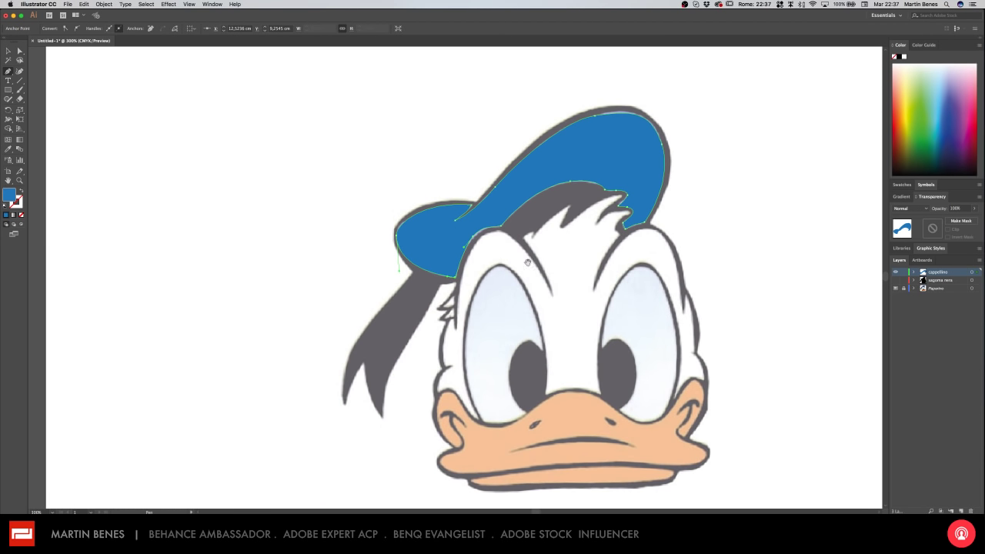
- Show the black silhouette to compare with the cap, then hide and lock cappellino and sagoma nera
{"action": "scroll", "coordinate": [618, 279], "scroll_direction": "right", "scroll_amount": 3}
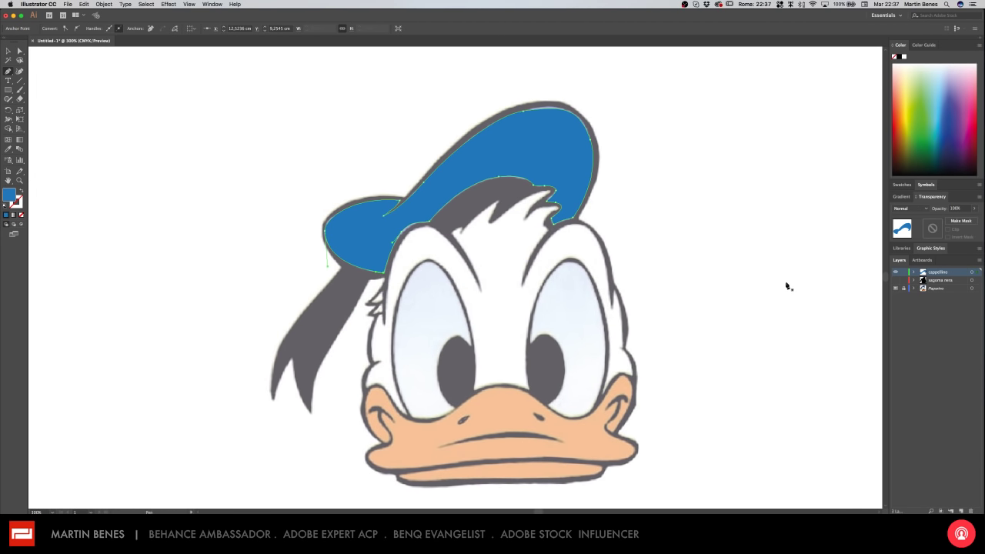
{"action": "left_click", "coordinate": [896, 281]}
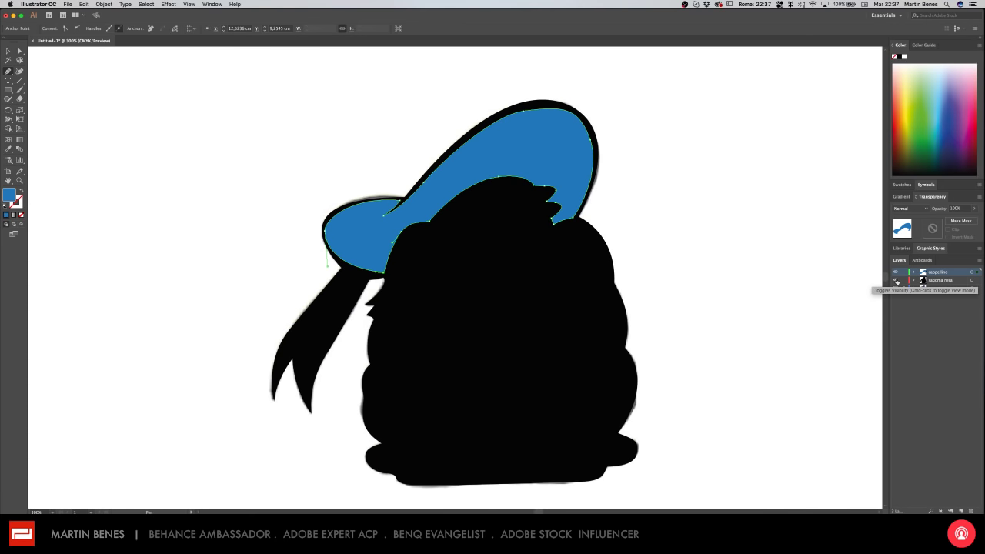
{"action": "left_click", "coordinate": [8, 50]}
{"action": "left_click", "coordinate": [118, 80]}
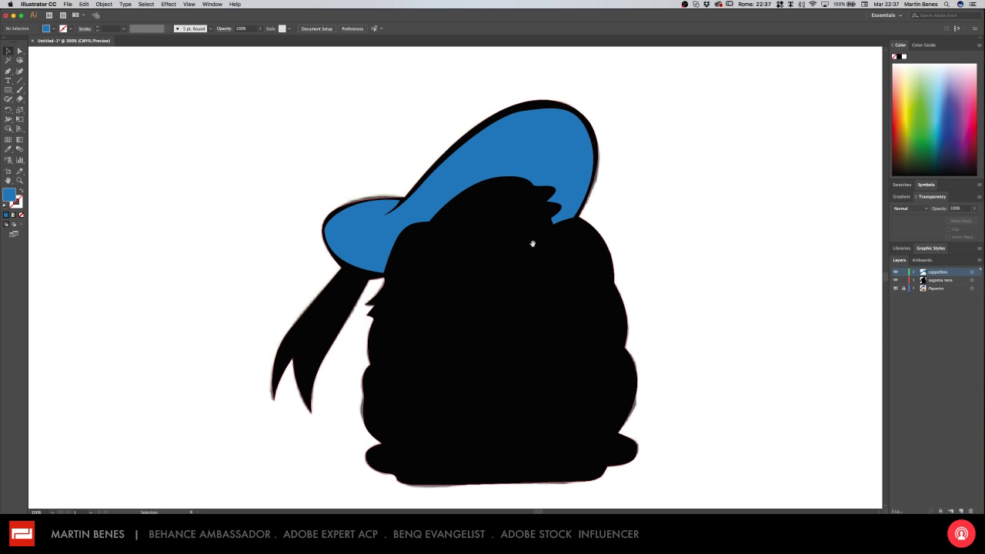
{"action": "left_click_drag", "start_coordinate": [535, 249], "coordinate": [488, 220]}
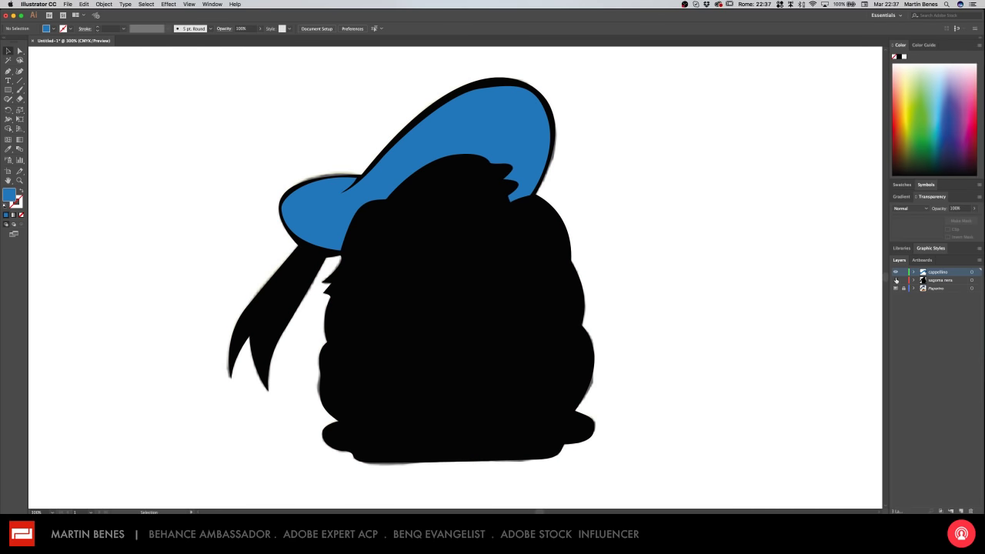
{"action": "left_click_drag", "start_coordinate": [896, 280], "coordinate": [896, 272]}
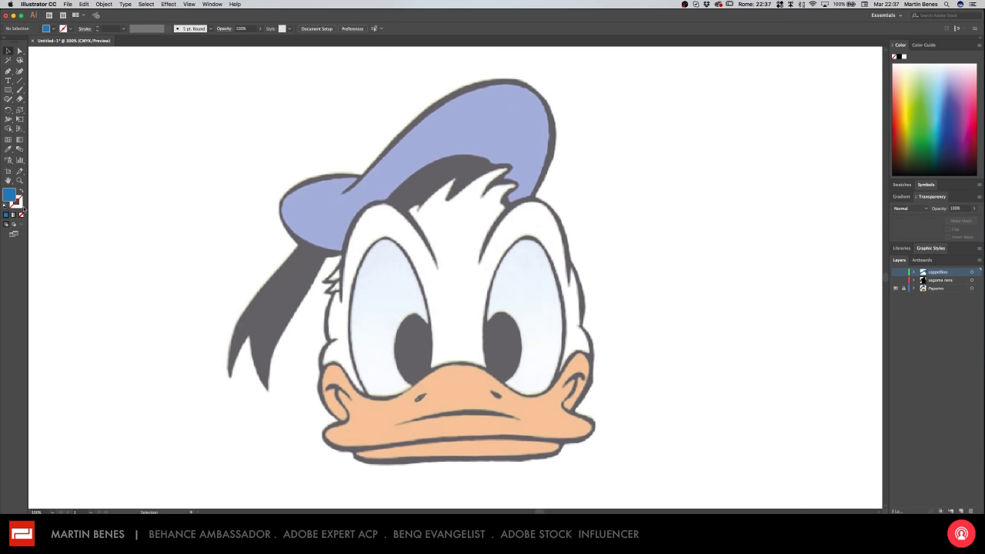
{"action": "left_click_drag", "start_coordinate": [904, 280], "coordinate": [904, 271]}
- Add a new top layer named faccia
{"action": "left_click", "coordinate": [960, 511]}
{"action": "double_click", "coordinate": [935, 272]}
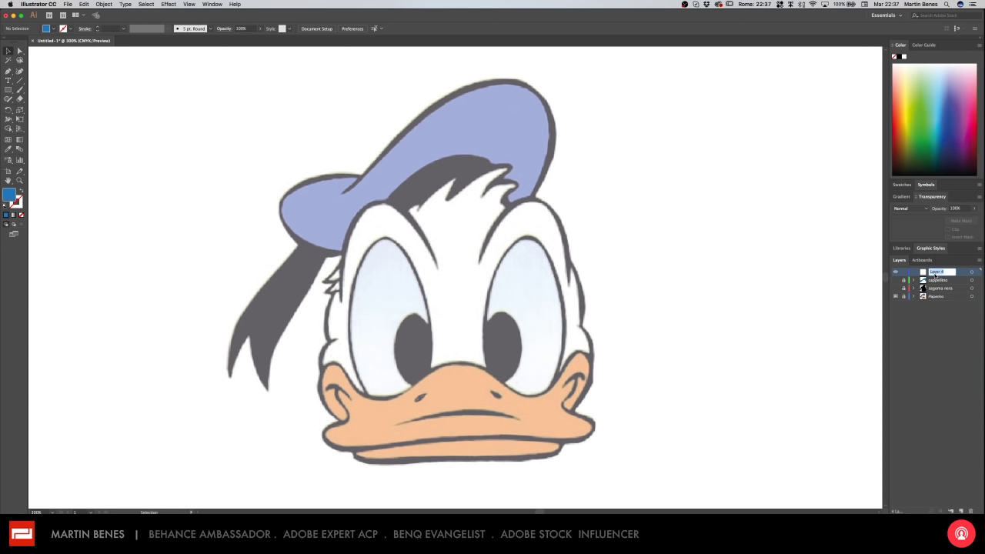
{"action": "type", "text": "faccia"}
{"action": "key", "text": "Return"}
- Change the fill colour from blue to yellow for the Pen tool
{"action": "left_click", "coordinate": [8, 70]}
{"action": "double_click", "coordinate": [9, 196]}
{"action": "left_click", "coordinate": [7, 69]}
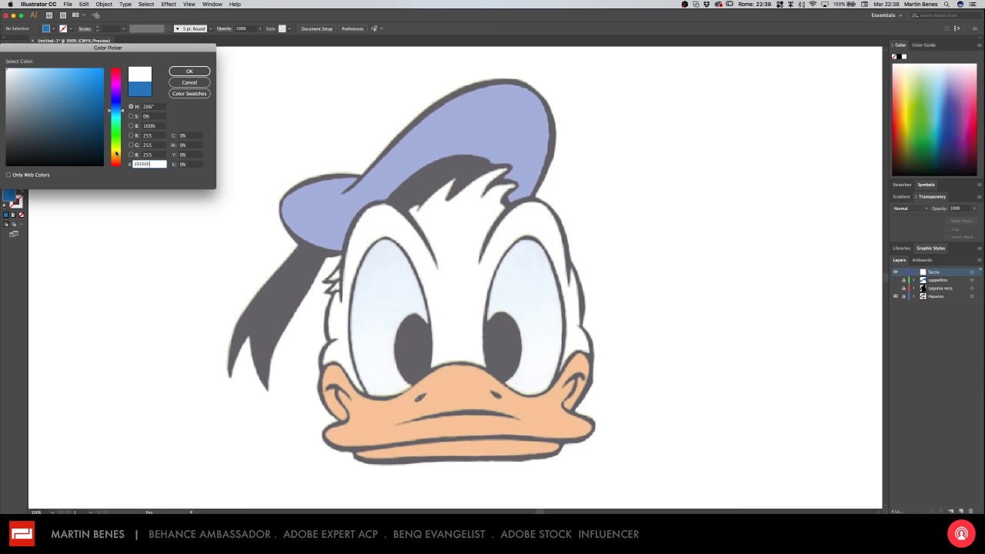
{"action": "left_click_drag", "start_coordinate": [117, 150], "coordinate": [117, 152]}
{"action": "left_click", "coordinate": [94, 74]}
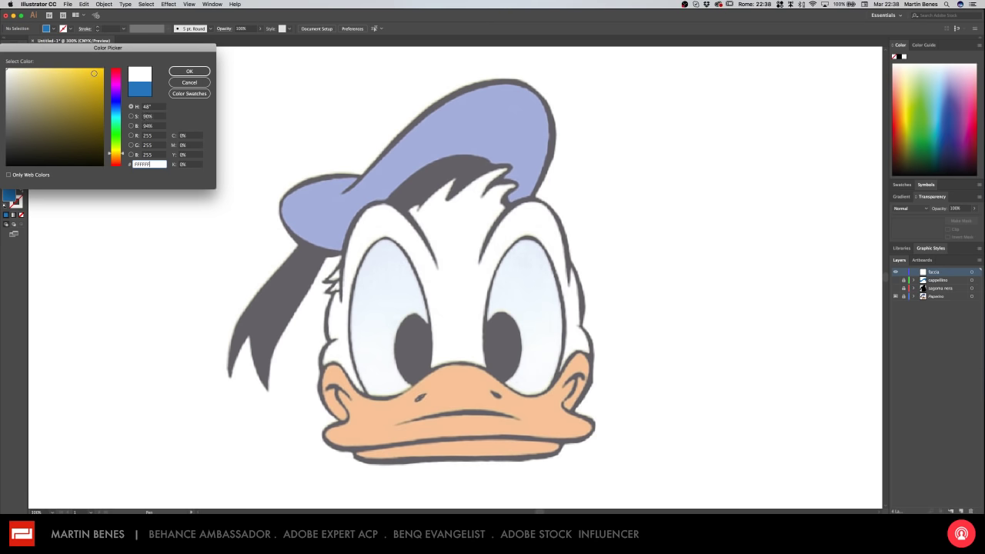
{"action": "left_click", "coordinate": [182, 74]}
- Start the face path up the left head outline to the cap and into the first hair tuft
{"action": "key", "text": "super+equal"}
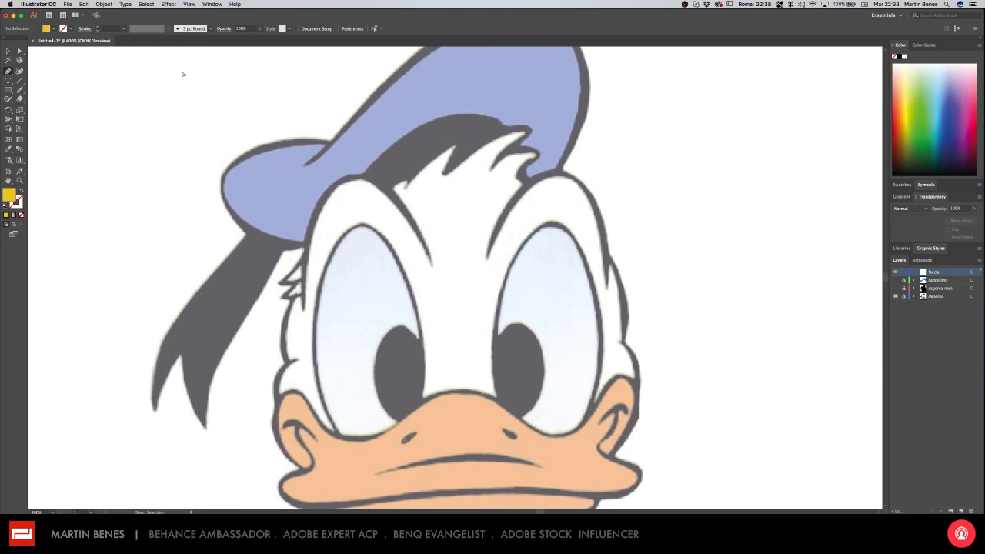
{"action": "scroll", "coordinate": [336, 304], "scroll_direction": "down", "scroll_amount": 3}
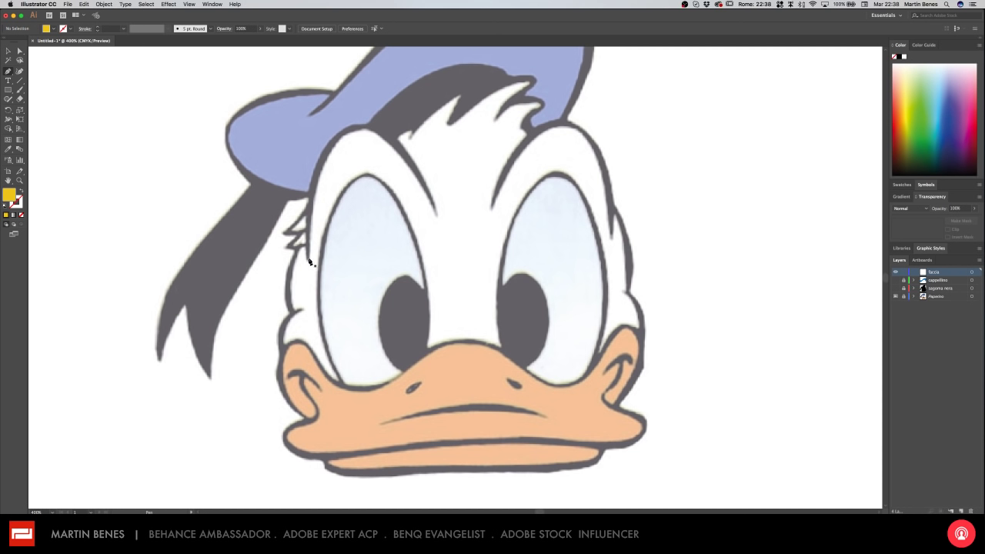
{"action": "left_click_drag", "start_coordinate": [308, 259], "coordinate": [309, 245]}
{"action": "left_click_drag", "start_coordinate": [354, 130], "coordinate": [392, 123]}
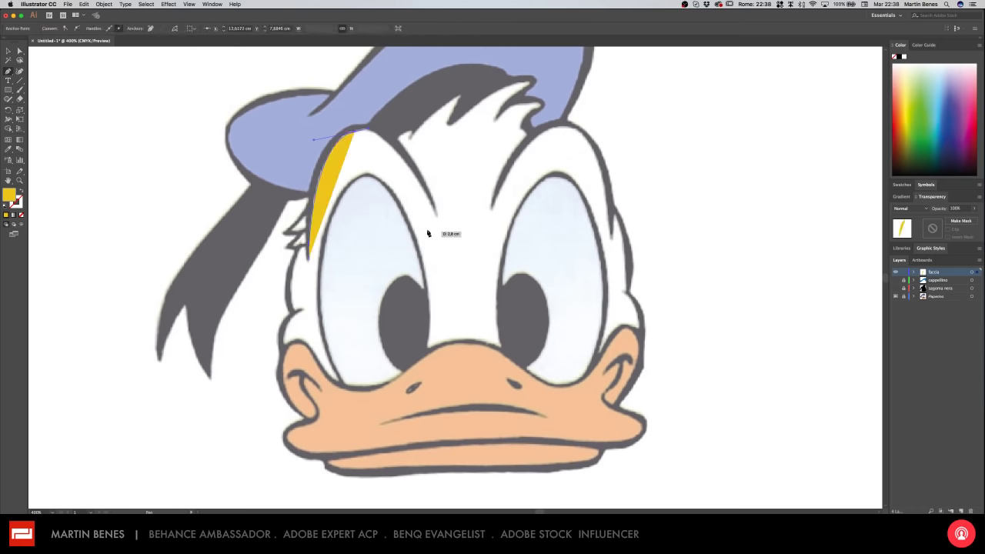
{"action": "left_click_drag", "start_coordinate": [392, 124], "coordinate": [394, 125]}
{"action": "mouse_move", "coordinate": [437, 219]}
{"action": "left_mouse_down"}
{"action": "mouse_move", "coordinate": [463, 225]}
{"action": "mouse_move", "coordinate": [436, 217]}
{"action": "left_mouse_up"}
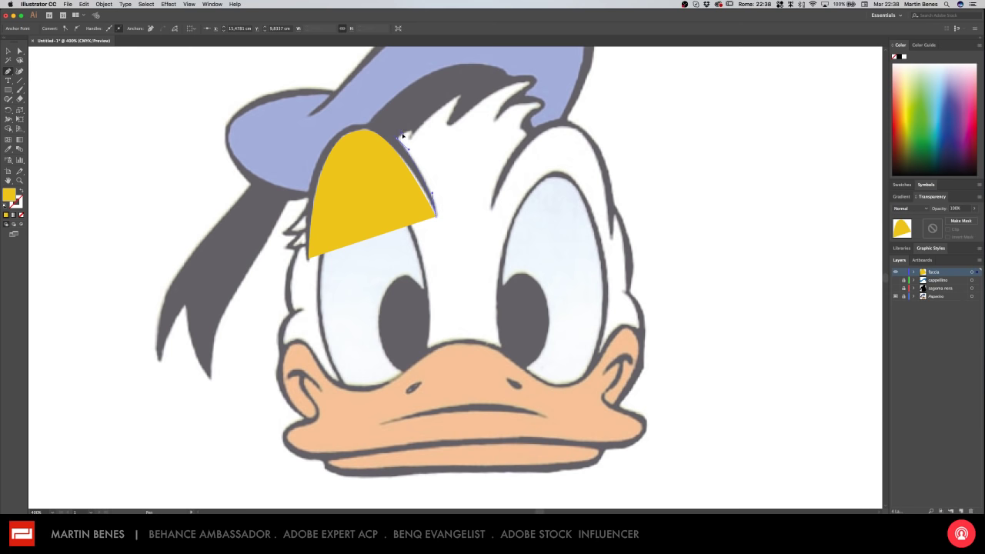
{"action": "mouse_move", "coordinate": [401, 137]}
{"action": "left_mouse_down"}
{"action": "mouse_move", "coordinate": [413, 134]}
{"action": "mouse_move", "coordinate": [409, 144]}
{"action": "left_mouse_up"}
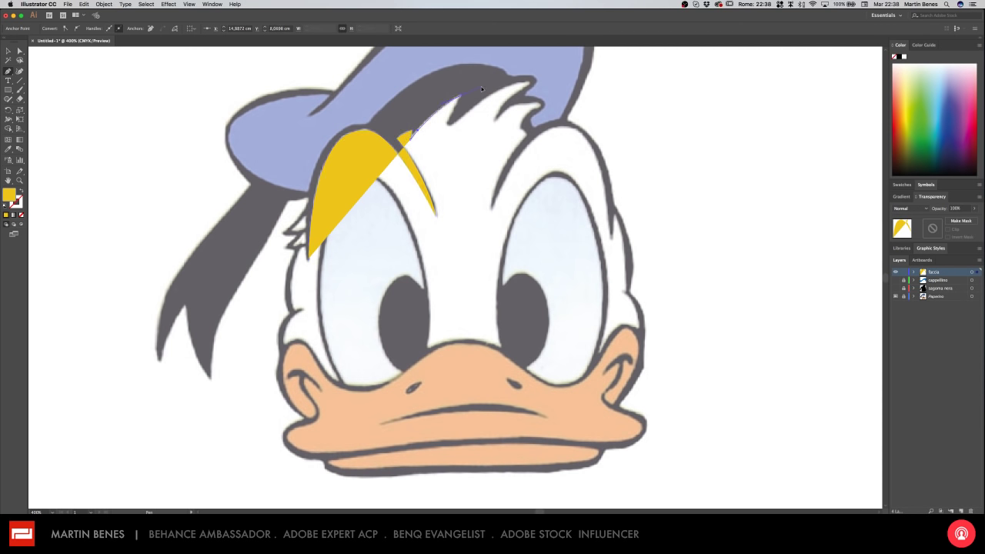
{"action": "left_click_drag", "start_coordinate": [459, 98], "coordinate": [447, 135]}
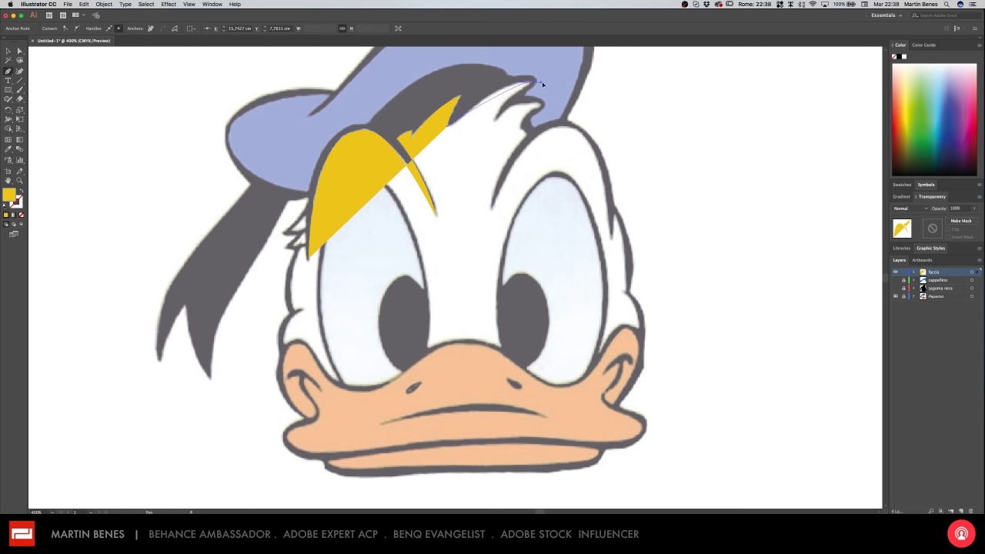
{"action": "mouse_move", "coordinate": [531, 80]}
{"action": "left_mouse_down"}
{"action": "mouse_move", "coordinate": [557, 86]}
{"action": "mouse_move", "coordinate": [524, 90]}
{"action": "mouse_move", "coordinate": [491, 147]}
{"action": "left_mouse_up"}
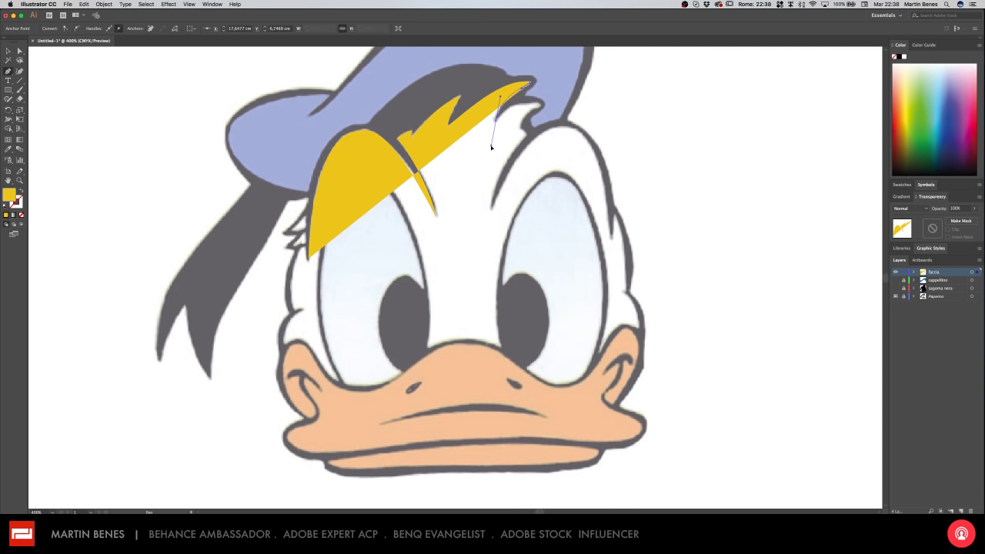
- Continue the path around the hair strand, over the head top and down the right side to the cheek
{"action": "left_click", "coordinate": [535, 108]}
{"action": "left_click_drag", "start_coordinate": [520, 129], "coordinate": [522, 142]}
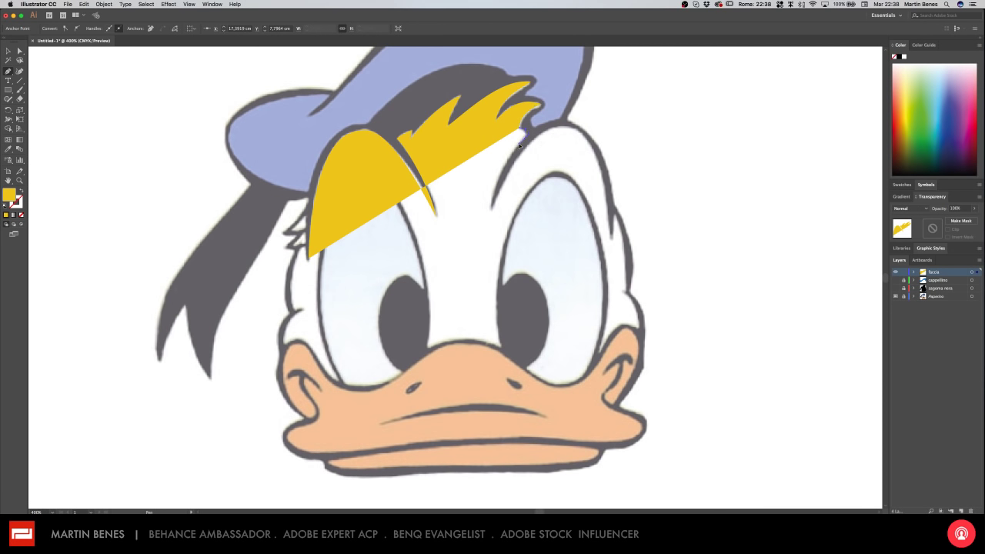
{"action": "left_click_drag", "start_coordinate": [491, 210], "coordinate": [490, 242]}
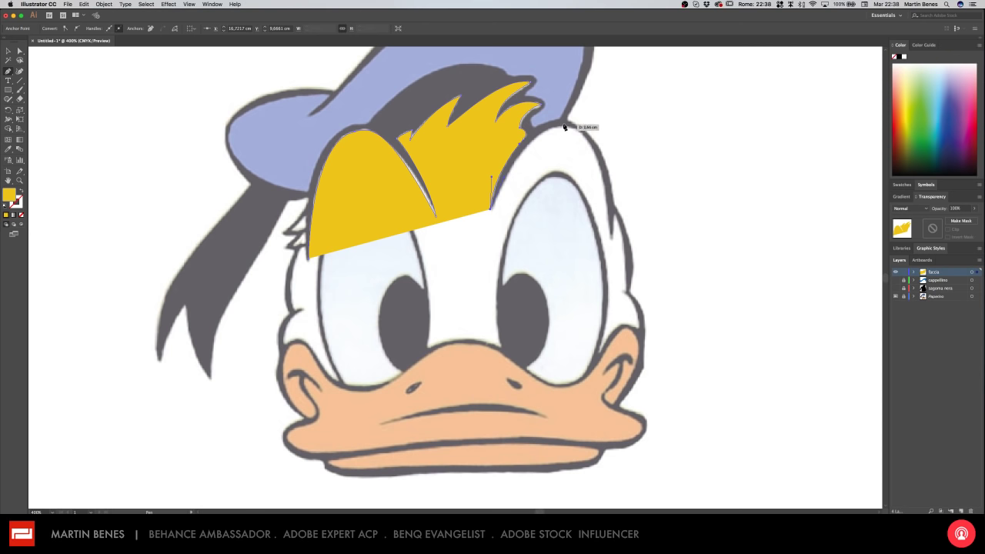
{"action": "left_click_drag", "start_coordinate": [570, 126], "coordinate": [602, 129]}
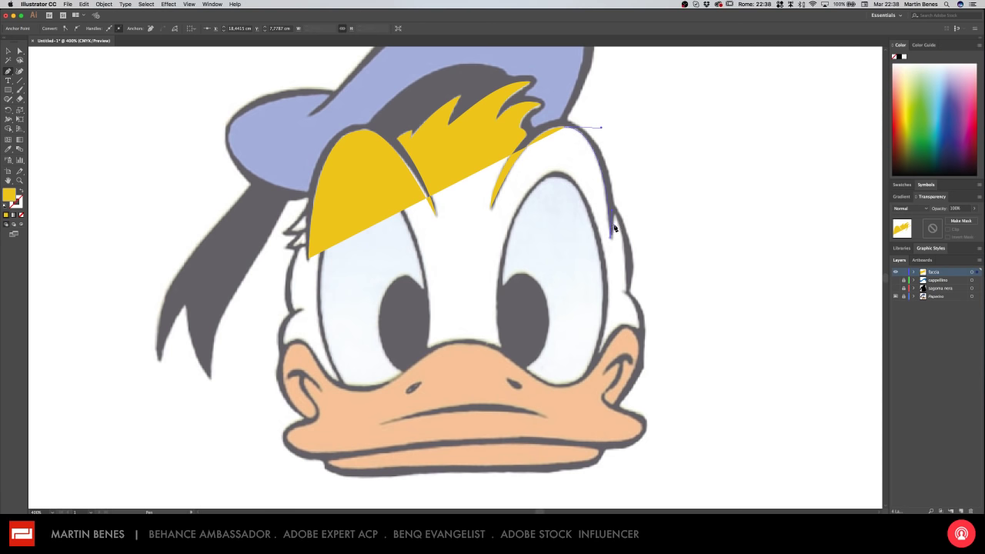
{"action": "mouse_move", "coordinate": [613, 223]}
{"action": "left_mouse_down"}
{"action": "mouse_move", "coordinate": [623, 324]}
{"action": "mouse_move", "coordinate": [631, 300]}
{"action": "mouse_move", "coordinate": [632, 309]}
{"action": "left_mouse_up"}
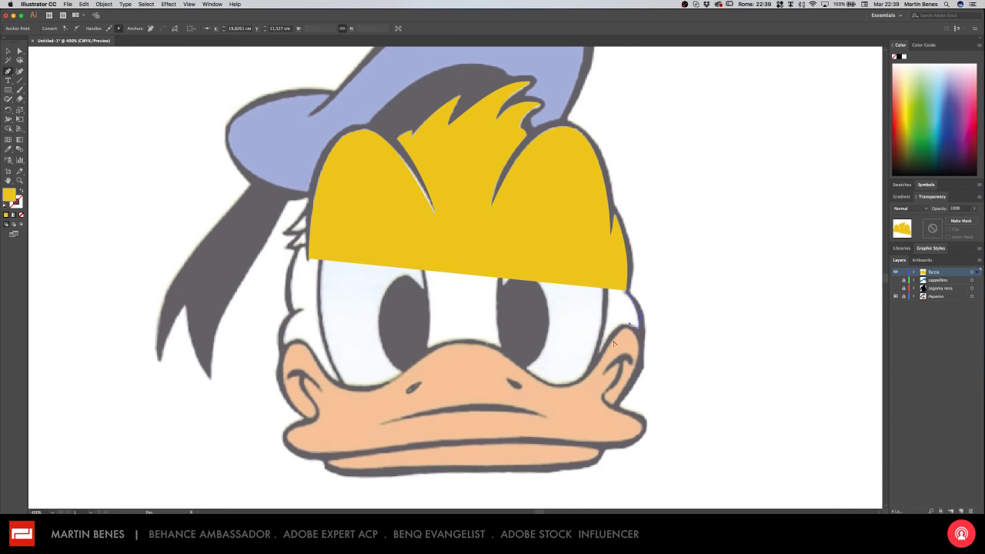
{"action": "left_click", "coordinate": [631, 329]}
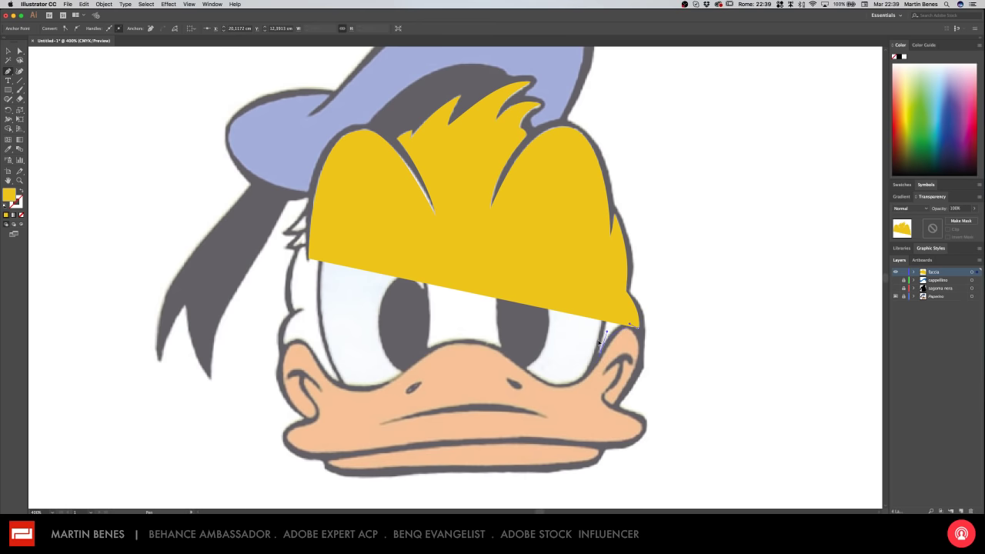
{"action": "left_click", "coordinate": [604, 333]}
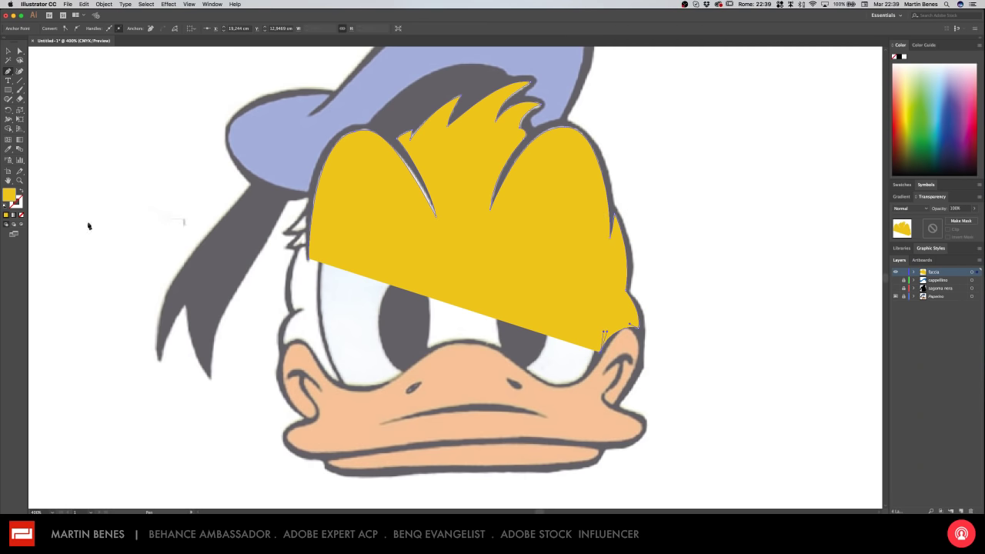
- Switch to outline display and trace over and around the right eye to between the eyes
{"action": "left_click", "coordinate": [21, 195]}
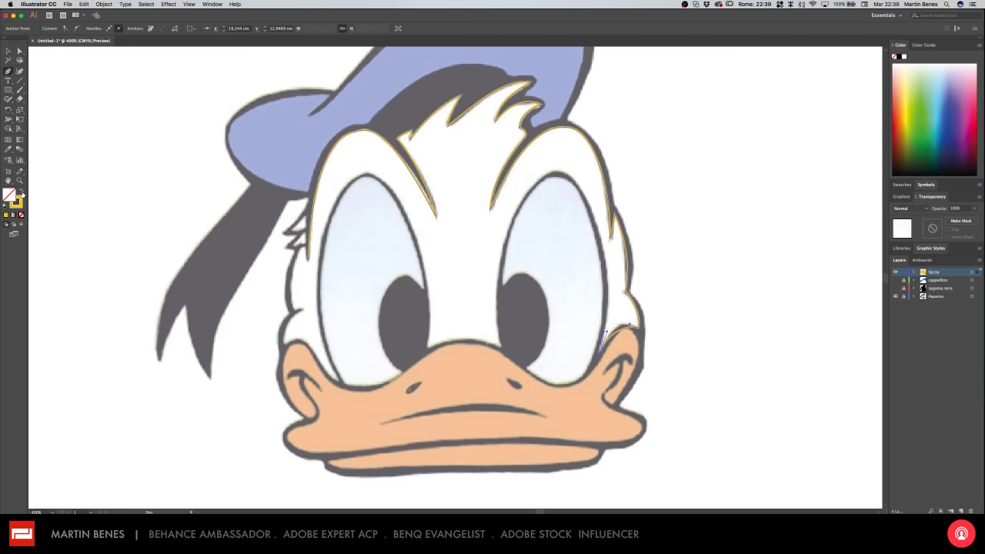
{"action": "left_click_drag", "start_coordinate": [560, 172], "coordinate": [502, 152]}
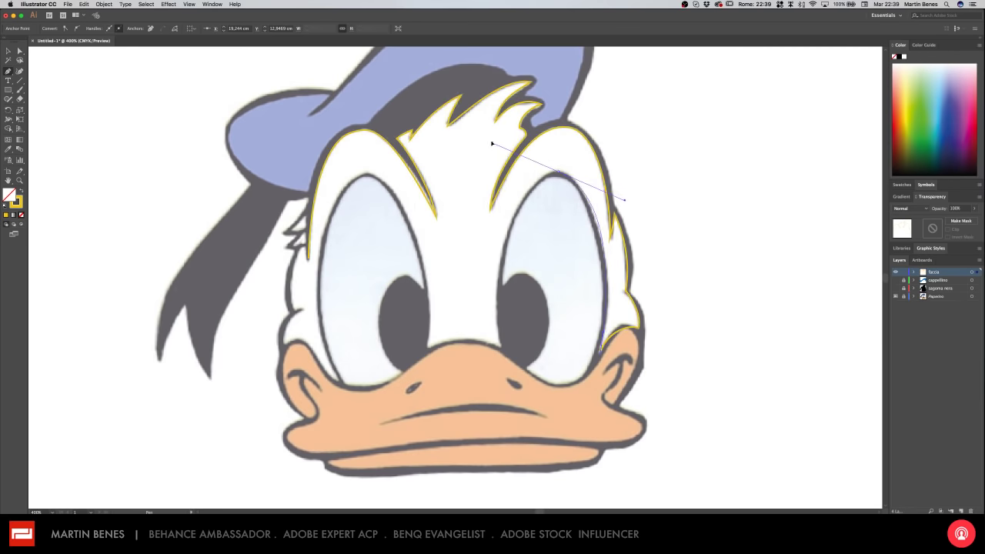
{"action": "left_click_drag", "start_coordinate": [501, 153], "coordinate": [548, 169]}
{"action": "mouse_move", "coordinate": [501, 348]}
{"action": "left_mouse_down"}
{"action": "mouse_move", "coordinate": [520, 415]}
{"action": "mouse_move", "coordinate": [520, 488]}
{"action": "left_mouse_up"}
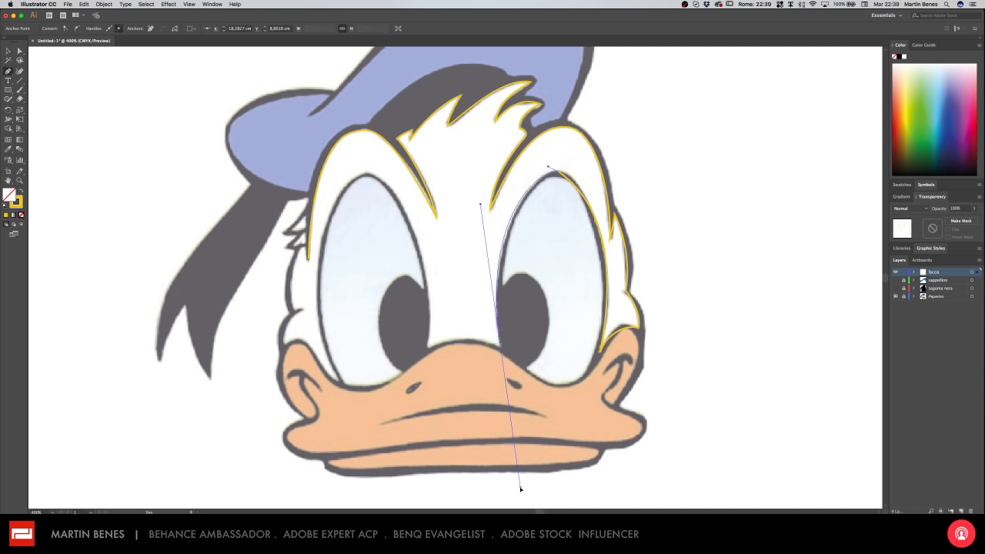
{"action": "left_click_drag", "start_coordinate": [480, 341], "coordinate": [450, 336]}
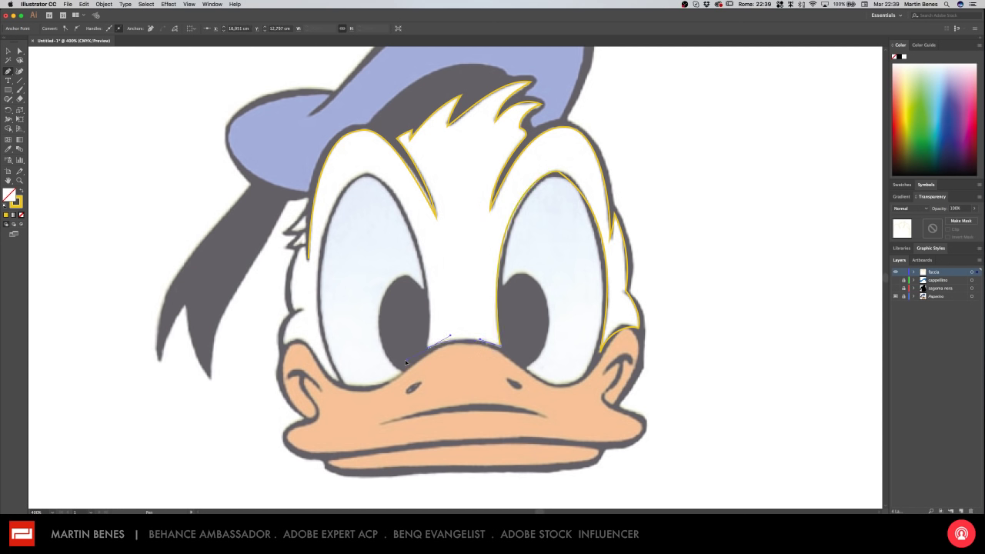
{"action": "left_click_drag", "start_coordinate": [428, 347], "coordinate": [430, 327]}
{"action": "left_click_drag", "start_coordinate": [413, 229], "coordinate": [420, 251]}
- Trace the outline over and around the left eye, with a sharp corner, onto the left cheek
{"action": "left_click_drag", "start_coordinate": [369, 177], "coordinate": [370, 178]}
{"action": "left_click_drag", "start_coordinate": [369, 177], "coordinate": [348, 171]}
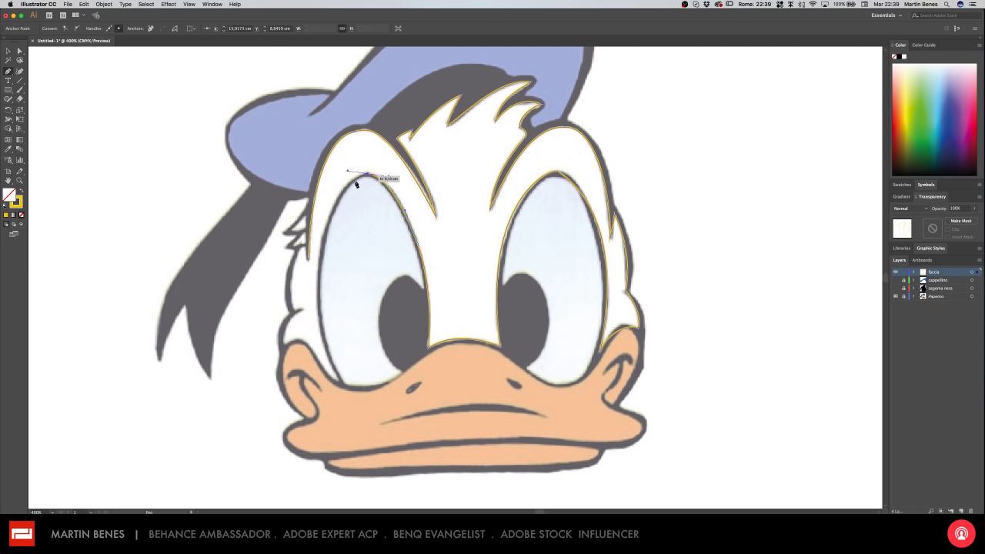
{"action": "left_click_drag", "start_coordinate": [320, 257], "coordinate": [319, 292]}
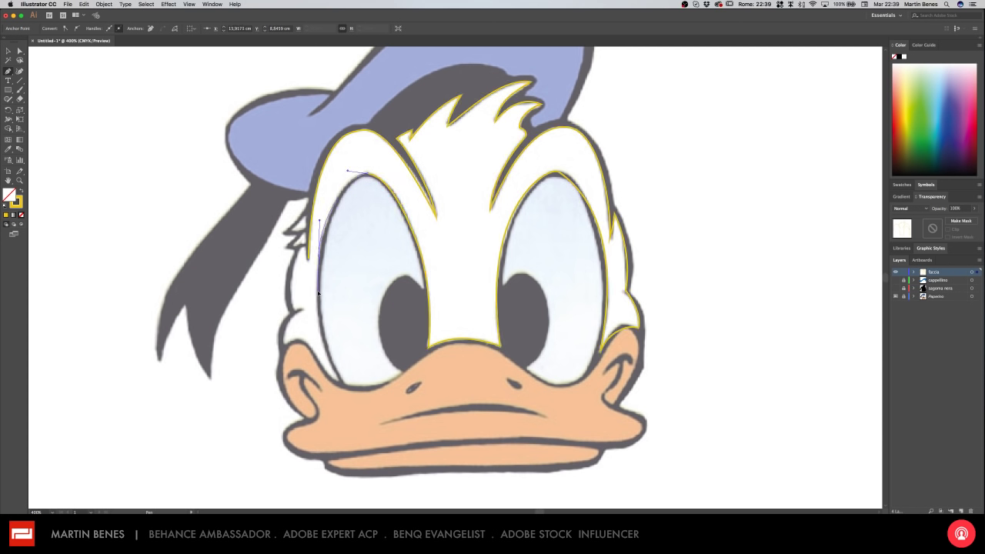
{"action": "left_click_drag", "start_coordinate": [338, 380], "coordinate": [359, 416]}
{"action": "left_click", "coordinate": [335, 381]}
{"action": "left_click_drag", "start_coordinate": [306, 339], "coordinate": [286, 343]}
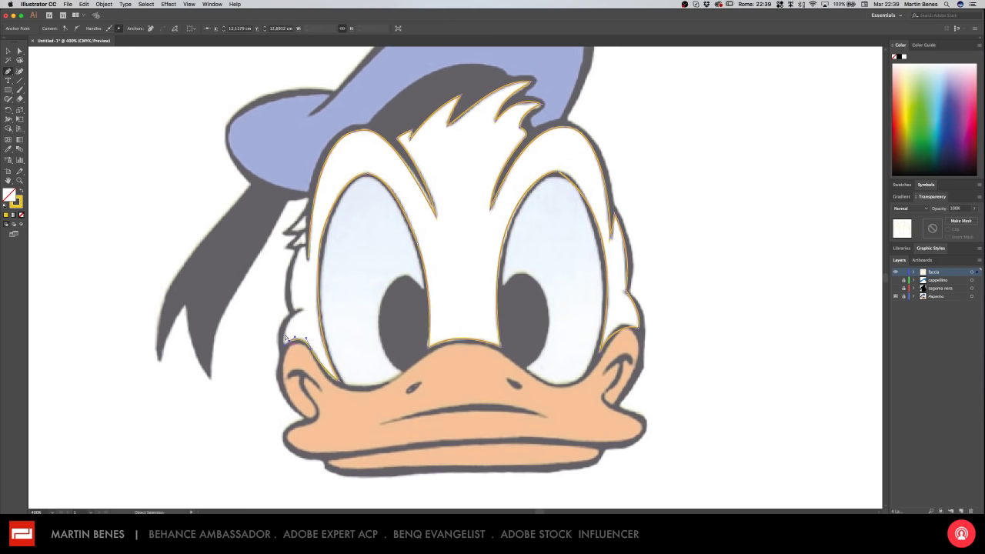
- Trace from the beak's left edge up the cheek to a thin curve beside the left eye
{"action": "key", "text": "ctrl+plus"}
{"action": "key", "text": "ctrl+plus"}
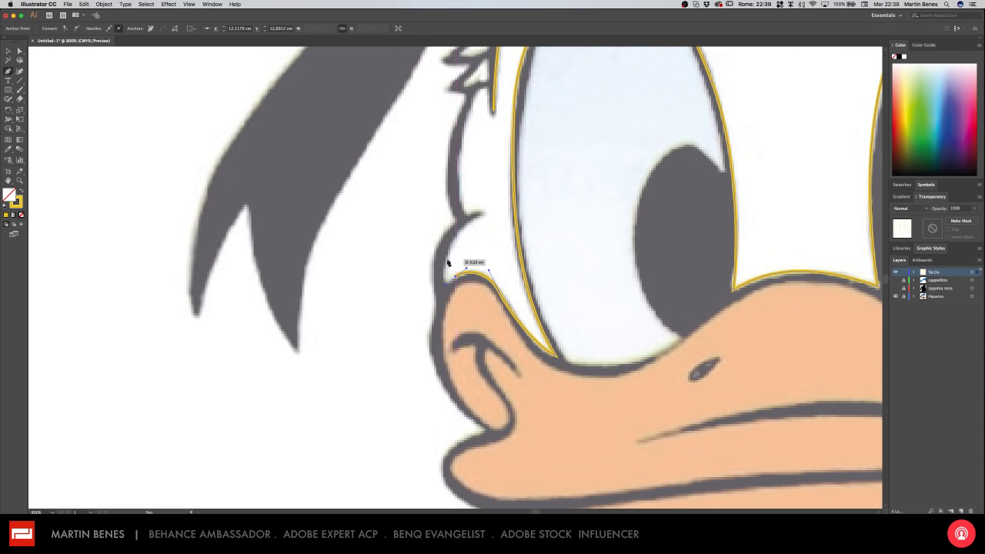
{"action": "left_click", "coordinate": [446, 266]}
{"action": "mouse_move", "coordinate": [477, 218]}
{"action": "left_mouse_down"}
{"action": "mouse_move", "coordinate": [495, 213]}
{"action": "mouse_move", "coordinate": [485, 216]}
{"action": "left_mouse_up"}
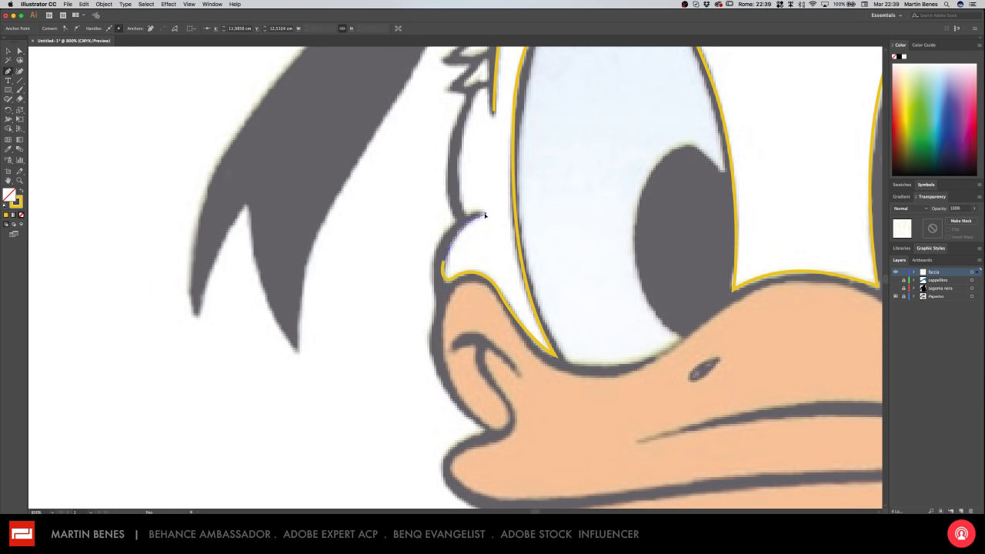
{"action": "left_click", "coordinate": [478, 216]}
{"action": "left_click", "coordinate": [460, 198]}
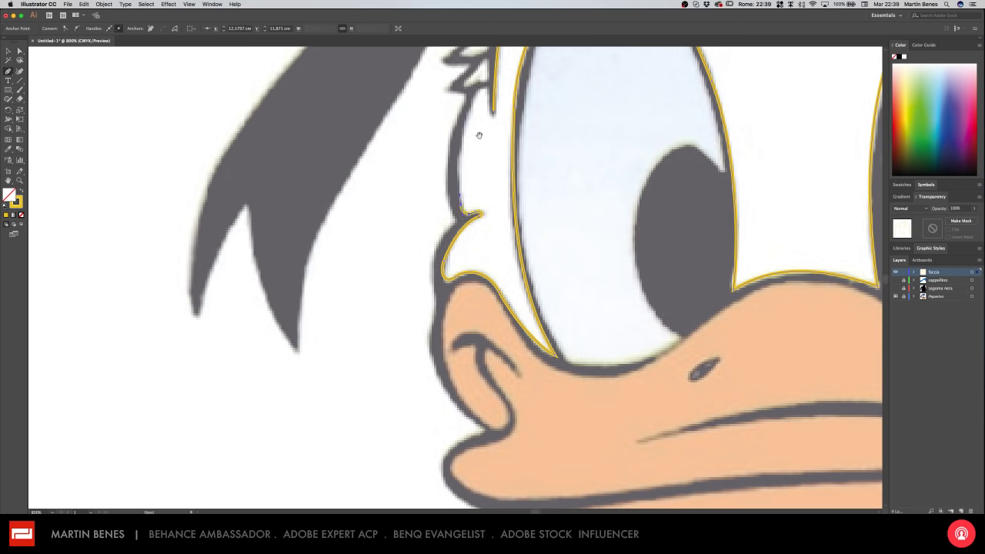
{"action": "left_click_drag", "start_coordinate": [479, 136], "coordinate": [480, 220]}
{"action": "left_click_drag", "start_coordinate": [470, 178], "coordinate": [481, 166]}
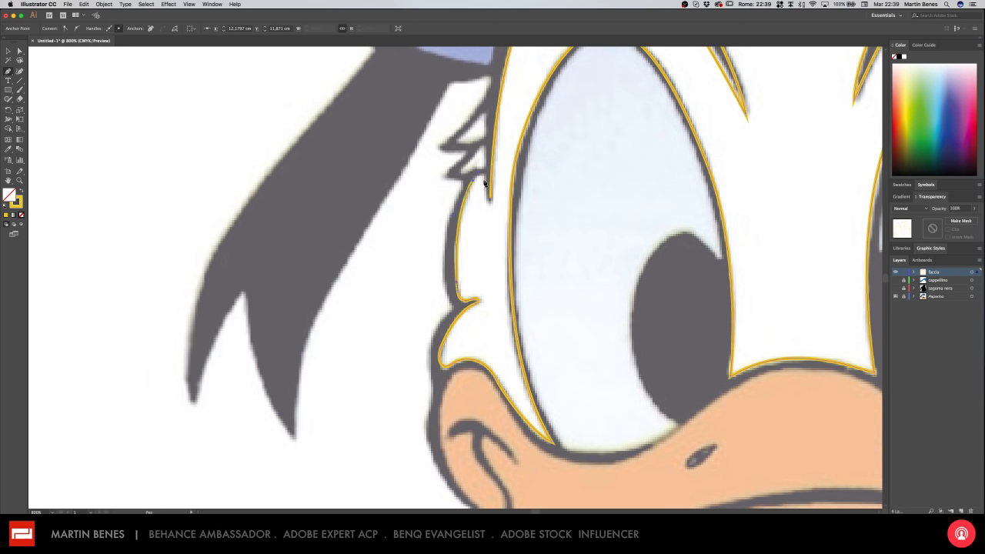
{"action": "left_click_drag", "start_coordinate": [486, 189], "coordinate": [501, 189]}
- Fill the face shape white by swapping fill and stroke and choosing white
{"action": "scroll", "coordinate": [506, 195], "scroll_direction": "down", "scroll_amount": 5}
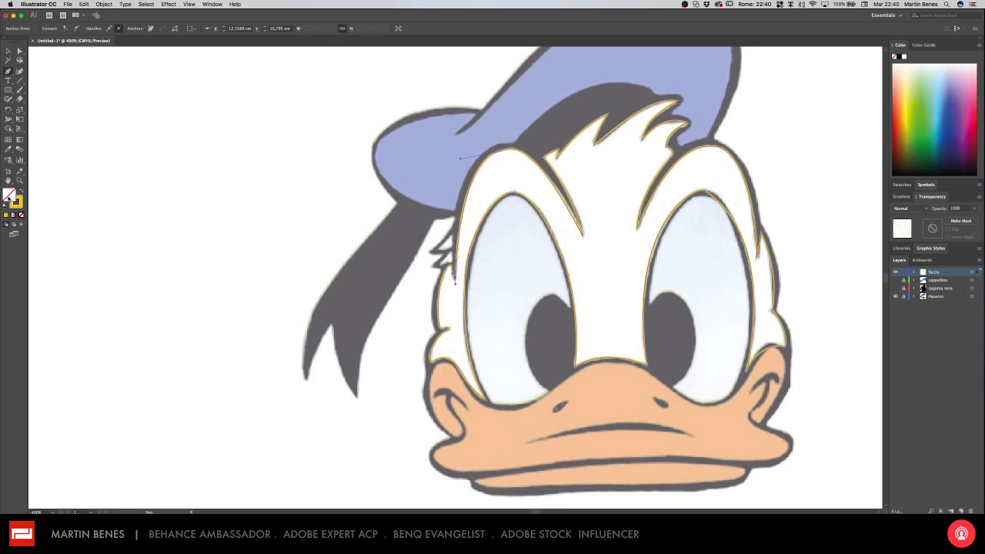
{"action": "key", "text": "shift+x"}
{"action": "scroll", "coordinate": [458, 278], "scroll_direction": "right", "scroll_amount": 3}
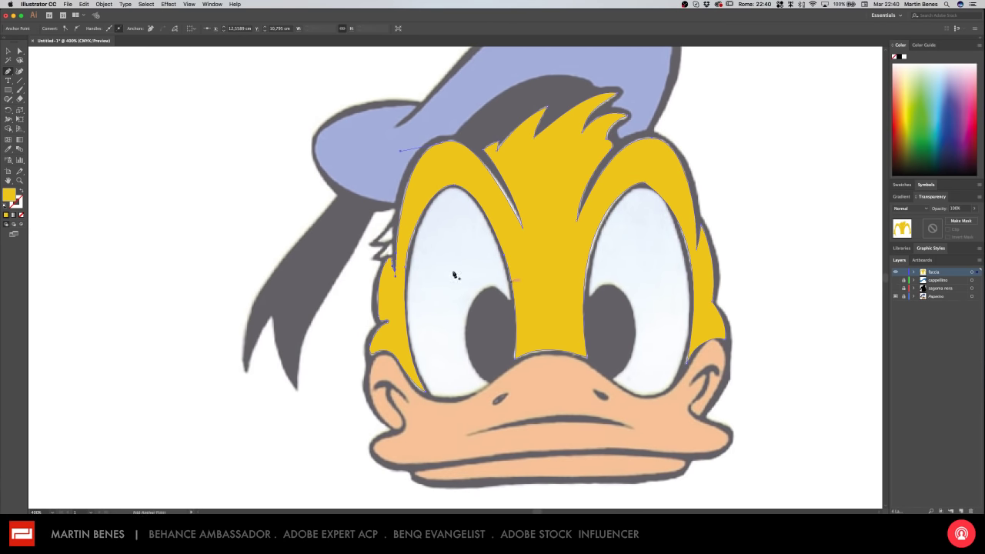
{"action": "double_click", "coordinate": [10, 196]}
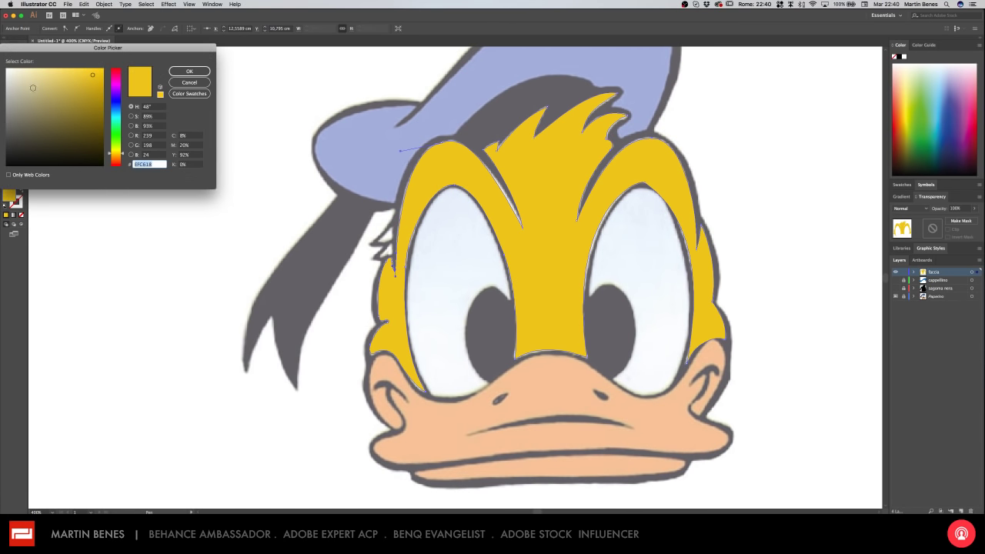
{"action": "left_click", "coordinate": [186, 73]}
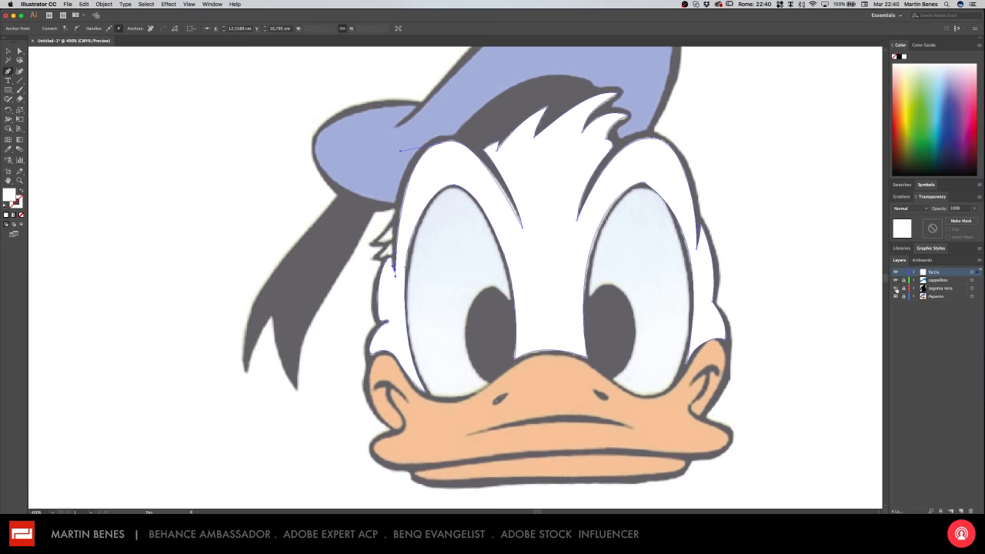
- Toggle the sagoma nera, cappellino and faccia layers to compare, leaving only the reference visible
{"action": "left_click", "coordinate": [896, 289]}
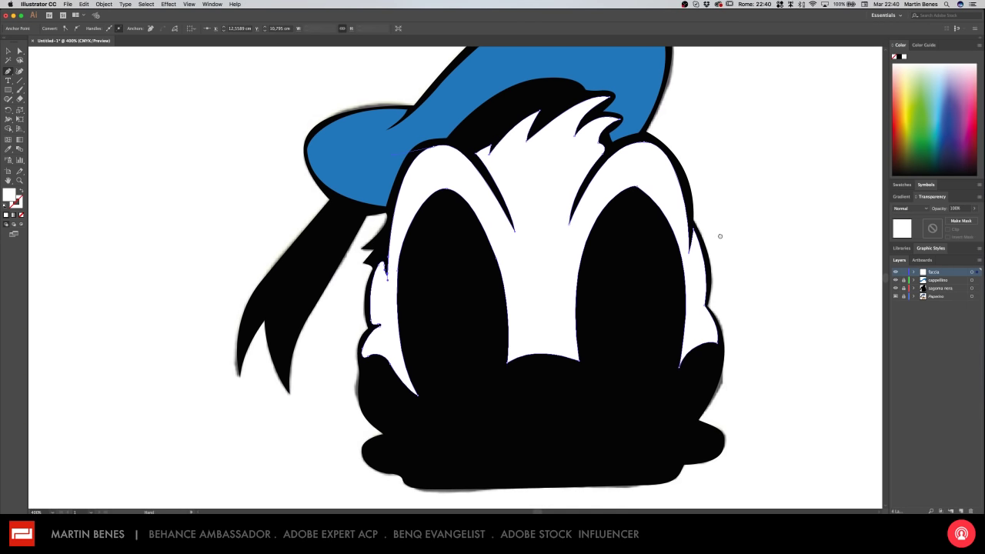
{"action": "scroll", "coordinate": [720, 236], "scroll_direction": "down", "scroll_amount": 2}
{"action": "left_click", "coordinate": [904, 274]}
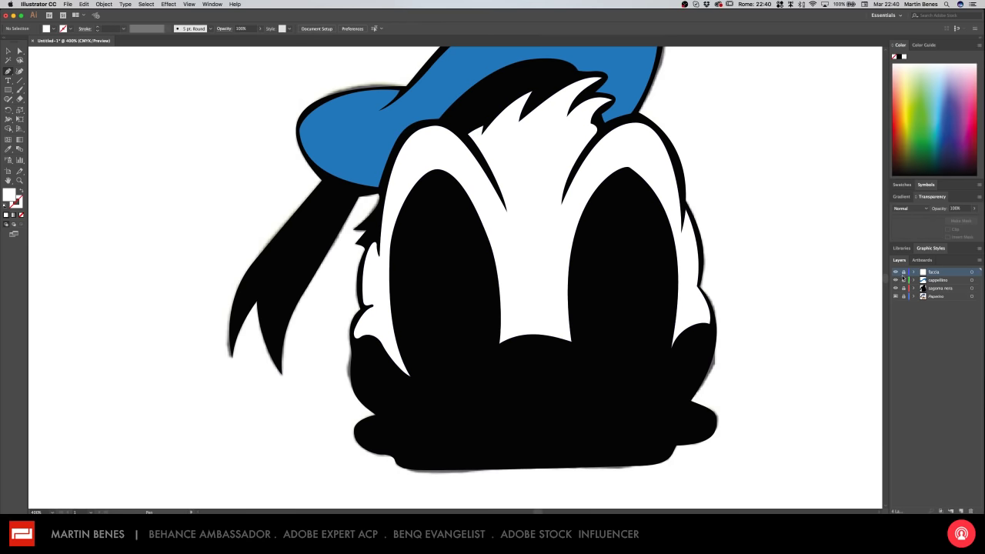
{"action": "left_click", "coordinate": [898, 289]}
{"action": "left_click", "coordinate": [897, 274]}
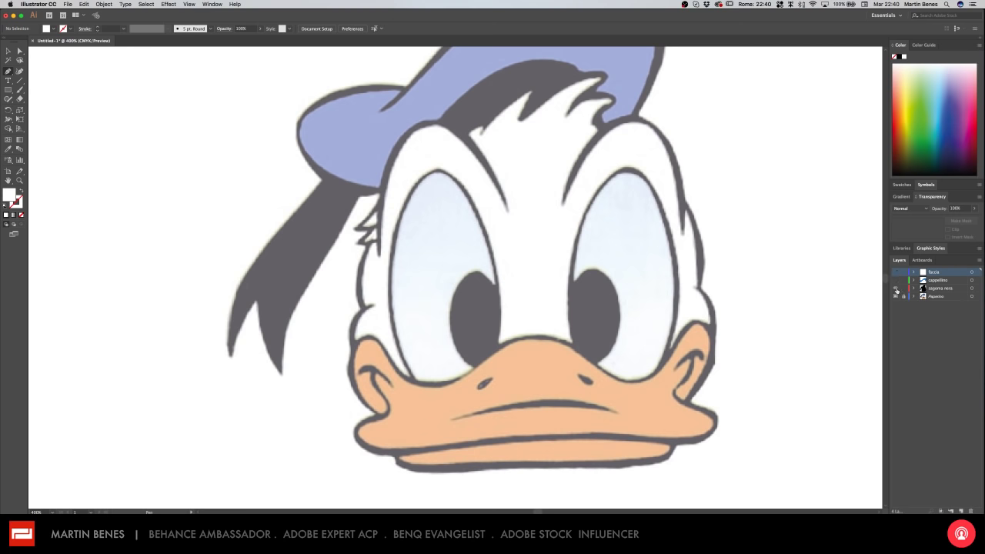
{"action": "left_click", "coordinate": [896, 288]}
{"action": "left_click", "coordinate": [896, 280]}
{"action": "left_click", "coordinate": [896, 272]}
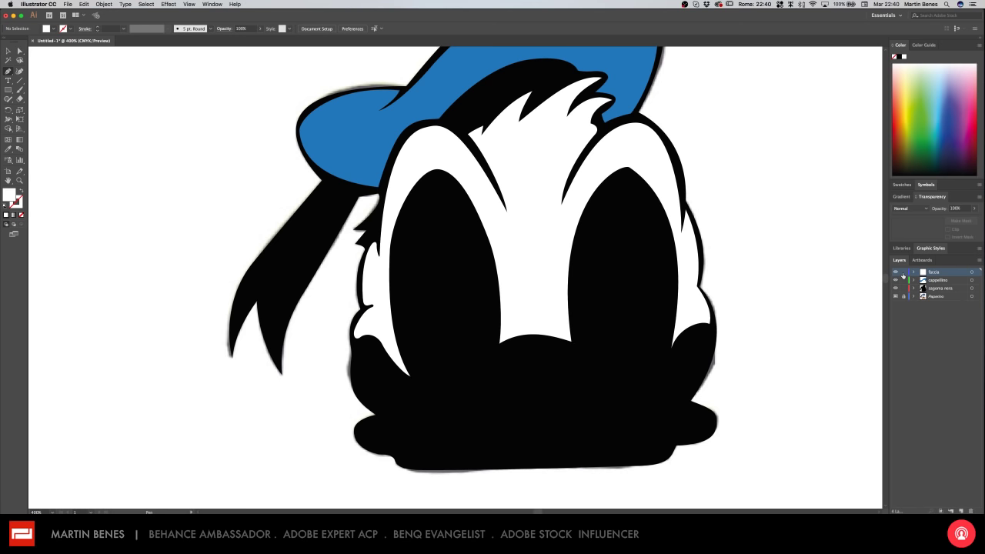
{"action": "left_click_drag", "start_coordinate": [903, 273], "coordinate": [896, 272]}
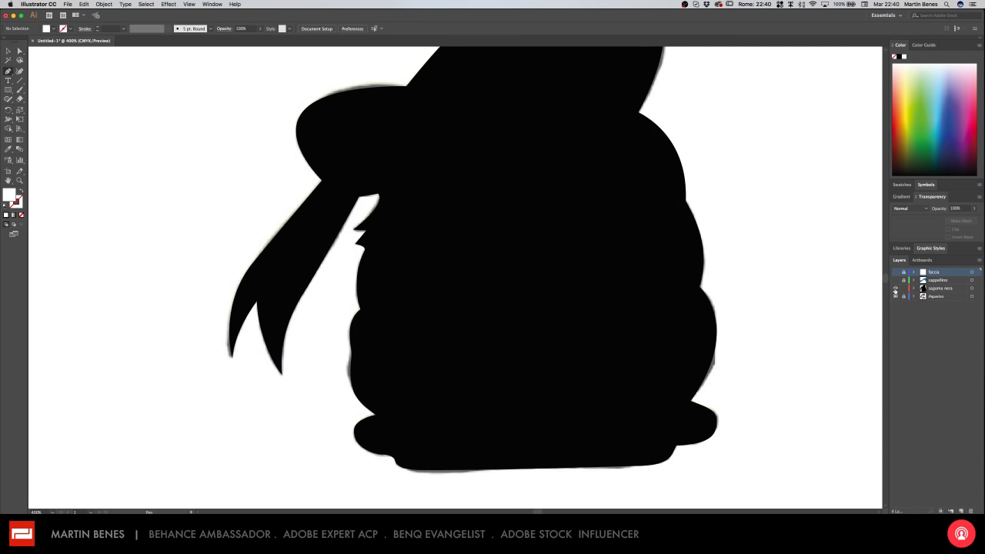
{"action": "left_click", "coordinate": [896, 289]}
- Create a new layer named Becco
{"action": "key", "text": "super+l"}
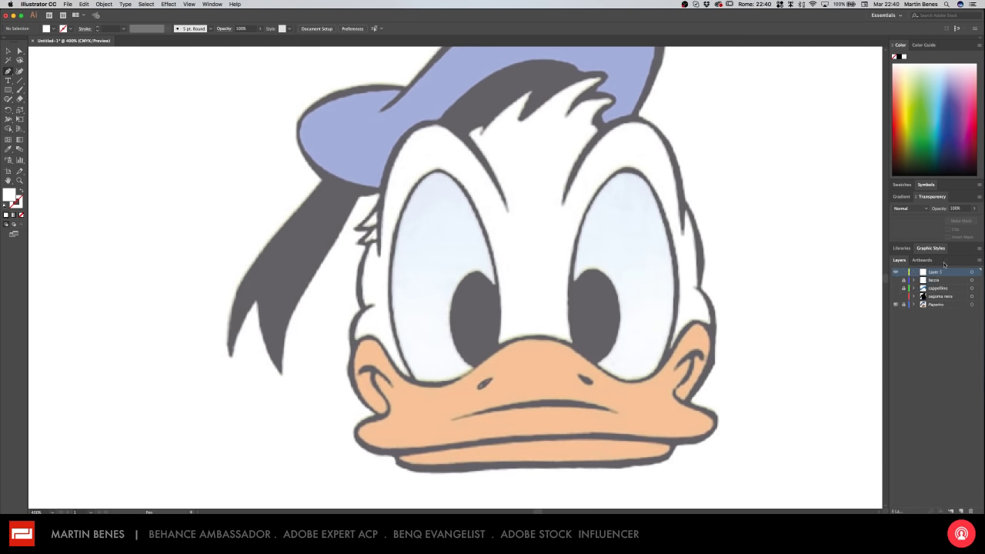
{"action": "double_click", "coordinate": [937, 272]}
{"action": "type", "text": "be"}
{"action": "key", "text": "Return"}
- Set the fill to orange F49A22 and begin a Pen path on the beak's upper edge
{"action": "double_click", "coordinate": [9, 196]}
{"action": "left_click", "coordinate": [97, 74]}
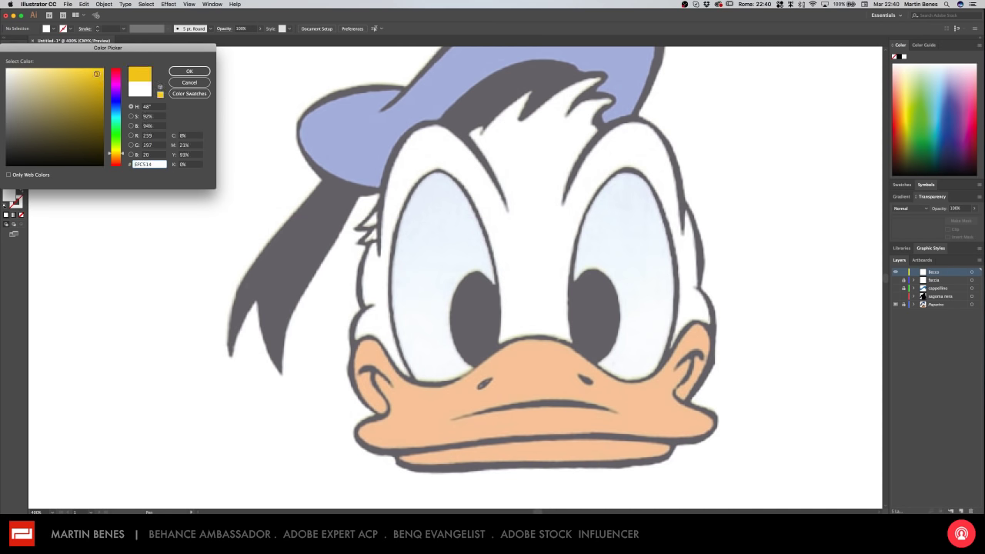
{"action": "left_click", "coordinate": [117, 157]}
{"action": "left_click", "coordinate": [90, 72]}
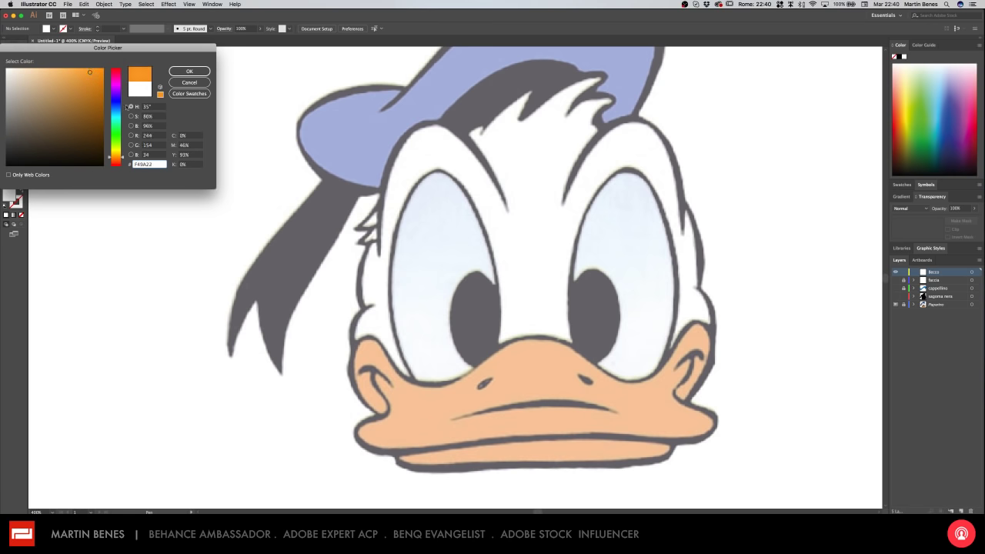
{"action": "left_click", "coordinate": [189, 71]}
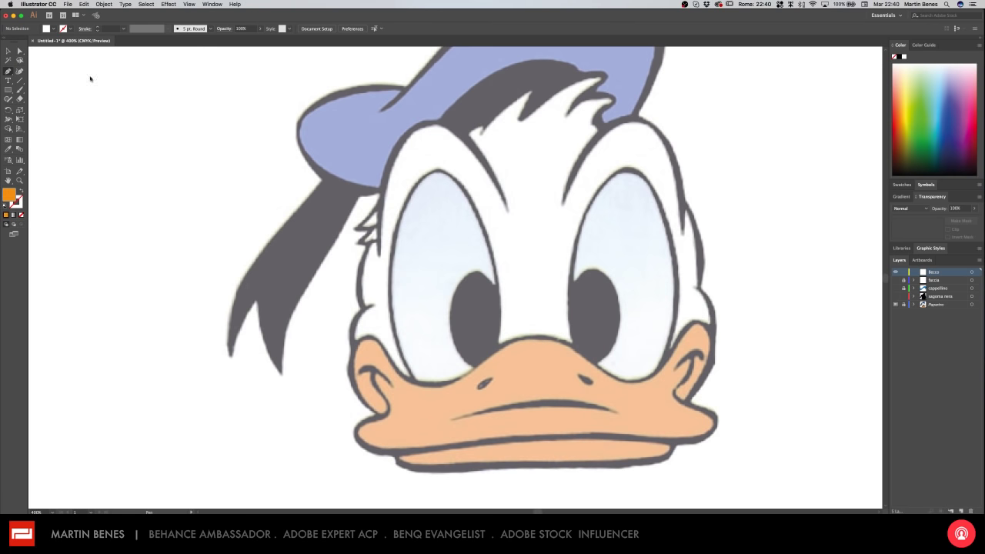
{"action": "left_click", "coordinate": [8, 71]}
{"action": "mouse_move", "coordinate": [438, 388]}
{"action": "left_mouse_down"}
{"action": "mouse_move", "coordinate": [535, 343]}
{"action": "mouse_move", "coordinate": [660, 377]}
{"action": "mouse_move", "coordinate": [680, 342]}
{"action": "mouse_move", "coordinate": [81, 236]}
{"action": "left_mouse_up"}
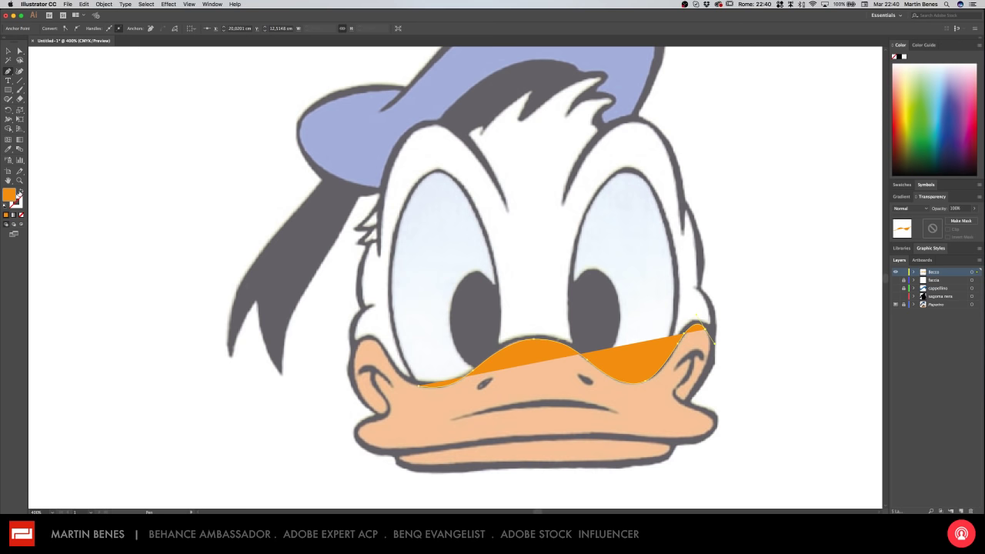
- Show the beak path as an orange outline and trace its right edge, inner corner and hook
{"action": "left_click", "coordinate": [21, 190]}
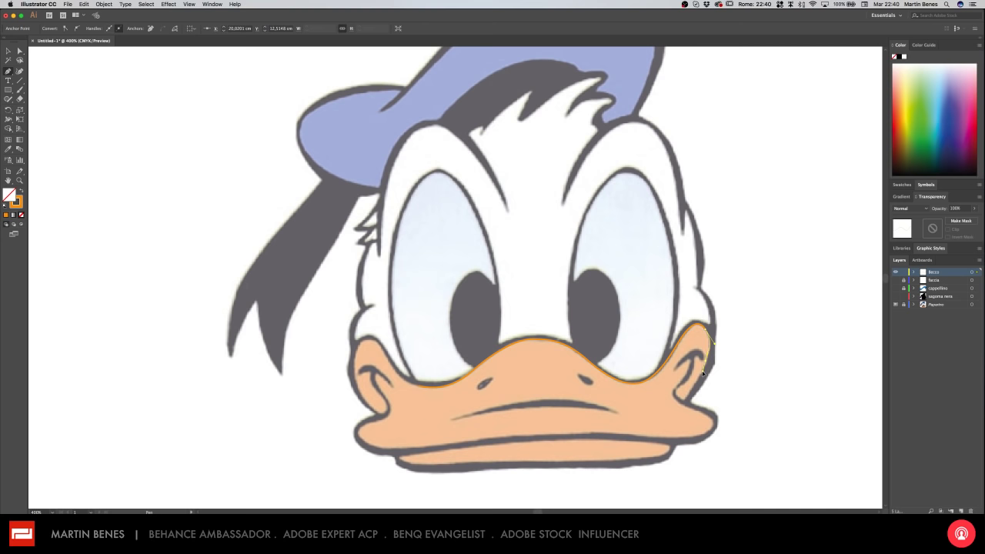
{"action": "left_click", "coordinate": [703, 373]}
{"action": "key", "text": "ctrl+equal"}
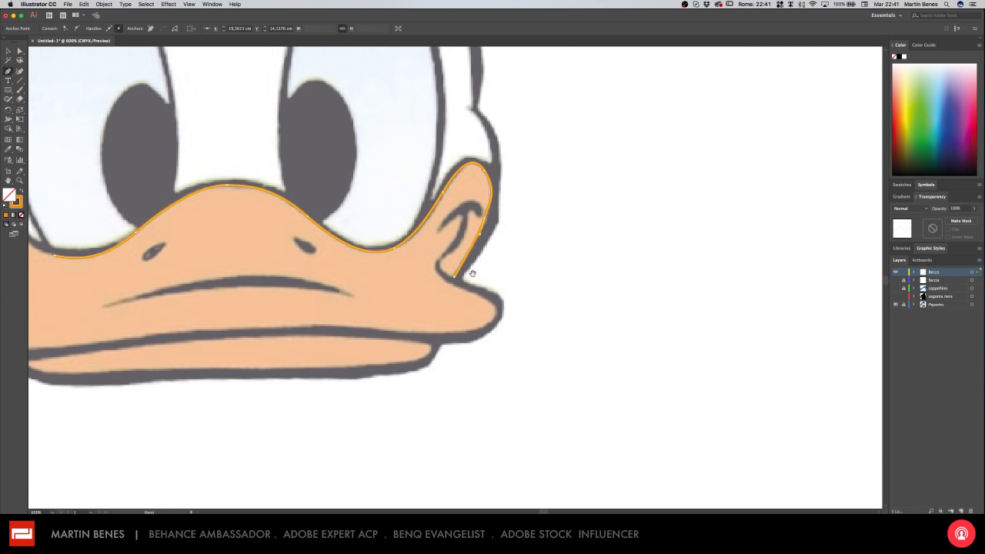
{"action": "left_click_drag", "start_coordinate": [441, 263], "coordinate": [454, 249]}
{"action": "left_click", "coordinate": [467, 216]}
{"action": "left_click", "coordinate": [476, 210]}
{"action": "left_click_drag", "start_coordinate": [478, 209], "coordinate": [495, 209]}
{"action": "left_click", "coordinate": [461, 204]}
{"action": "left_click_drag", "start_coordinate": [461, 222], "coordinate": [441, 278]}
- Trace to the beak's right tip, along the lower lip leftwards, and up over the left curl
{"action": "mouse_move", "coordinate": [492, 304]}
{"action": "left_mouse_down"}
{"action": "mouse_move", "coordinate": [477, 331]}
{"action": "mouse_move", "coordinate": [572, 336]}
{"action": "left_mouse_up"}
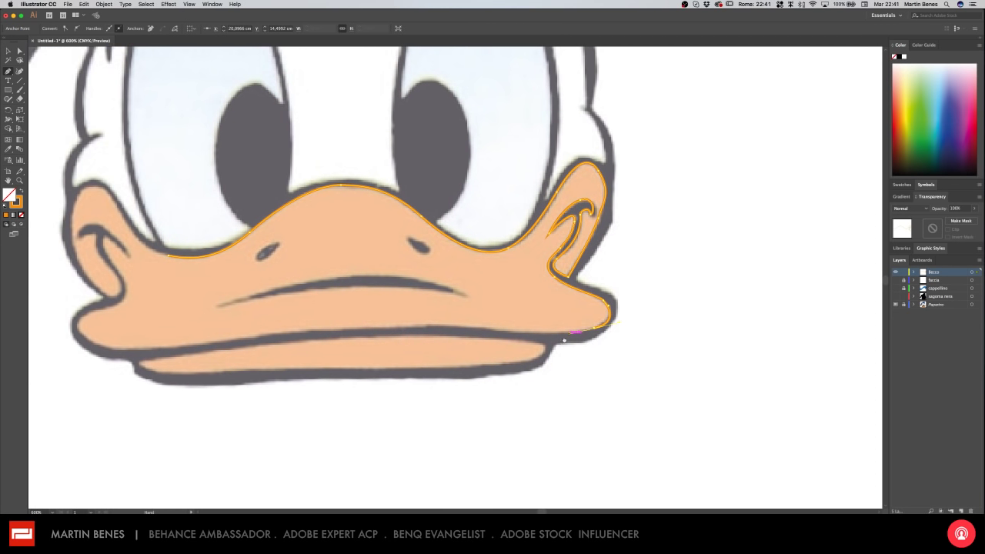
{"action": "mouse_move", "coordinate": [449, 326]}
{"action": "left_mouse_down"}
{"action": "mouse_move", "coordinate": [323, 331]}
{"action": "mouse_move", "coordinate": [640, 349]}
{"action": "left_mouse_up"}
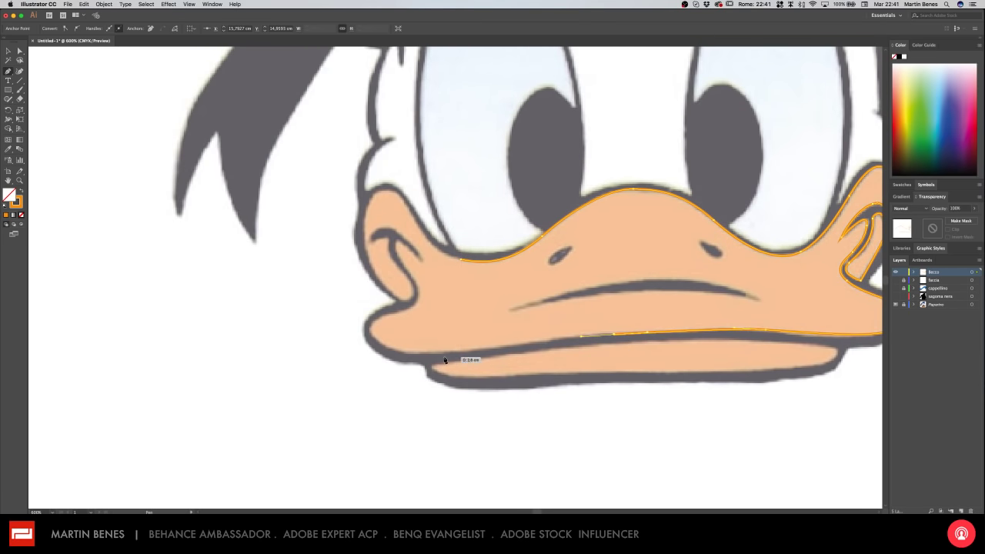
{"action": "left_click_drag", "start_coordinate": [462, 352], "coordinate": [410, 353]}
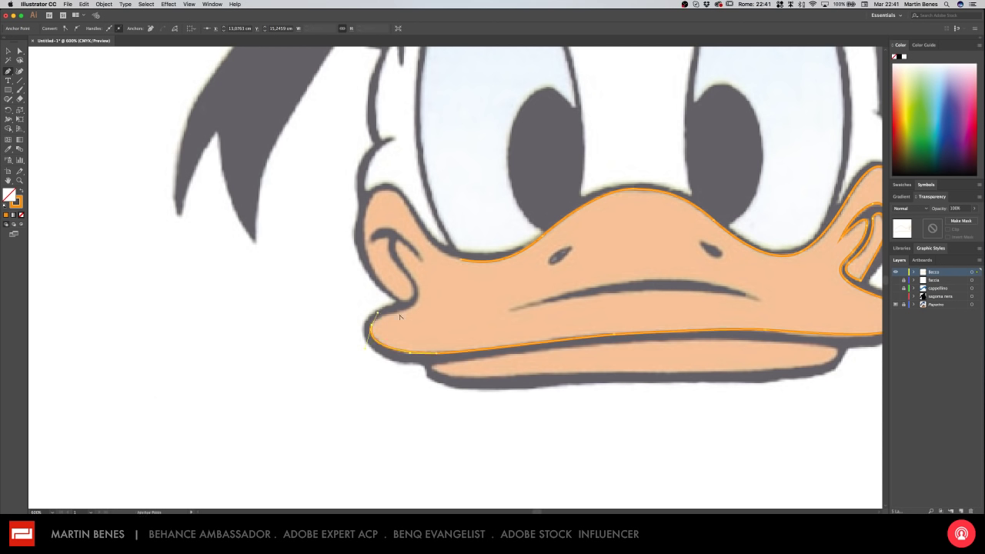
{"action": "mouse_move", "coordinate": [374, 313]}
{"action": "left_mouse_down"}
{"action": "mouse_move", "coordinate": [404, 316]}
{"action": "mouse_move", "coordinate": [413, 282]}
{"action": "left_mouse_up"}
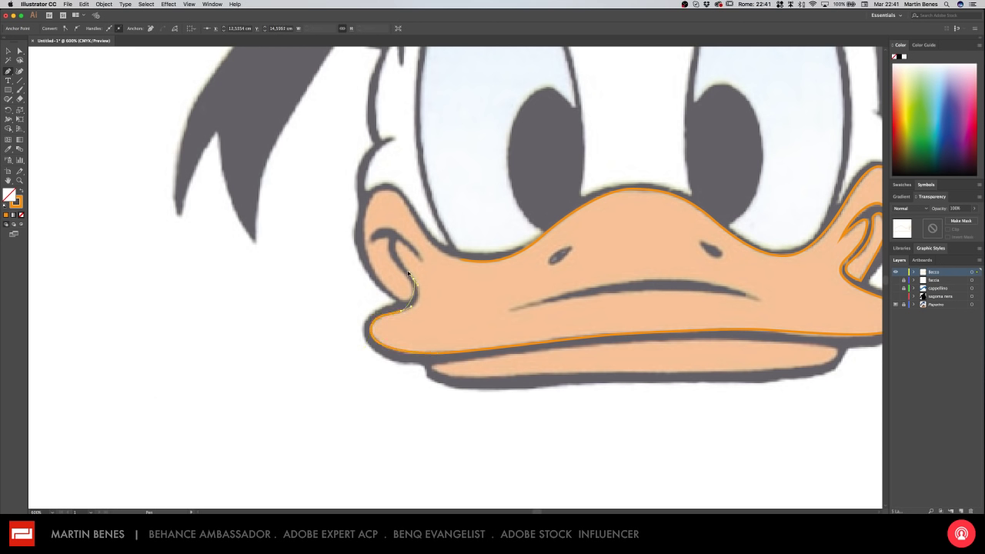
{"action": "left_click_drag", "start_coordinate": [419, 243], "coordinate": [398, 243]}
{"action": "left_click_drag", "start_coordinate": [375, 234], "coordinate": [369, 248]}
- Finish the curl with a sharp tip, close the path along the beak top, and fill it orange
{"action": "left_click", "coordinate": [386, 242]}
{"action": "left_click_drag", "start_coordinate": [407, 303], "coordinate": [388, 295]}
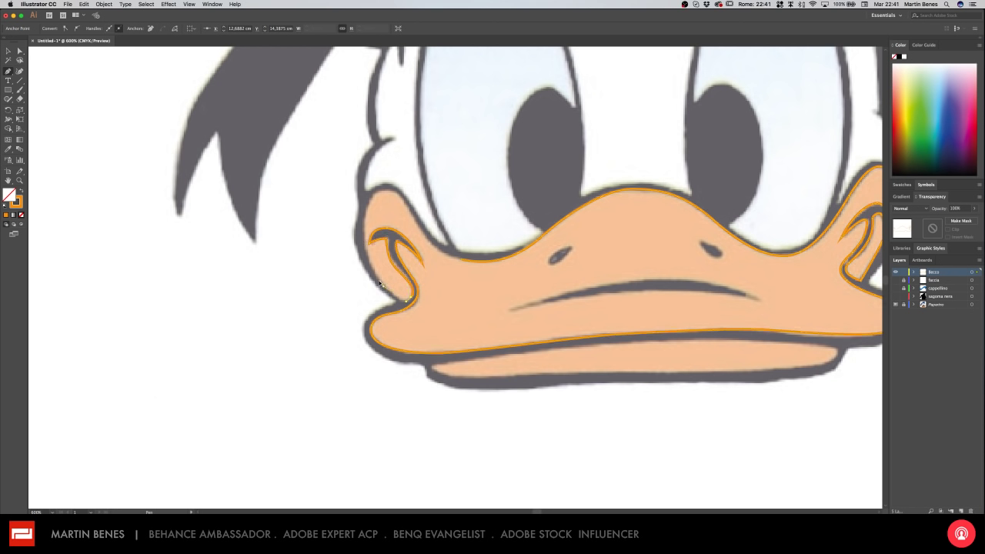
{"action": "left_click", "coordinate": [370, 198]}
{"action": "left_click", "coordinate": [374, 194]}
{"action": "left_click_drag", "start_coordinate": [460, 259], "coordinate": [493, 270]}
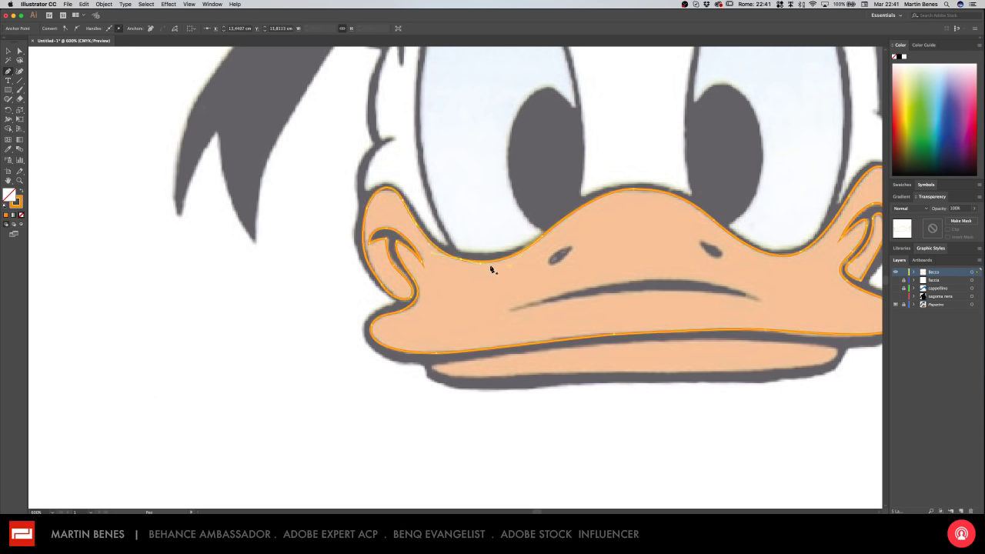
{"action": "left_click", "coordinate": [20, 190]}
- Revert to an orange stroke and draw a closed curved path around the lower beak
{"action": "scroll", "coordinate": [103, 204], "scroll_direction": "right", "scroll_amount": 2}
{"action": "scroll", "coordinate": [103, 205], "scroll_direction": "right", "scroll_amount": 3}
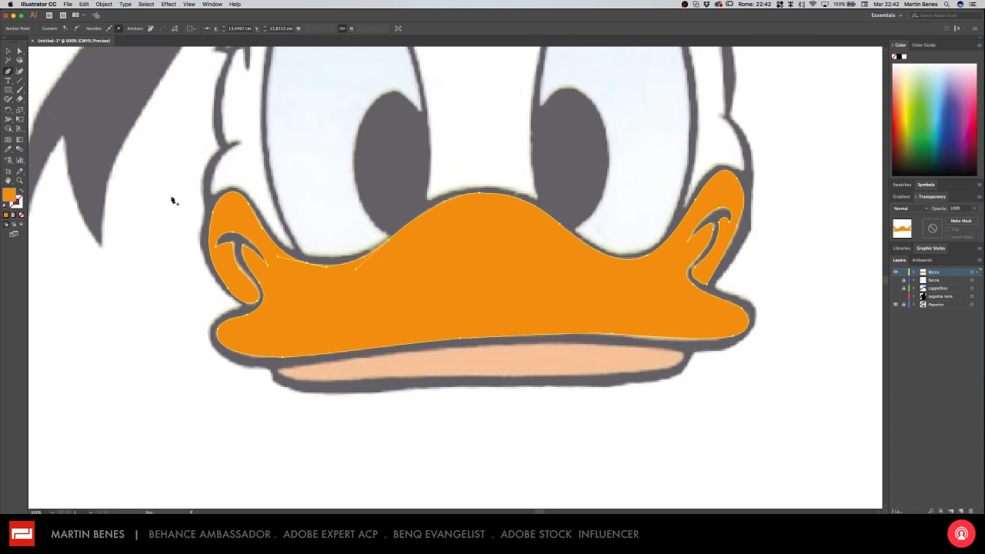
{"action": "left_click", "coordinate": [21, 190]}
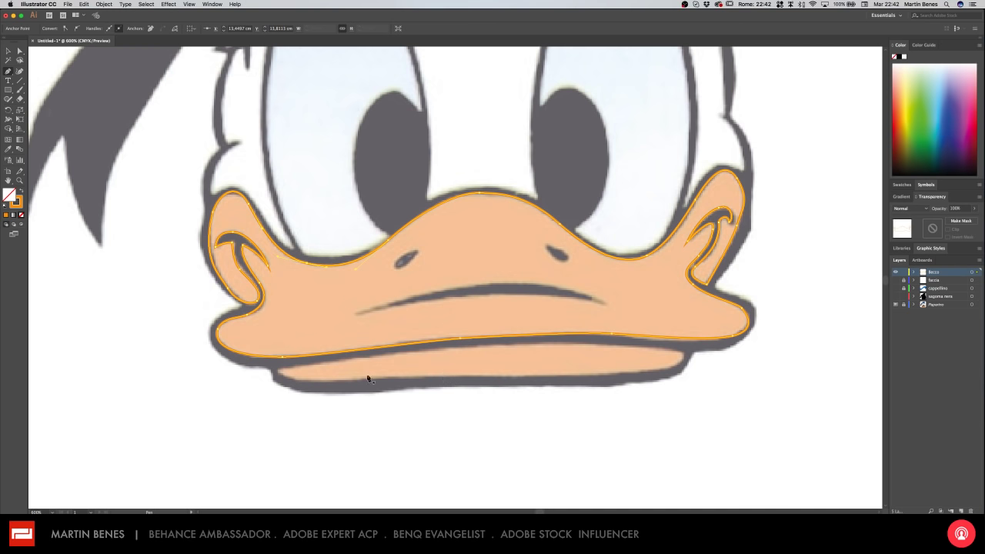
{"action": "left_click", "coordinate": [279, 369]}
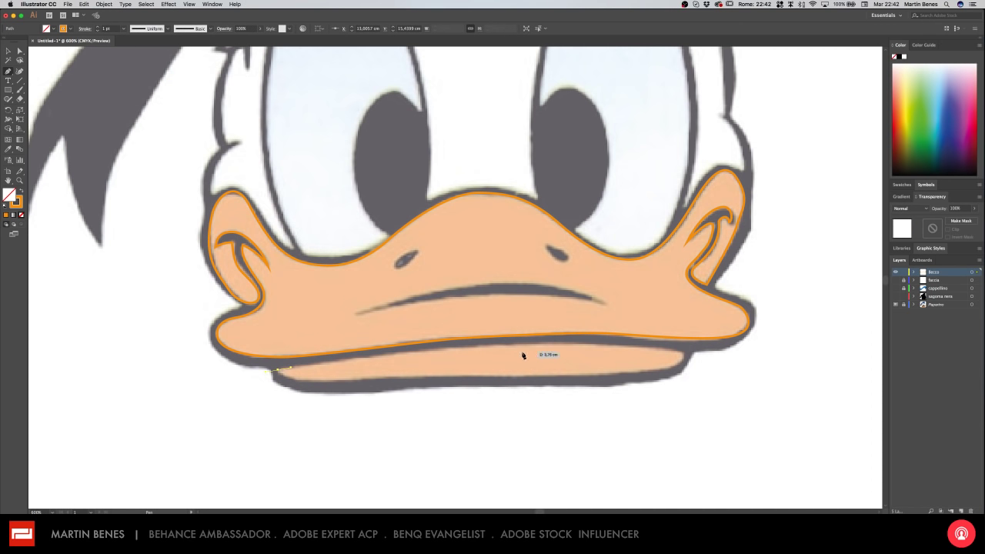
{"action": "mouse_move", "coordinate": [600, 346]}
{"action": "left_mouse_down"}
{"action": "mouse_move", "coordinate": [726, 352]}
{"action": "mouse_move", "coordinate": [625, 376]}
{"action": "left_mouse_up"}
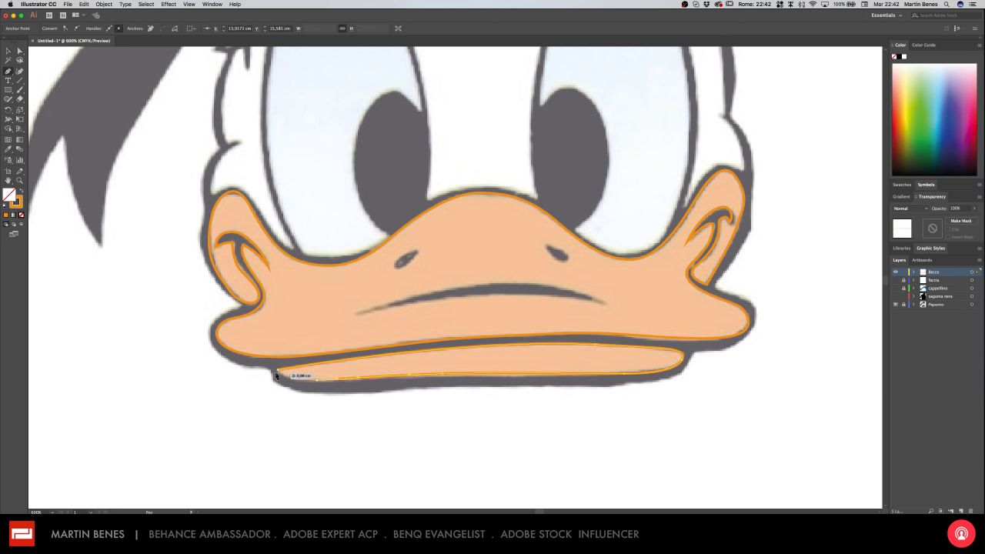
{"action": "left_click", "coordinate": [278, 369]}
{"action": "left_click_drag", "start_coordinate": [278, 370], "coordinate": [288, 366]}
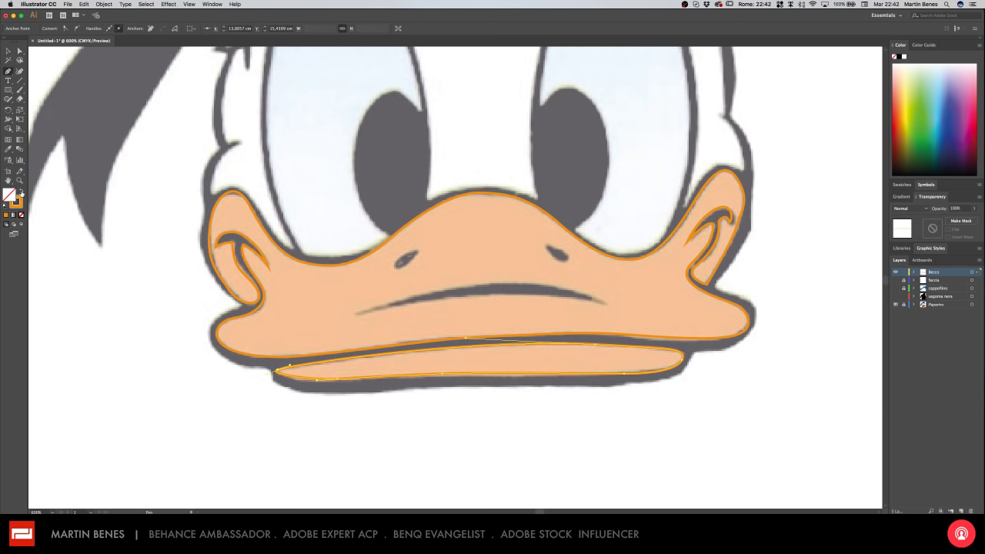
- Fill both beak shapes orange and send the lower beak behind the upper beak
{"action": "left_click", "coordinate": [22, 191]}
{"action": "left_click", "coordinate": [8, 51]}
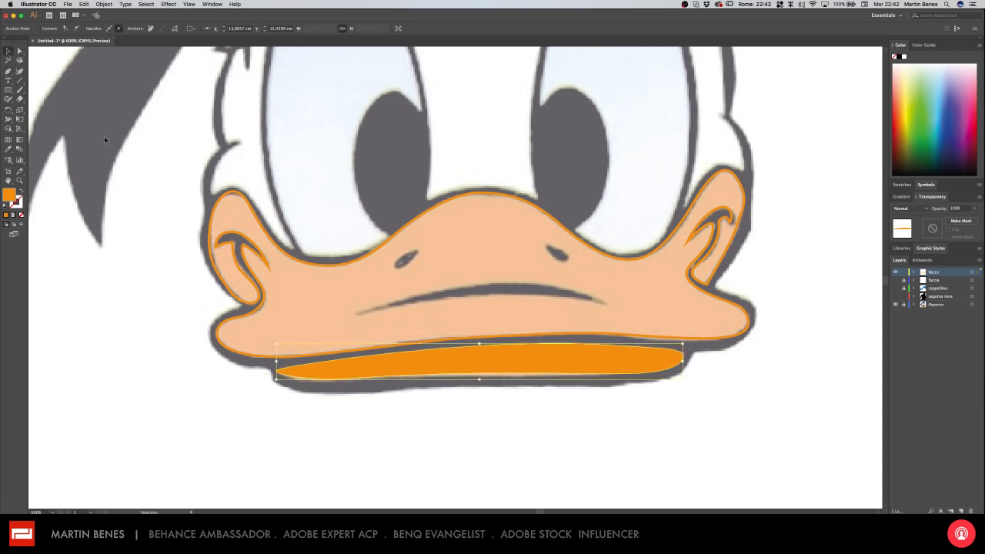
{"action": "key", "text": "ctrl+shift+bracketleft"}
{"action": "left_click", "coordinate": [272, 242]}
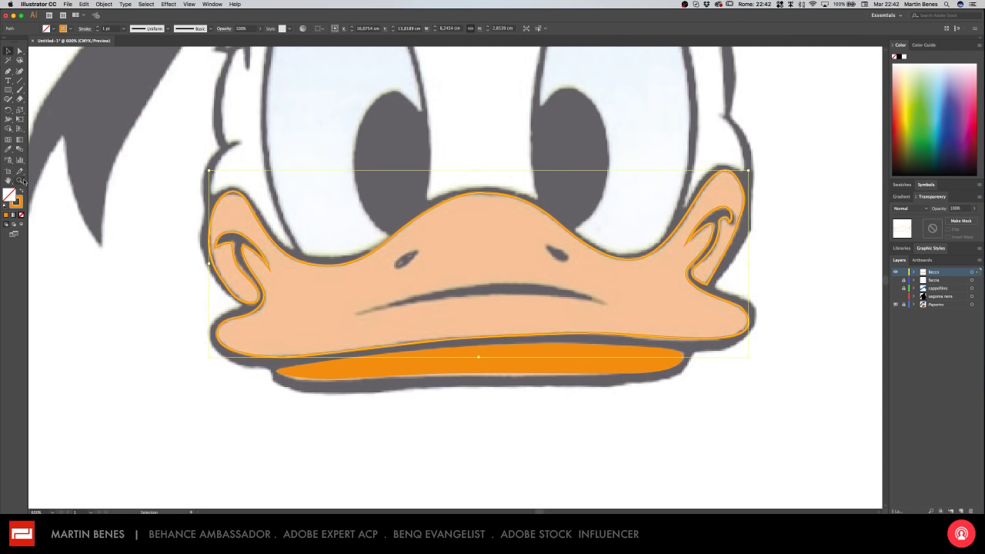
{"action": "left_click", "coordinate": [22, 192]}
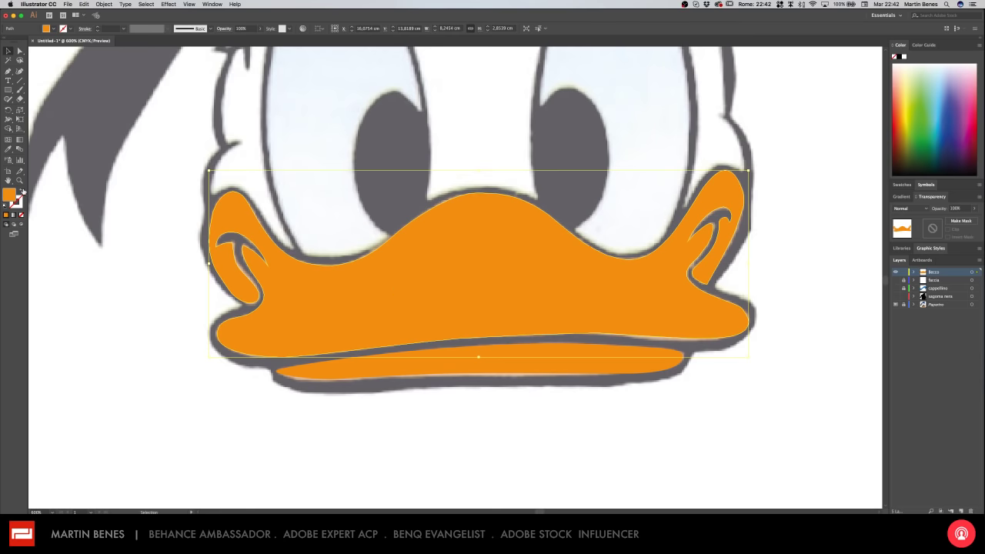
- Check both beak paths in the Layers panel, then hide the Becco layer
{"action": "left_click", "coordinate": [721, 387]}
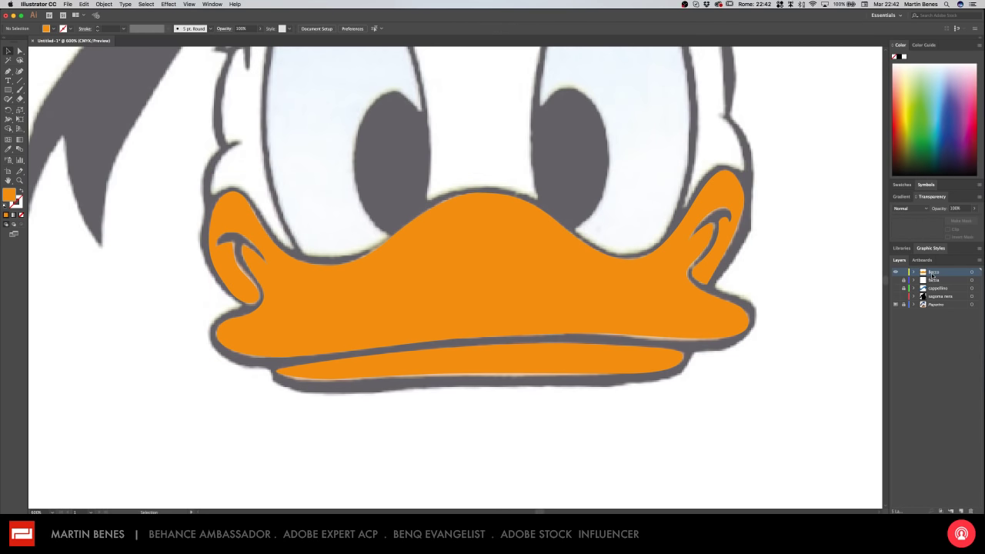
{"action": "left_click", "coordinate": [644, 358]}
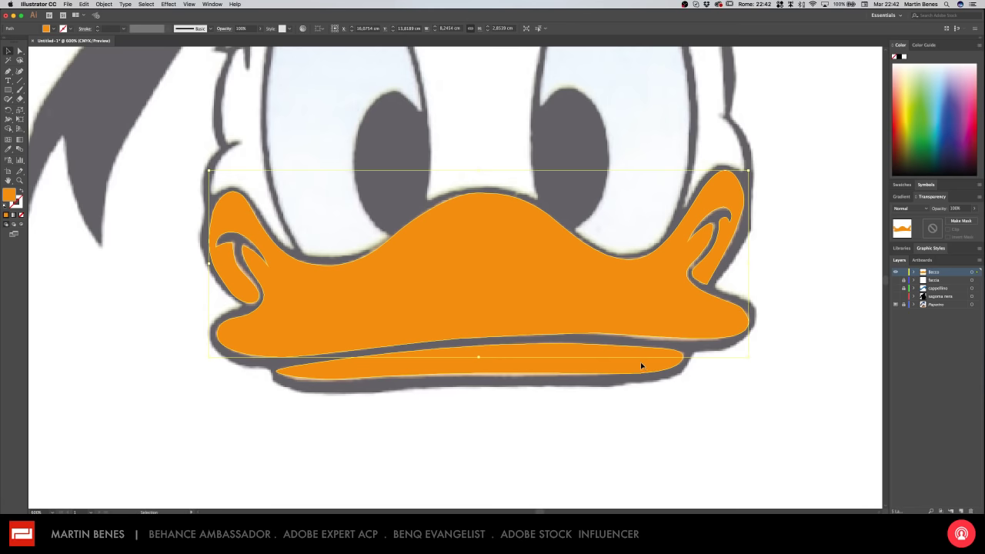
{"action": "left_click", "coordinate": [914, 273]}
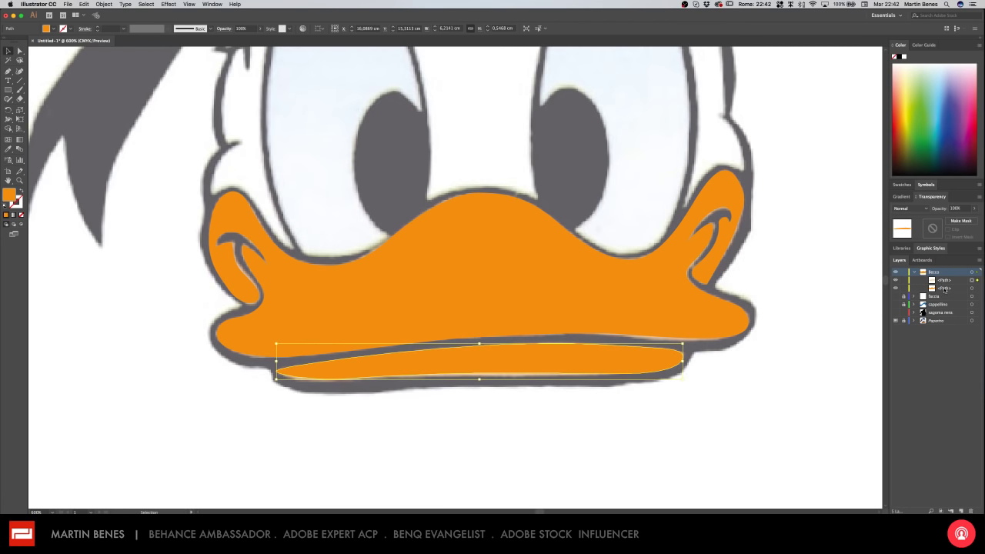
{"action": "left_click", "coordinate": [648, 314]}
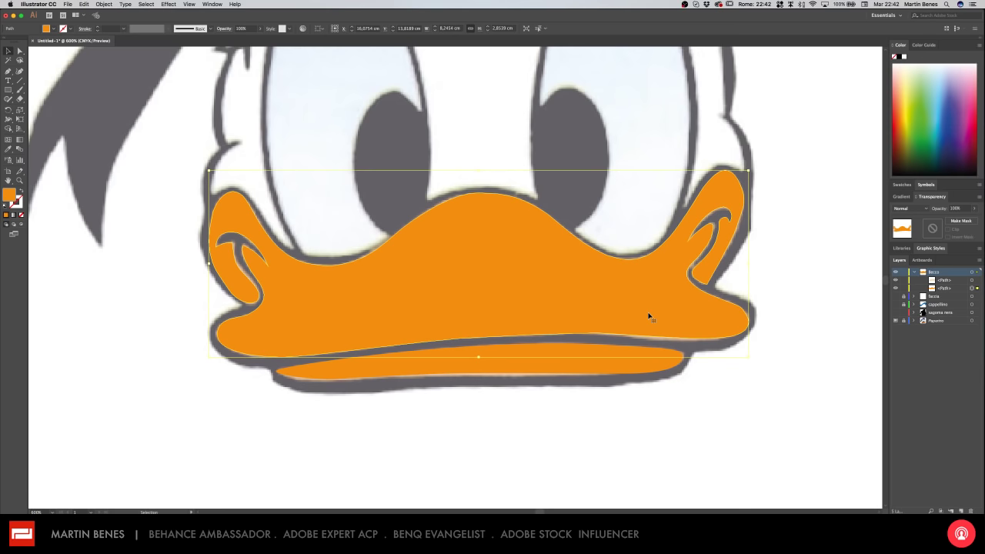
{"action": "left_click", "coordinate": [628, 373]}
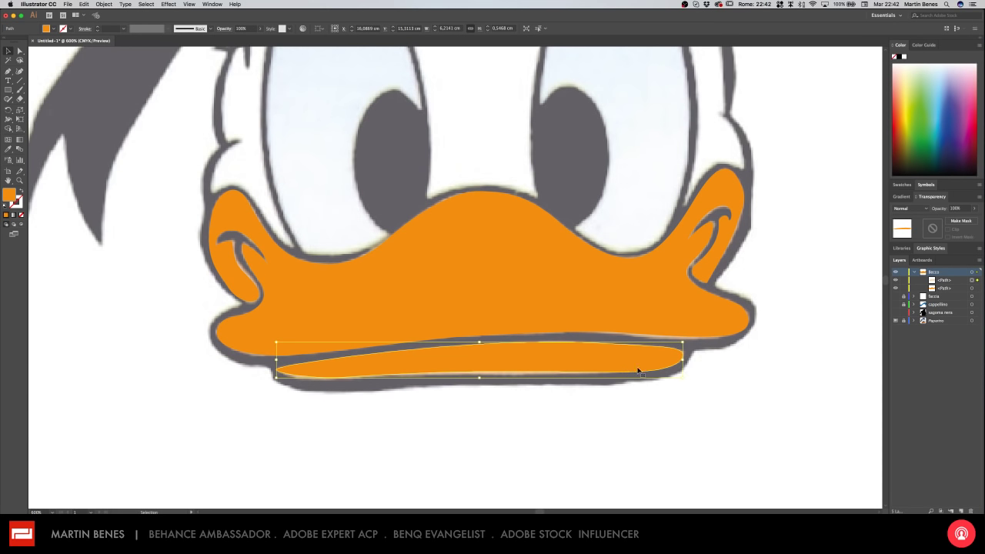
{"action": "left_click", "coordinate": [945, 280]}
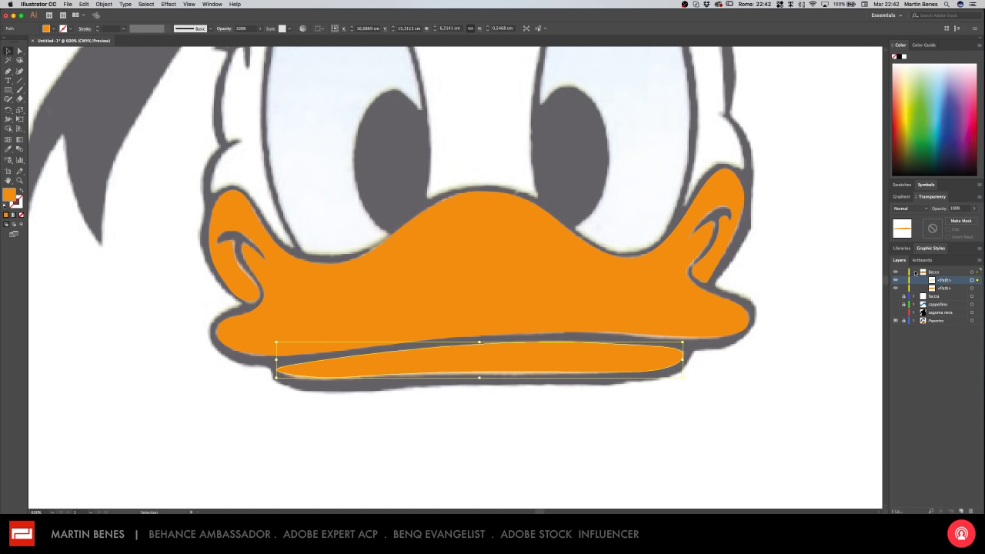
{"action": "left_click", "coordinate": [915, 271]}
{"action": "left_click", "coordinate": [895, 272]}
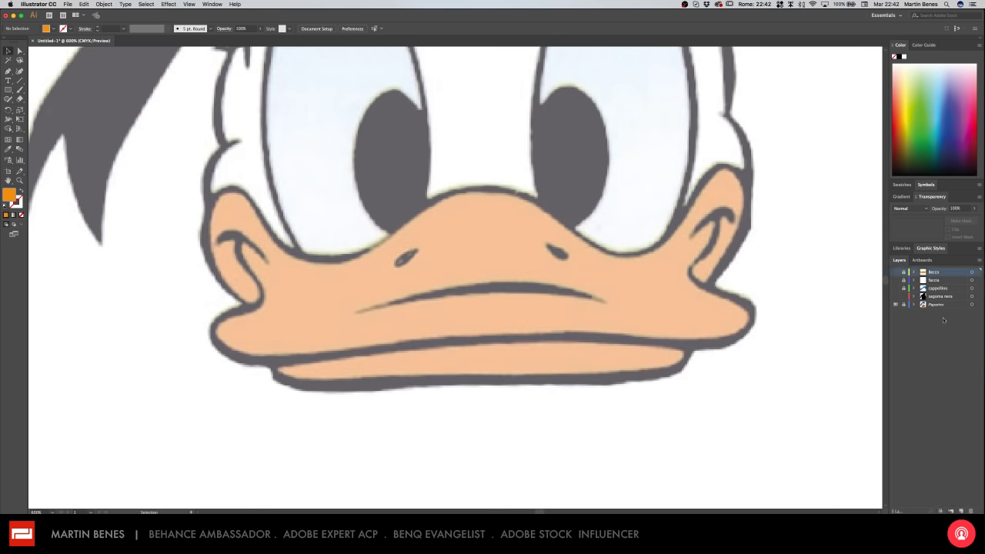
- Add a new top layer named naso
{"action": "left_click", "coordinate": [961, 511]}
{"action": "double_click", "coordinate": [934, 273]}
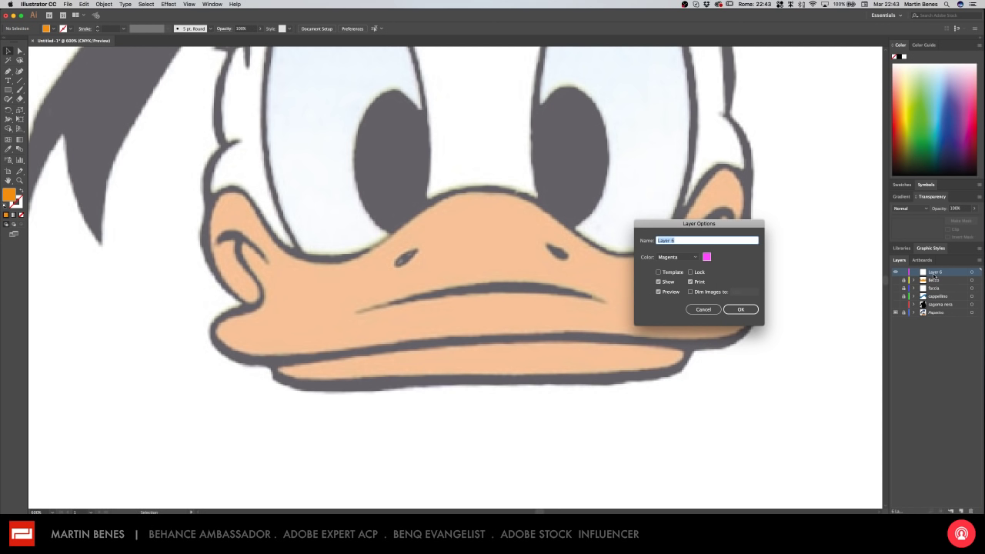
{"action": "type", "text": "naso"}
{"action": "key", "text": "BackSpace"}
{"action": "key", "text": "BackSpace"}
{"action": "key", "text": "BackSpace"}
{"action": "type", "text": "naso"}
{"action": "key", "text": "Return"}
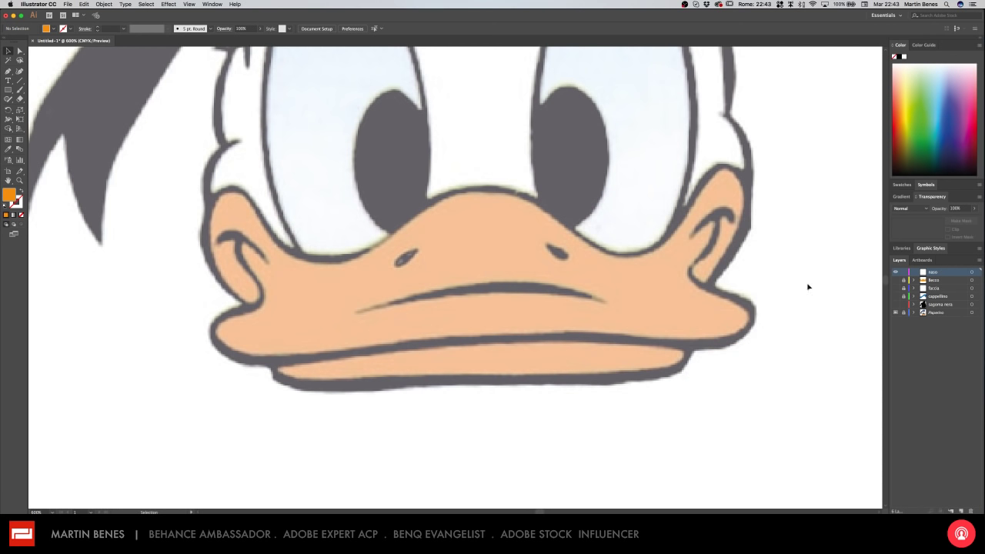
- Set the fill colour to black in the Color Picker
{"action": "double_click", "coordinate": [9, 196]}
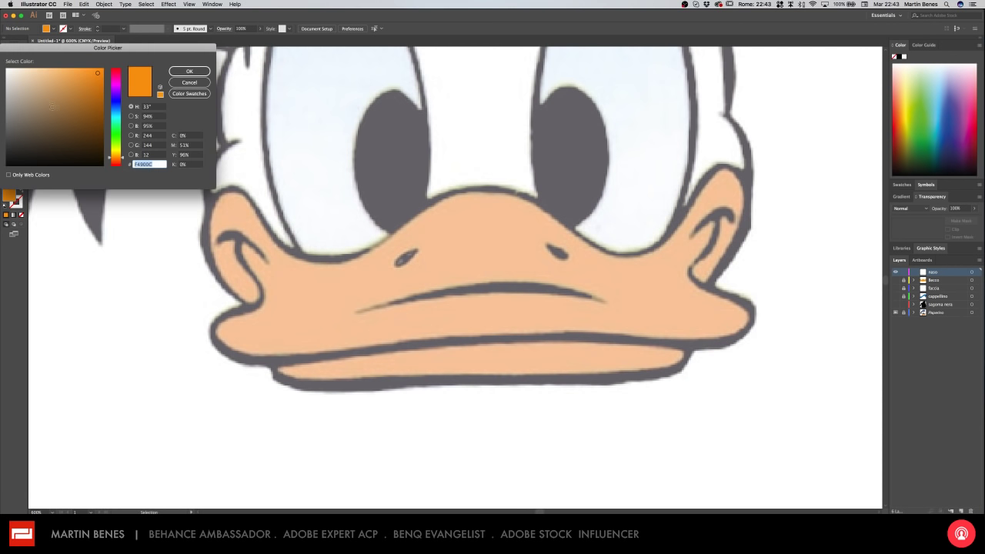
{"action": "left_click", "coordinate": [7, 164]}
{"action": "left_click", "coordinate": [206, 71]}
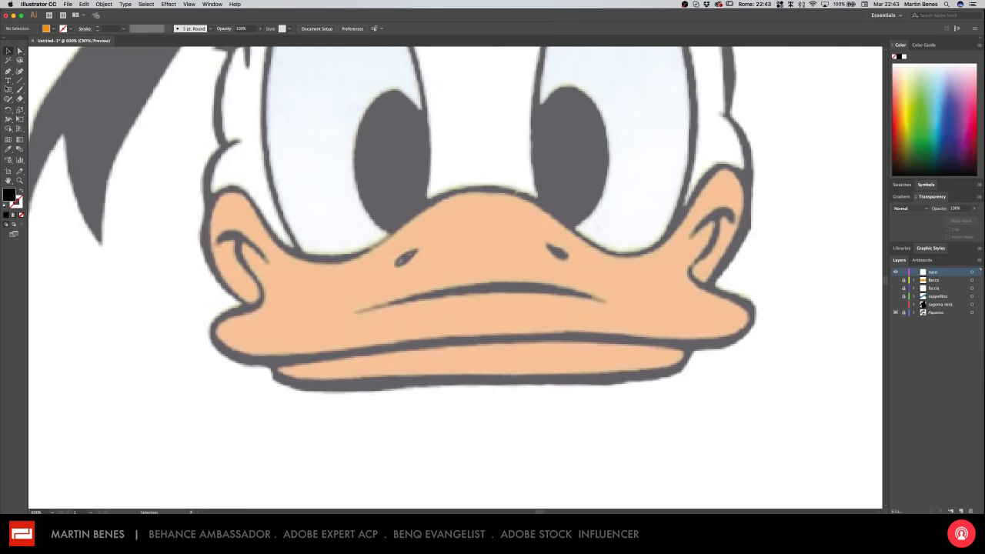
- Draw the left and right nostrils as black Pen shapes
{"action": "key", "text": "p"}
{"action": "left_click_drag", "start_coordinate": [405, 260], "coordinate": [414, 262]}
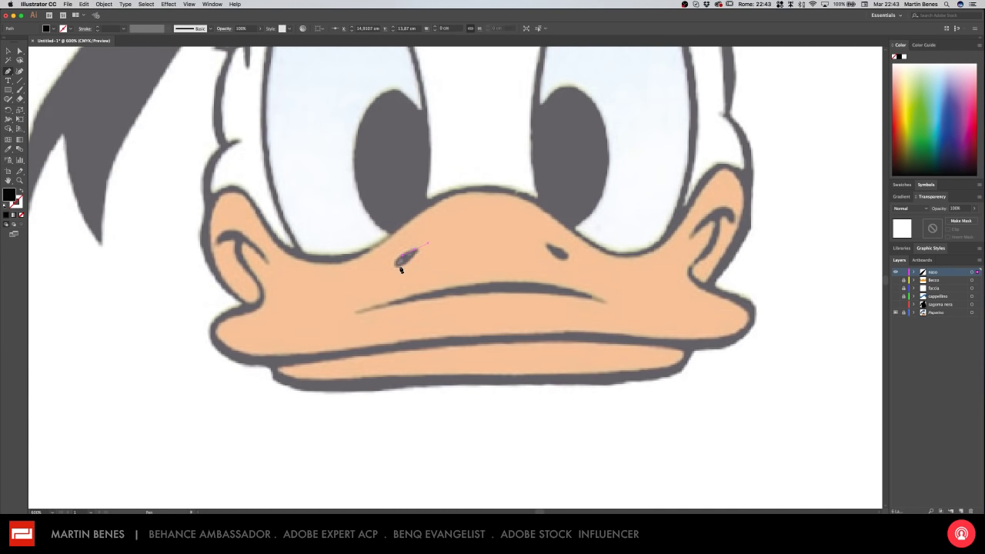
{"action": "left_click", "coordinate": [413, 266]}
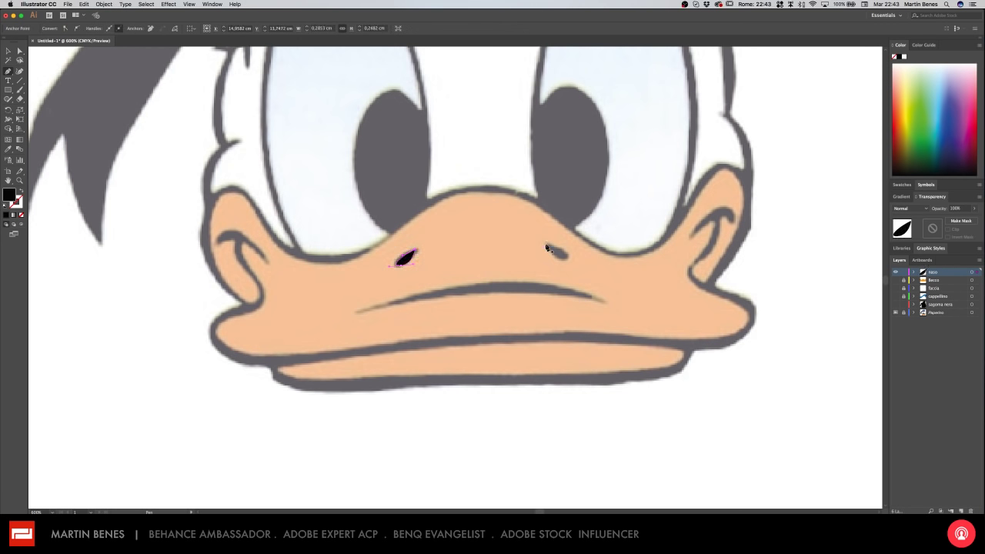
{"action": "mouse_move", "coordinate": [555, 252]}
{"action": "left_mouse_down"}
{"action": "mouse_move", "coordinate": [569, 257]}
{"action": "mouse_move", "coordinate": [540, 247]}
{"action": "left_mouse_up"}
- Draw the mouth crease as a thin black wedge, then hide the naso layer
{"action": "left_click_drag", "start_coordinate": [356, 311], "coordinate": [375, 307]}
{"action": "left_click_drag", "start_coordinate": [605, 303], "coordinate": [692, 354]}
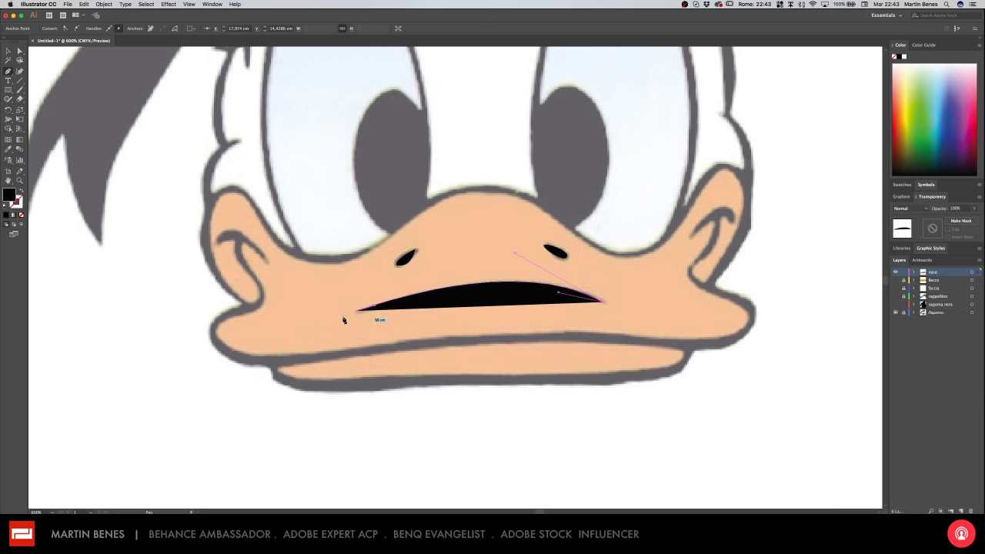
{"action": "left_click_drag", "start_coordinate": [356, 312], "coordinate": [336, 316]}
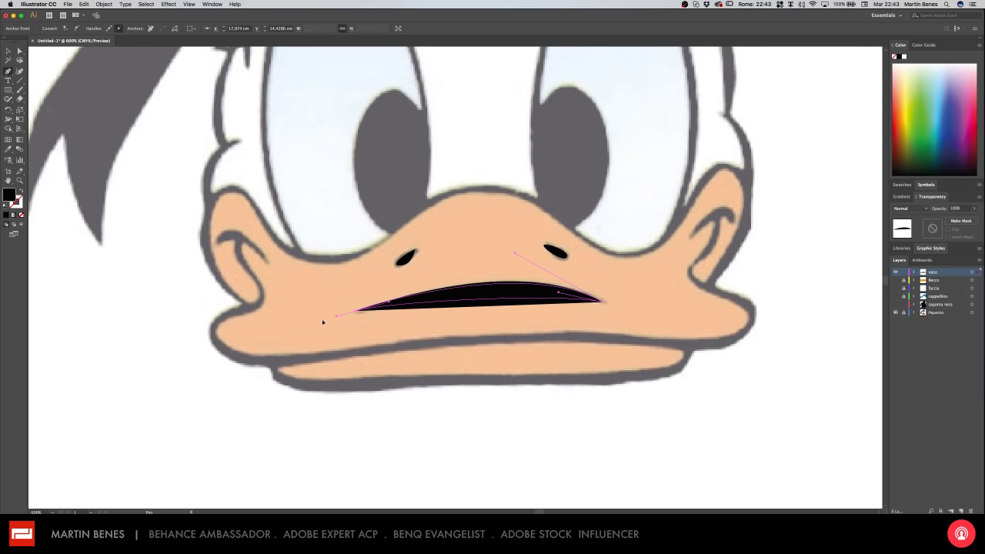
{"action": "left_click", "coordinate": [8, 51]}
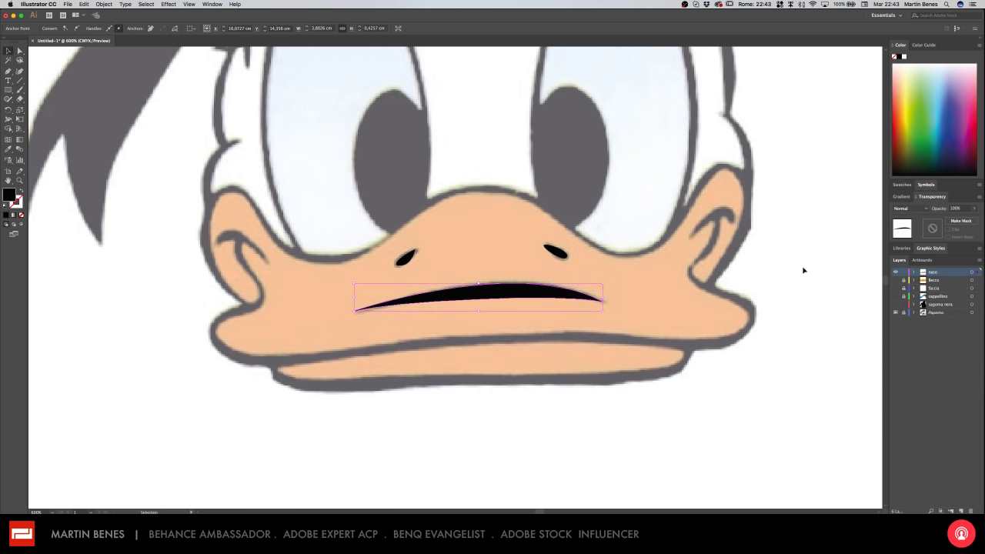
{"action": "scroll", "coordinate": [803, 270], "scroll_direction": "up", "scroll_amount": 5}
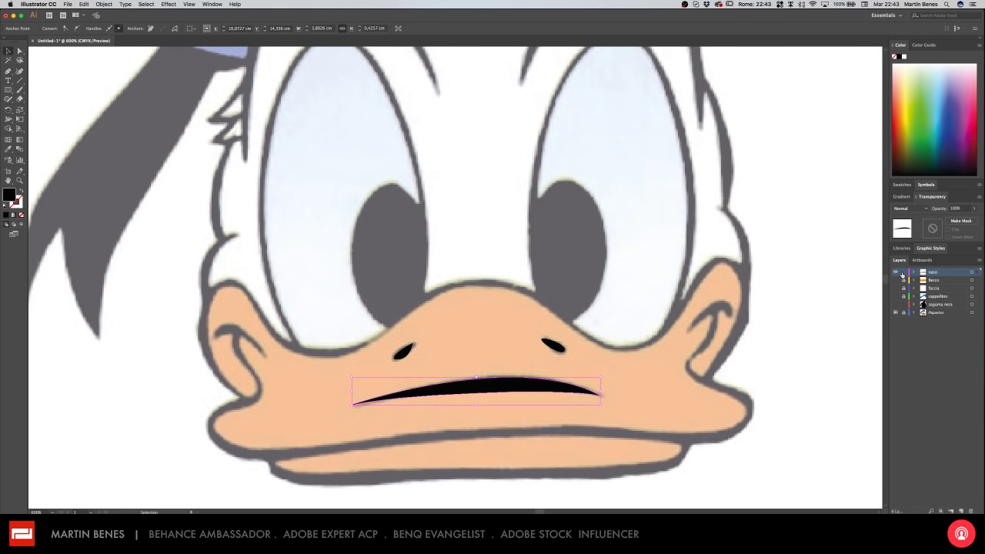
{"action": "left_click", "coordinate": [897, 271]}
- Add a new top layer named occhi
{"action": "left_click", "coordinate": [960, 511]}
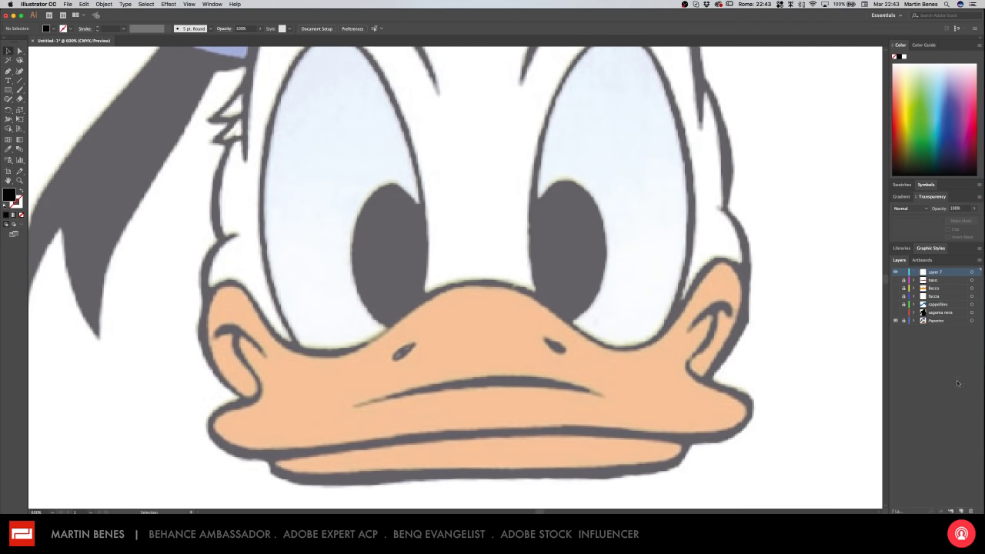
{"action": "double_click", "coordinate": [935, 271]}
{"action": "type", "text": "oc"}
{"action": "type", "text": "chi"}
{"action": "key", "text": "Return"}
- With the Pen tool active, set the fill colour to white FFFFFF
{"action": "left_click_drag", "start_coordinate": [626, 140], "coordinate": [627, 183]}
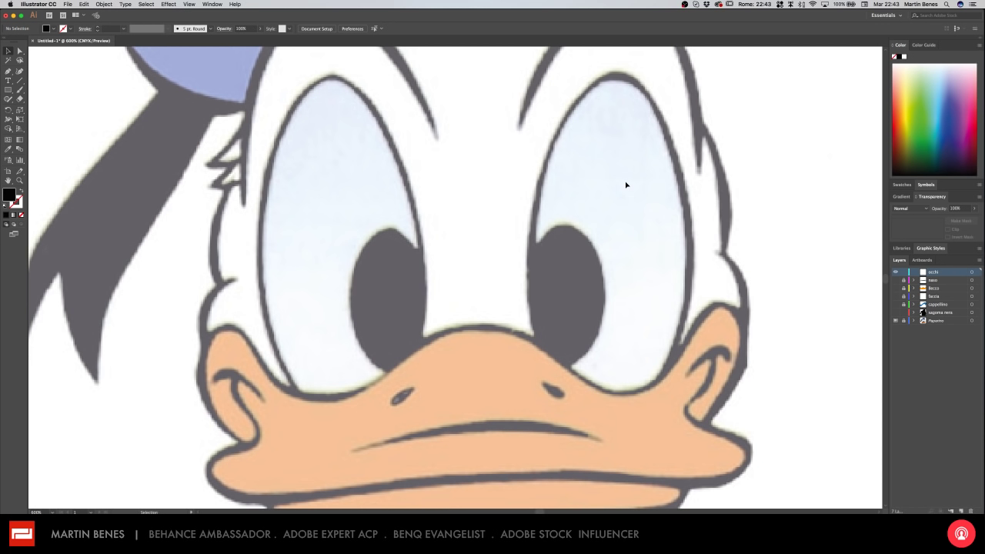
{"action": "left_click", "coordinate": [8, 72]}
{"action": "double_click", "coordinate": [9, 194]}
{"action": "left_click_drag", "start_coordinate": [45, 83], "coordinate": [6, 69]}
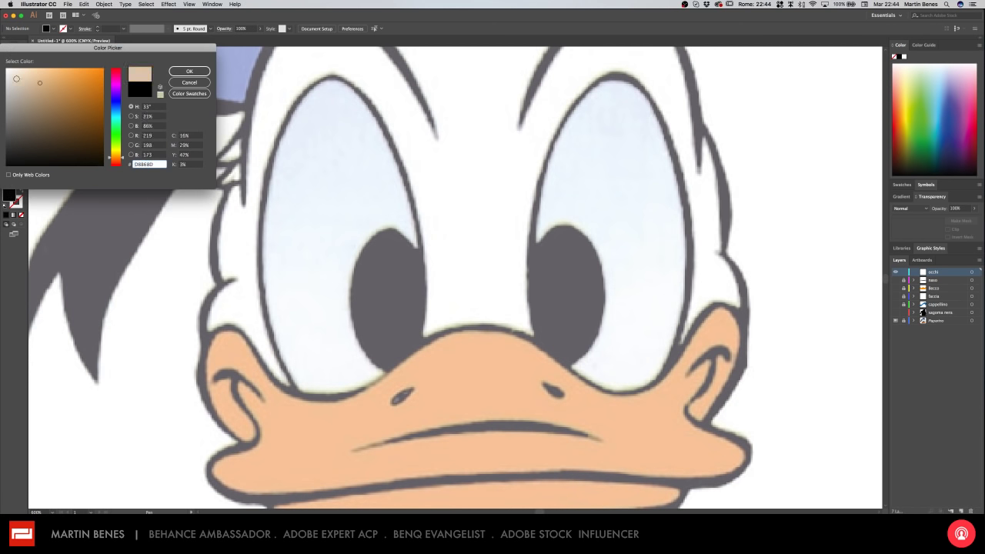
{"action": "left_click", "coordinate": [188, 71]}
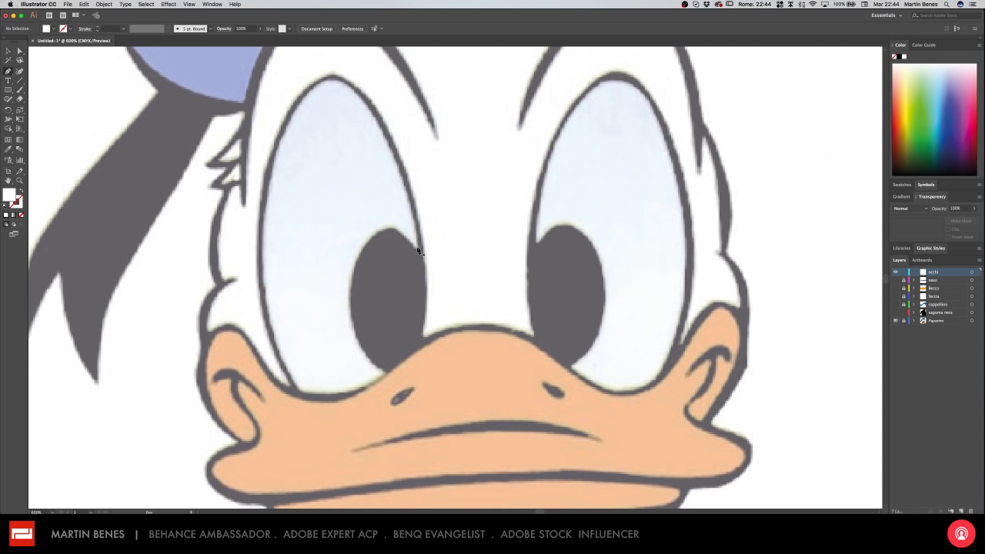
- Pen-trace a curved closed path around the left eye and pupil edge, then fill it white
{"action": "left_click_drag", "start_coordinate": [418, 250], "coordinate": [420, 271]}
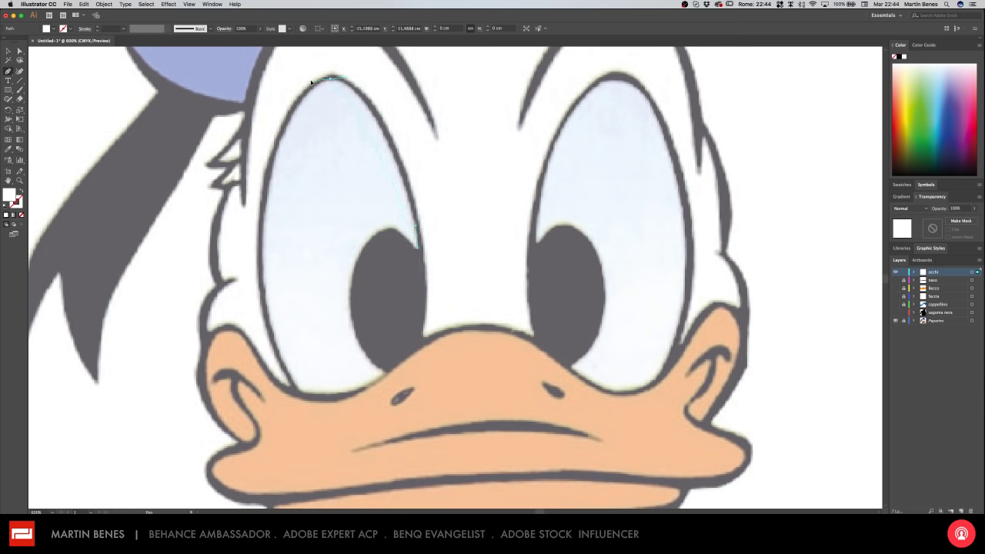
{"action": "mouse_move", "coordinate": [330, 78]}
{"action": "left_mouse_down"}
{"action": "mouse_move", "coordinate": [278, 77]}
{"action": "mouse_move", "coordinate": [301, 78]}
{"action": "left_mouse_up"}
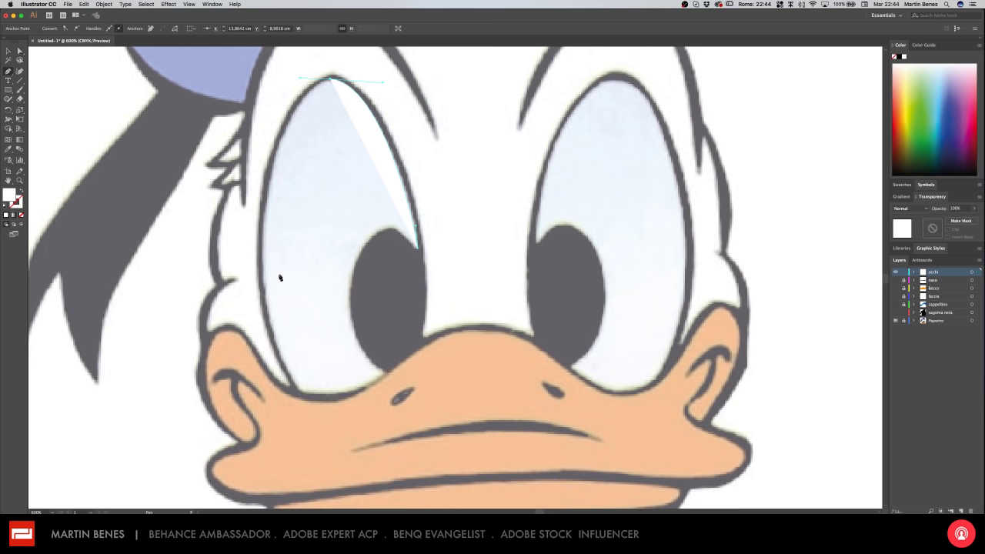
{"action": "left_click_drag", "start_coordinate": [260, 274], "coordinate": [263, 375]}
{"action": "left_click", "coordinate": [300, 394]}
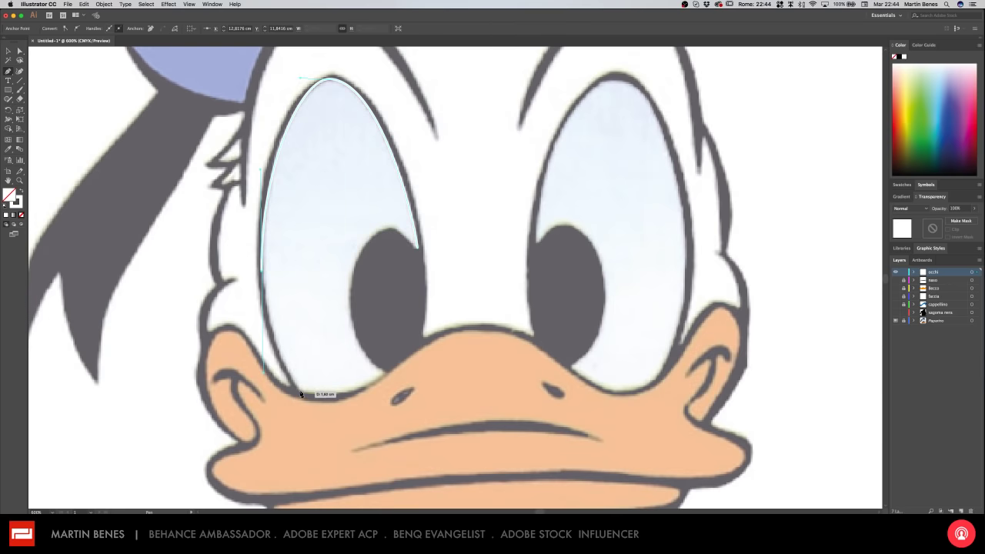
{"action": "left_click_drag", "start_coordinate": [300, 394], "coordinate": [314, 394]}
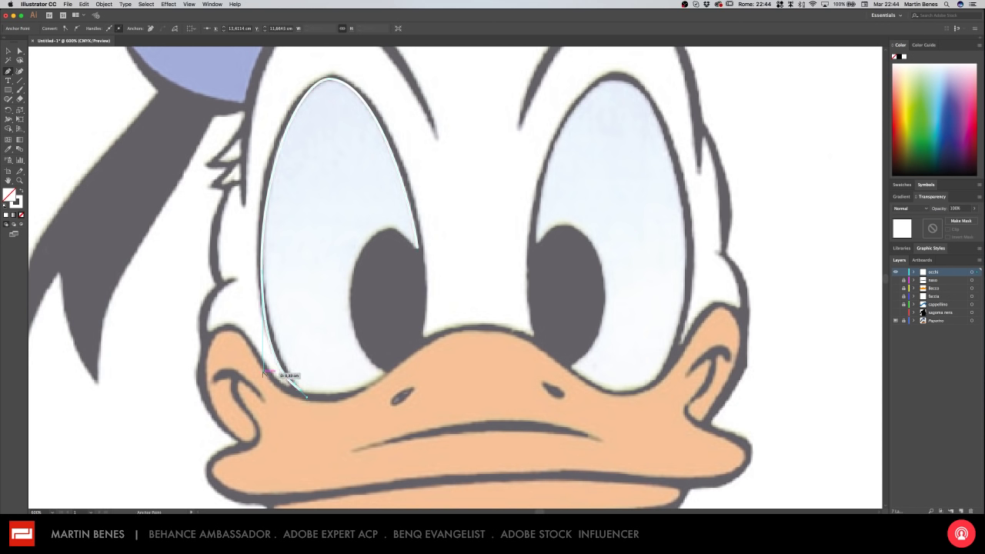
{"action": "mouse_move", "coordinate": [385, 396]}
{"action": "left_mouse_down"}
{"action": "mouse_move", "coordinate": [366, 389]}
{"action": "mouse_move", "coordinate": [379, 241]}
{"action": "left_mouse_up"}
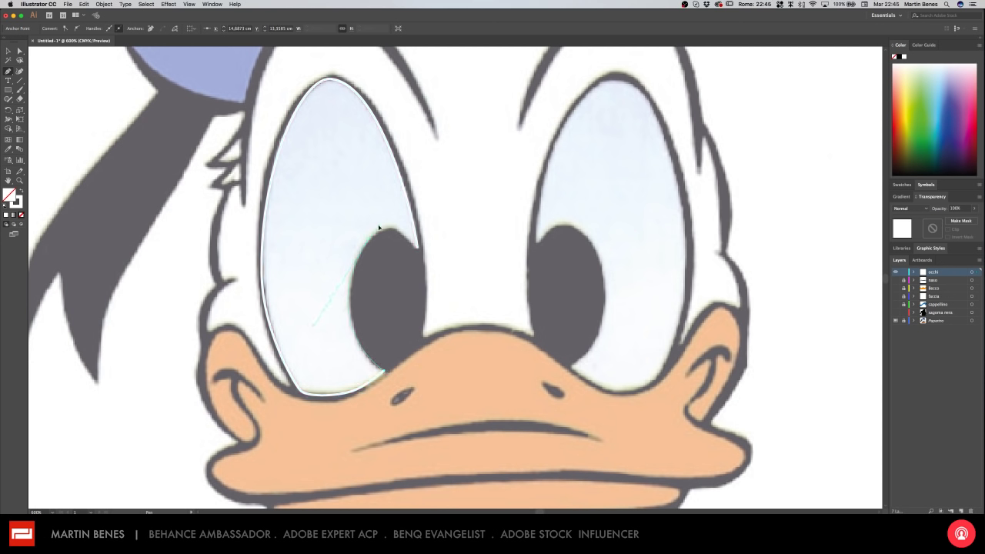
{"action": "left_click_drag", "start_coordinate": [383, 227], "coordinate": [418, 237]}
{"action": "left_click", "coordinate": [417, 248]}
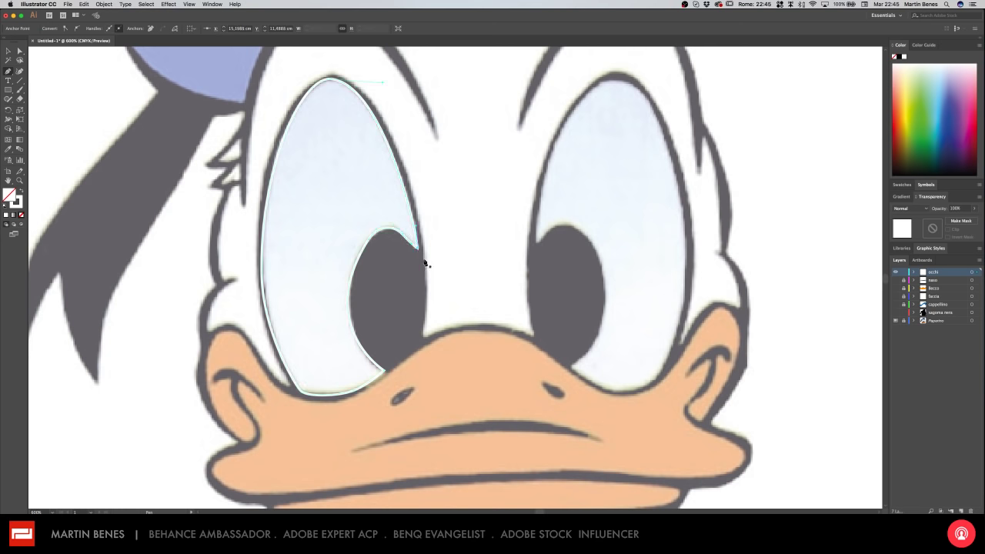
{"action": "left_click", "coordinate": [21, 191]}
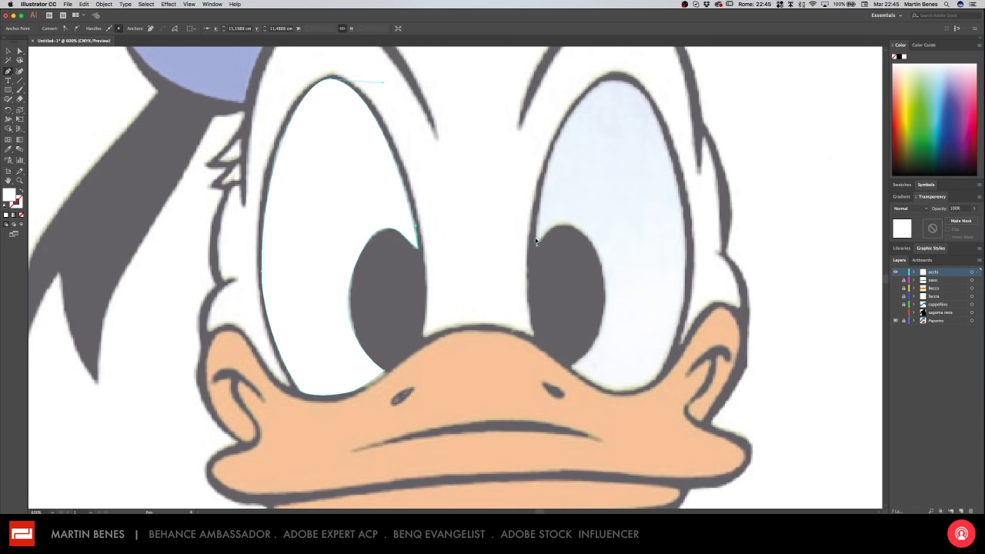
- Trace the right eye's outer edge with anchors from its top, down the right side, to the bottom
{"action": "left_click_drag", "start_coordinate": [536, 242], "coordinate": [536, 225]}
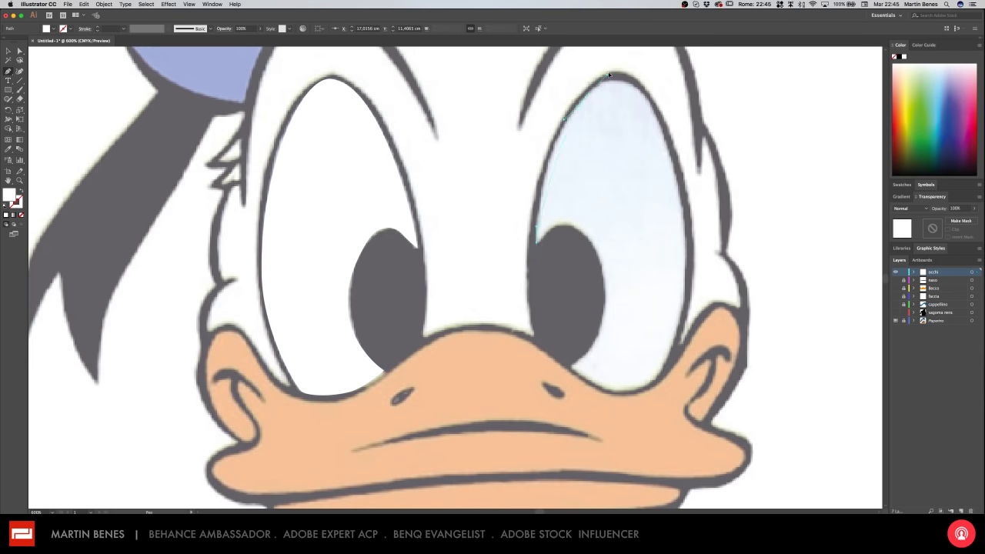
{"action": "scroll", "coordinate": [623, 57], "scroll_direction": "up", "scroll_amount": 2}
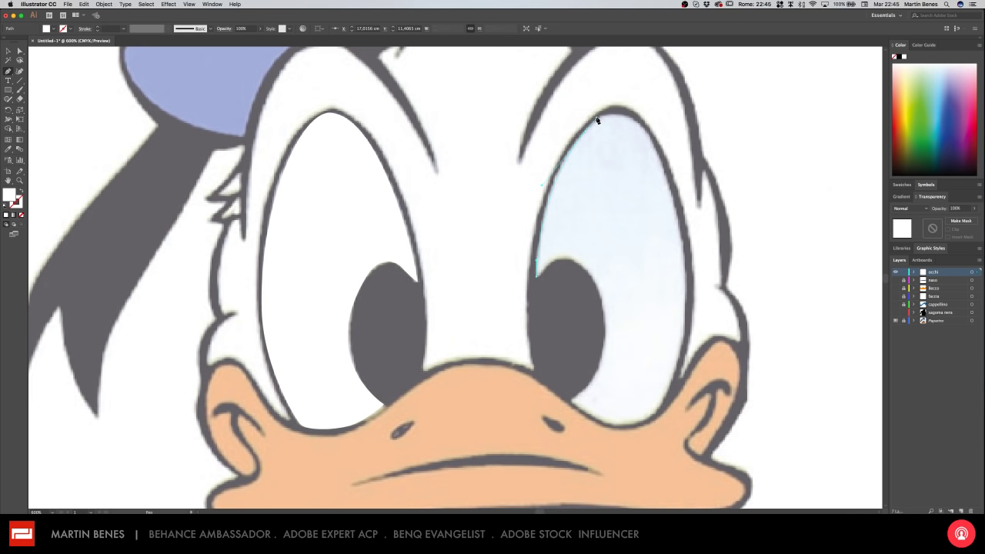
{"action": "left_click", "coordinate": [645, 132]}
{"action": "left_click", "coordinate": [663, 163]}
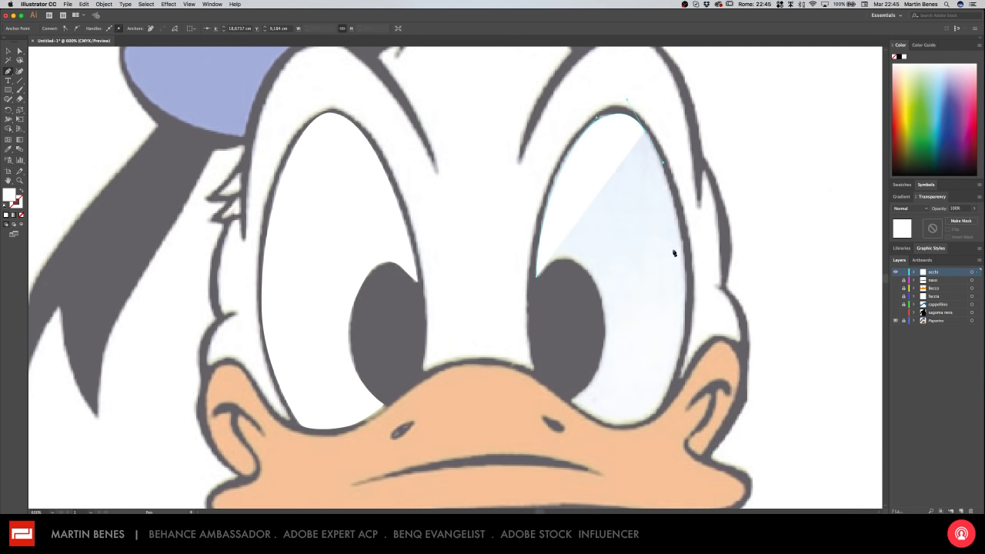
{"action": "left_click", "coordinate": [683, 233]}
{"action": "left_click", "coordinate": [685, 264]}
{"action": "left_click", "coordinate": [688, 297]}
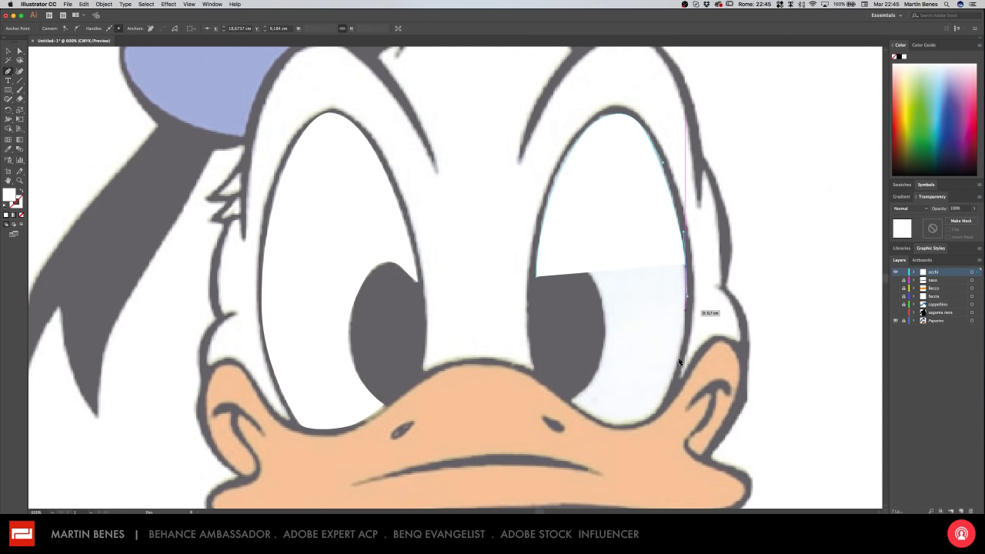
{"action": "left_click", "coordinate": [680, 361]}
{"action": "left_click", "coordinate": [655, 423]}
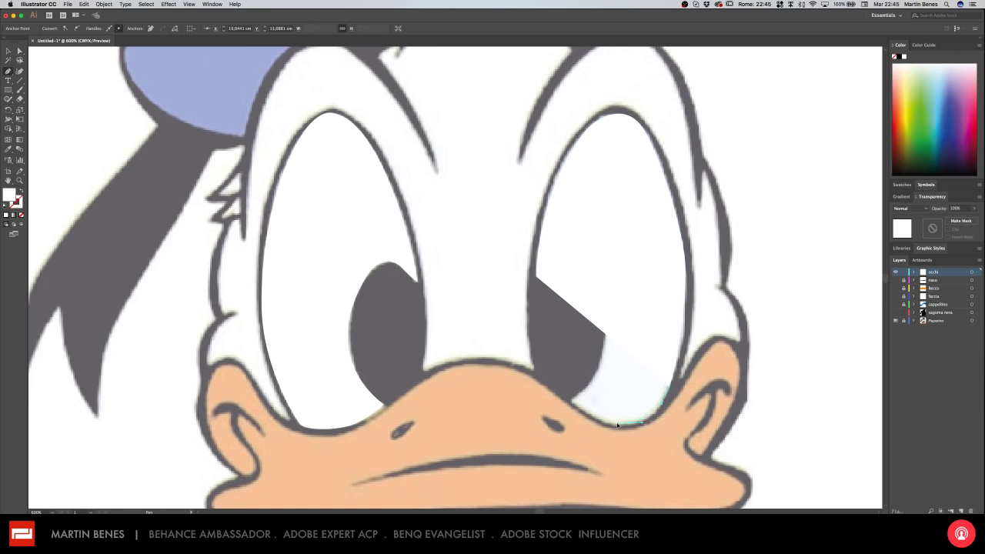
{"action": "left_click", "coordinate": [572, 401]}
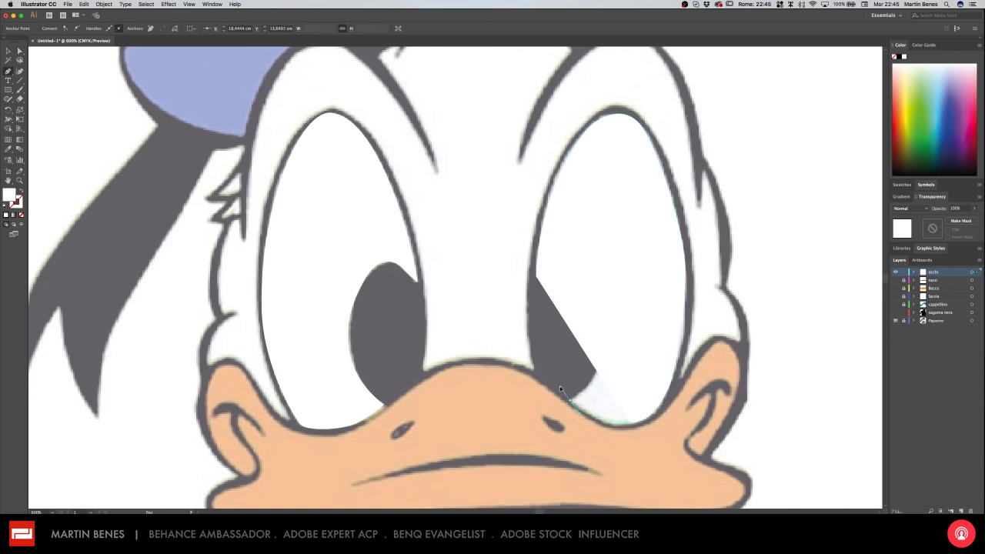
{"action": "left_click", "coordinate": [536, 276]}
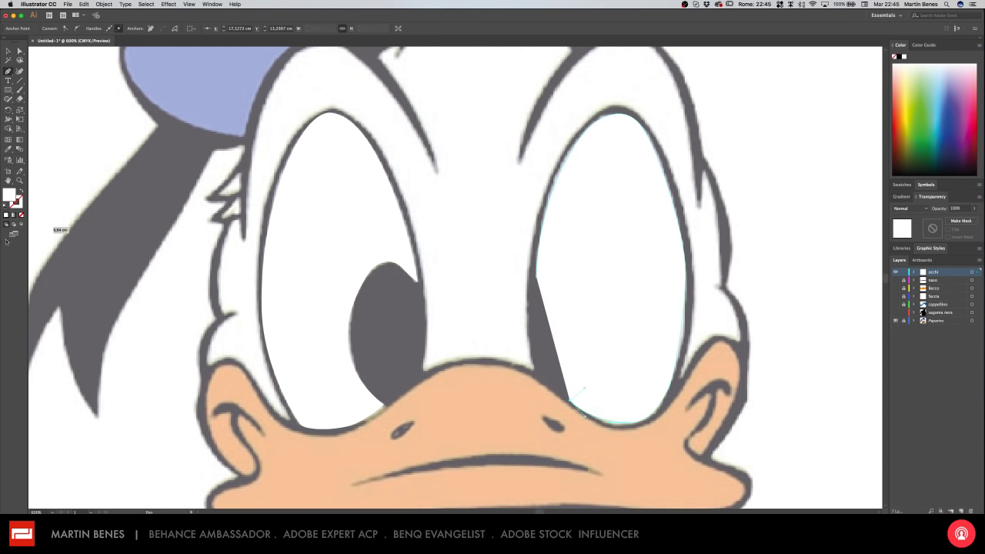
{"action": "left_click", "coordinate": [21, 190]}
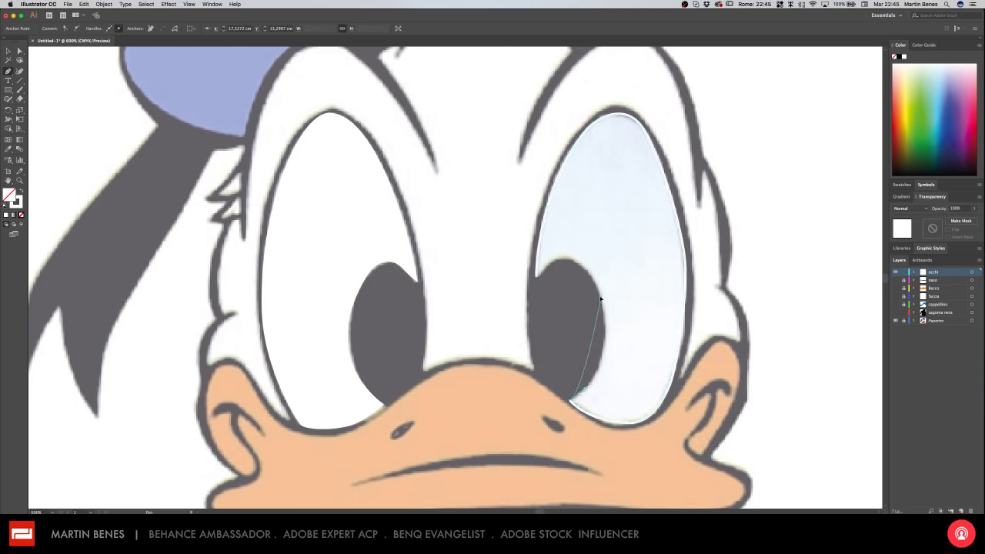
- Curve the right eye path around the pupil, fill it white, and zoom out to the whole head
{"action": "left_click_drag", "start_coordinate": [602, 298], "coordinate": [585, 237]}
{"action": "left_click_drag", "start_coordinate": [536, 278], "coordinate": [524, 292]}
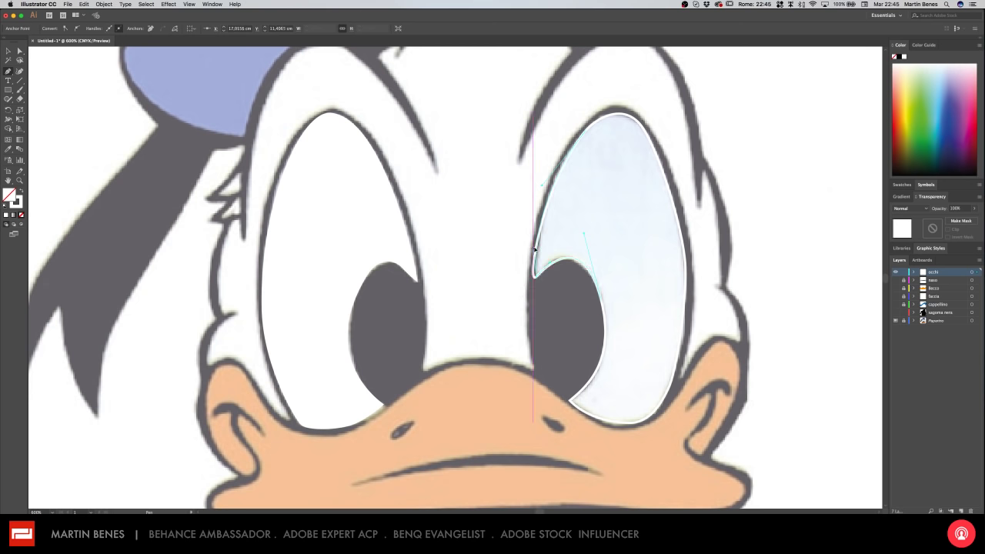
{"action": "left_click", "coordinate": [535, 252]}
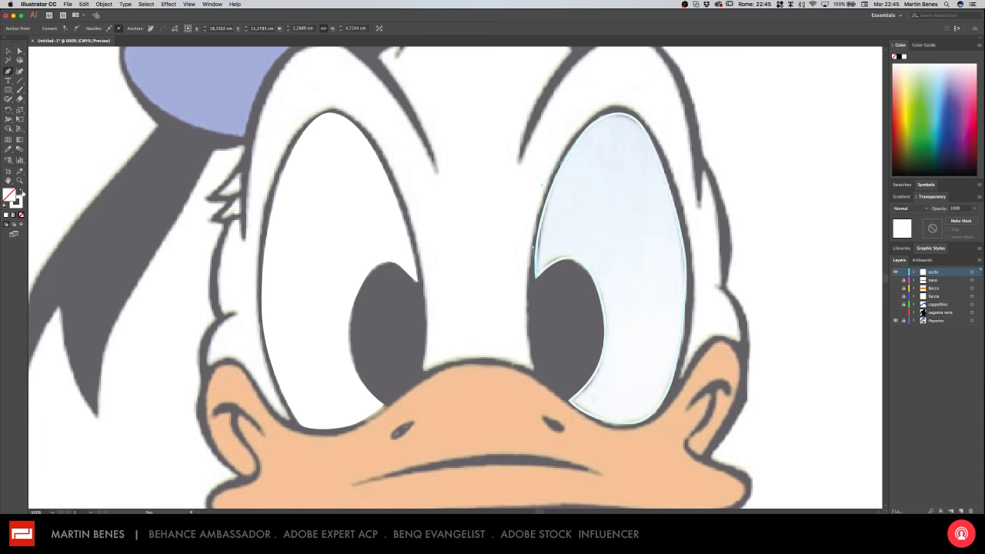
{"action": "left_click", "coordinate": [21, 191]}
{"action": "left_click", "coordinate": [8, 51]}
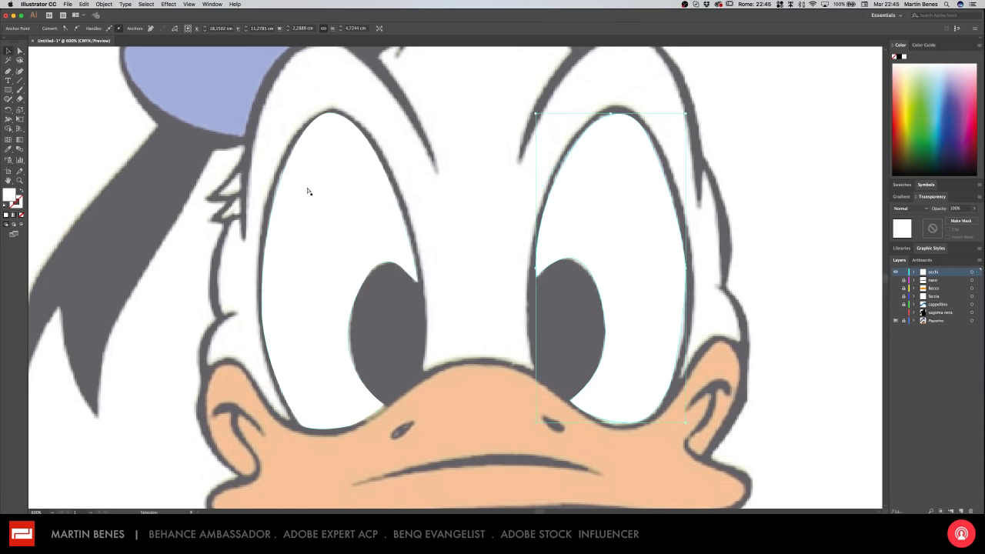
{"action": "key", "text": "ctrl+minus"}
{"action": "key", "text": "ctrl+minus"}
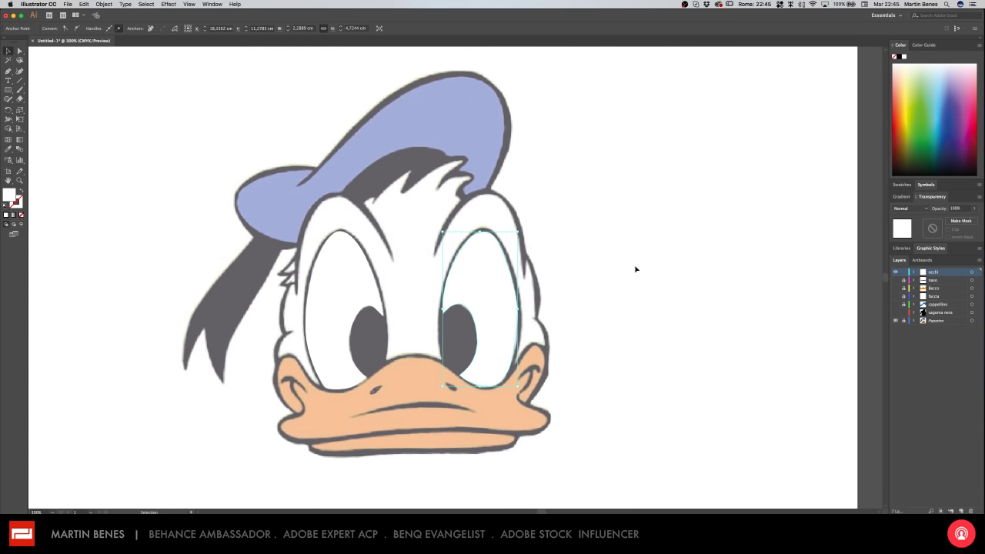
- In the Layers panel, hide occhi and unlock both becco and naso
{"action": "left_click", "coordinate": [895, 272]}
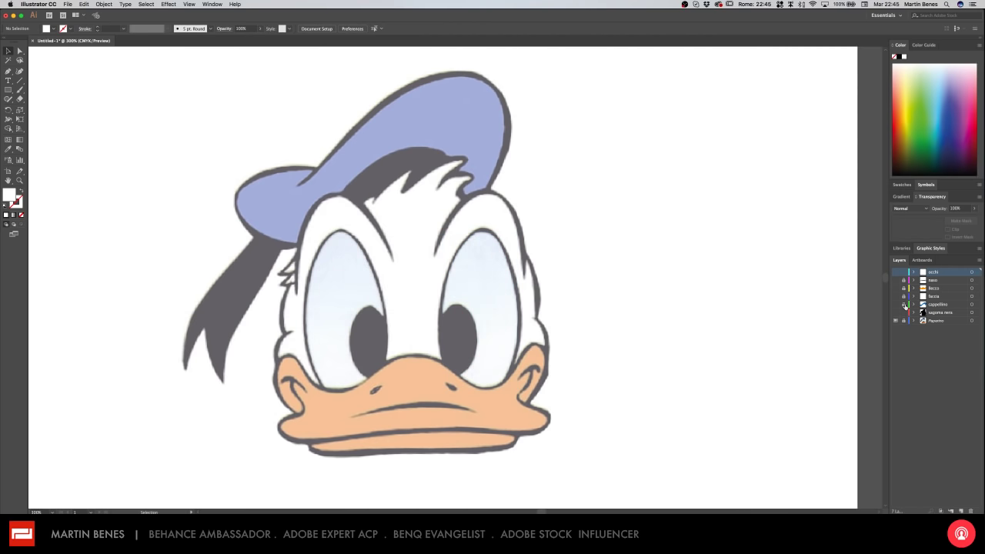
{"action": "left_click", "coordinate": [903, 288]}
{"action": "left_click", "coordinate": [903, 280]}
{"action": "left_click", "coordinate": [896, 313]}
{"action": "left_click", "coordinate": [895, 304]}
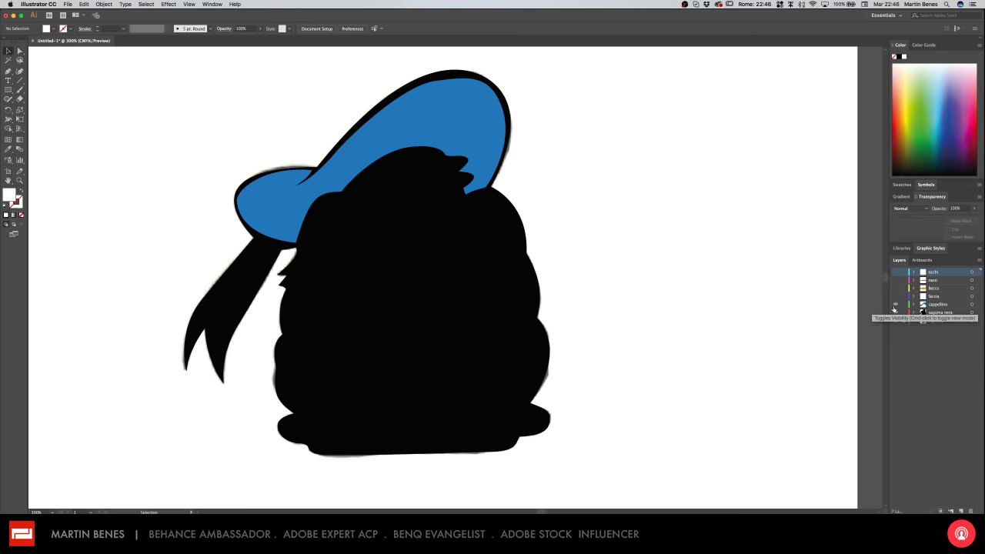
{"action": "left_click", "coordinate": [895, 297]}
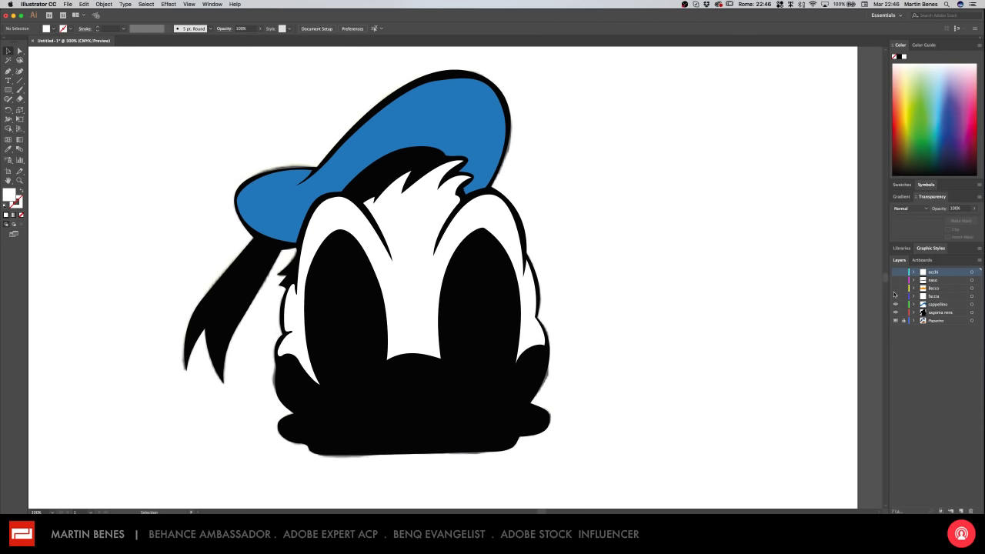
{"action": "left_click", "coordinate": [895, 288]}
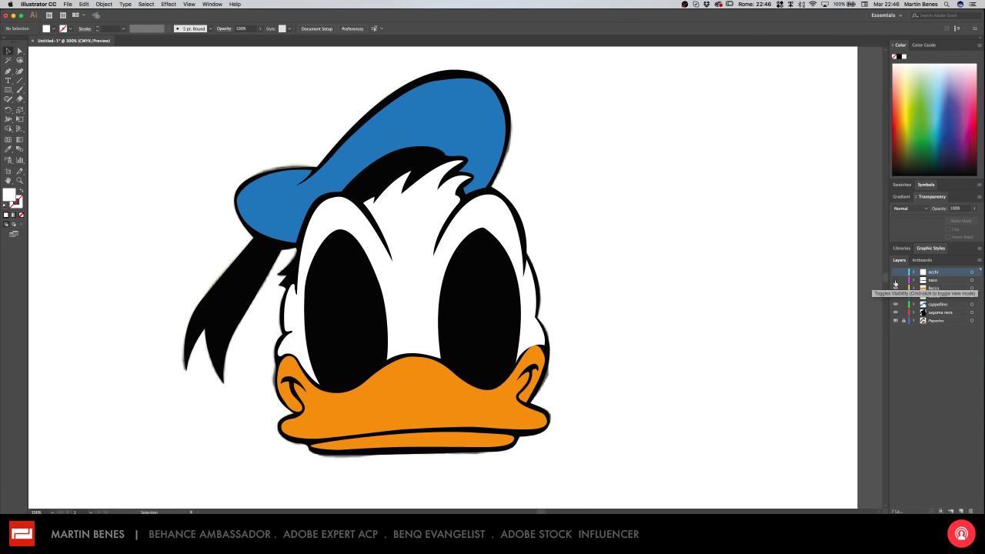
{"action": "left_click", "coordinate": [895, 280]}
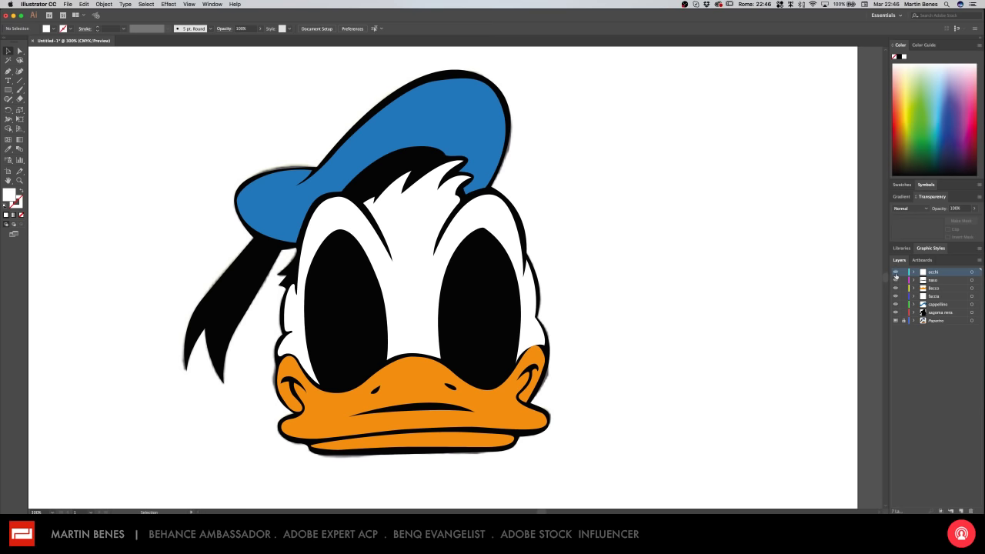
{"action": "left_click", "coordinate": [895, 273]}
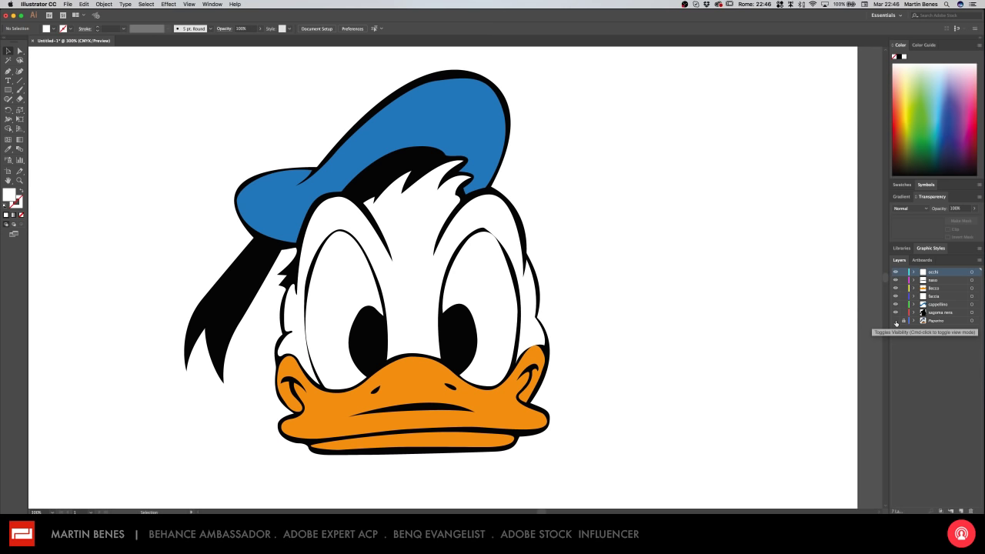
{"action": "key", "text": "z"}
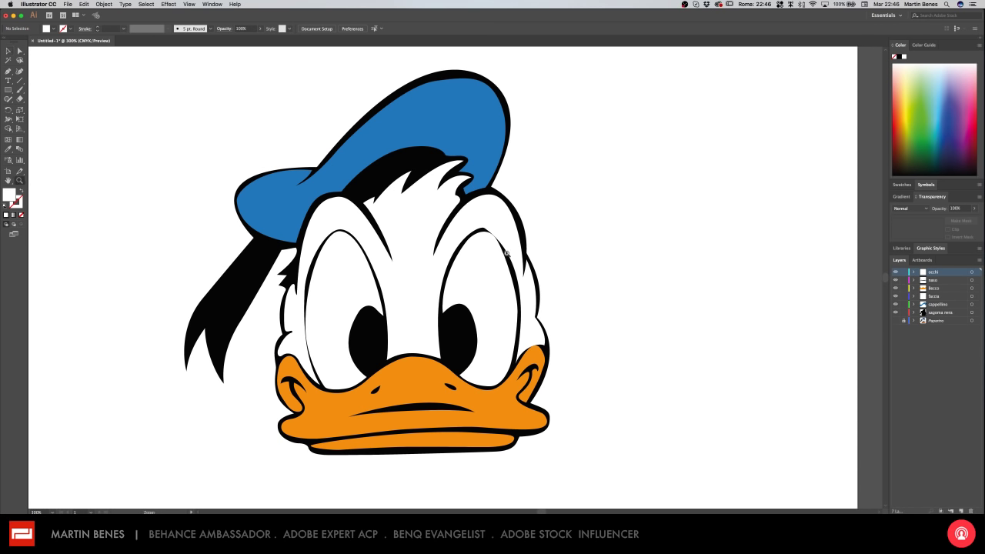
{"action": "left_click", "coordinate": [503, 239]}
{"action": "left_click", "coordinate": [486, 267]}
{"action": "left_click", "coordinate": [388, 329]}
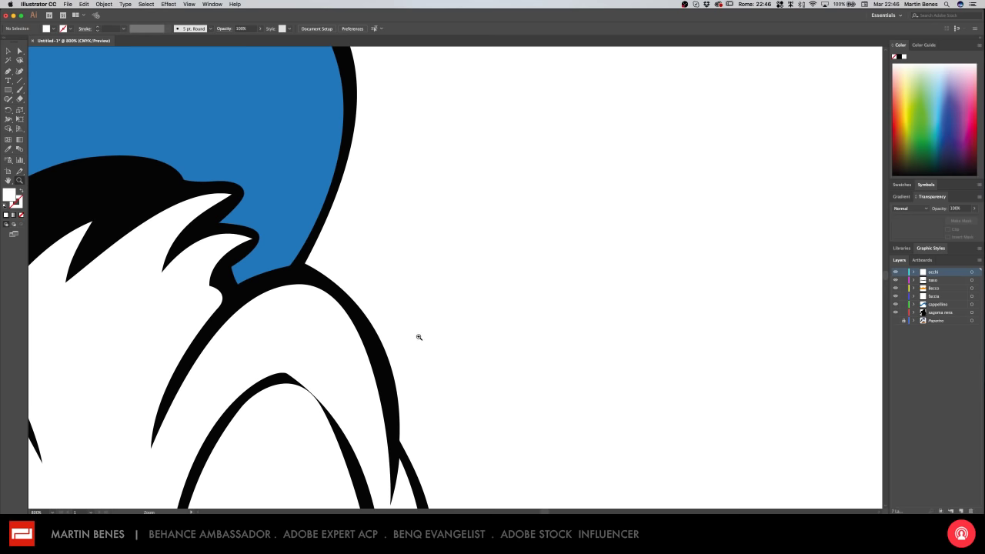
{"action": "left_click_drag", "start_coordinate": [323, 351], "coordinate": [523, 185]}
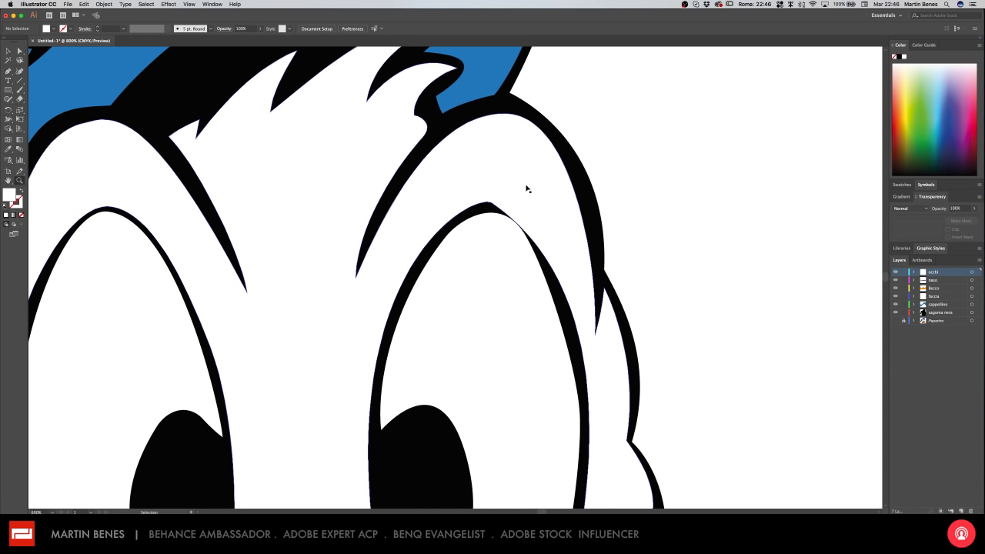
{"action": "key", "text": "ctrl+minus"}
{"action": "key", "text": "ctrl+minus"}
{"action": "key", "text": "ctrl+minus"}
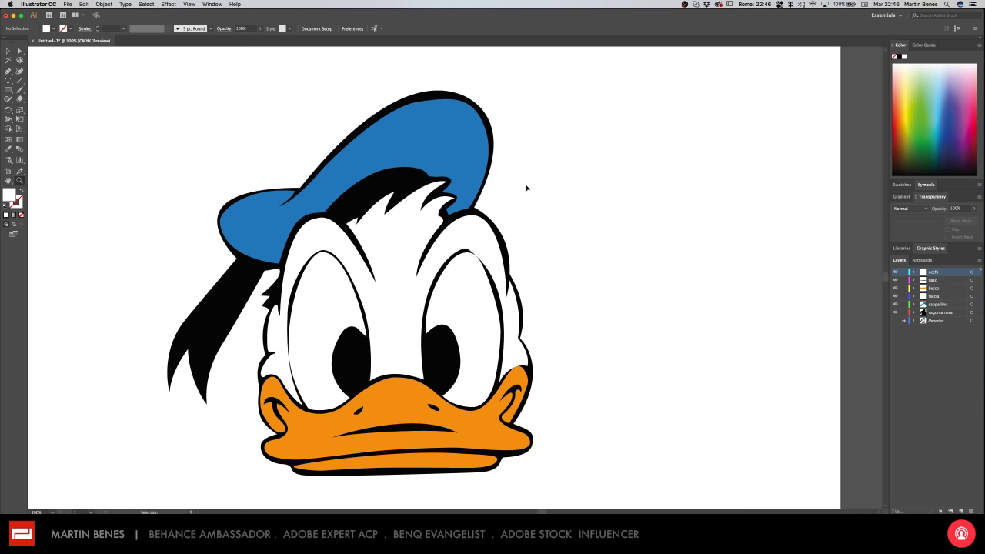
- Switch to Outline view and zoom to about 1200% around the right eye
{"action": "key", "text": "ctrl+y"}
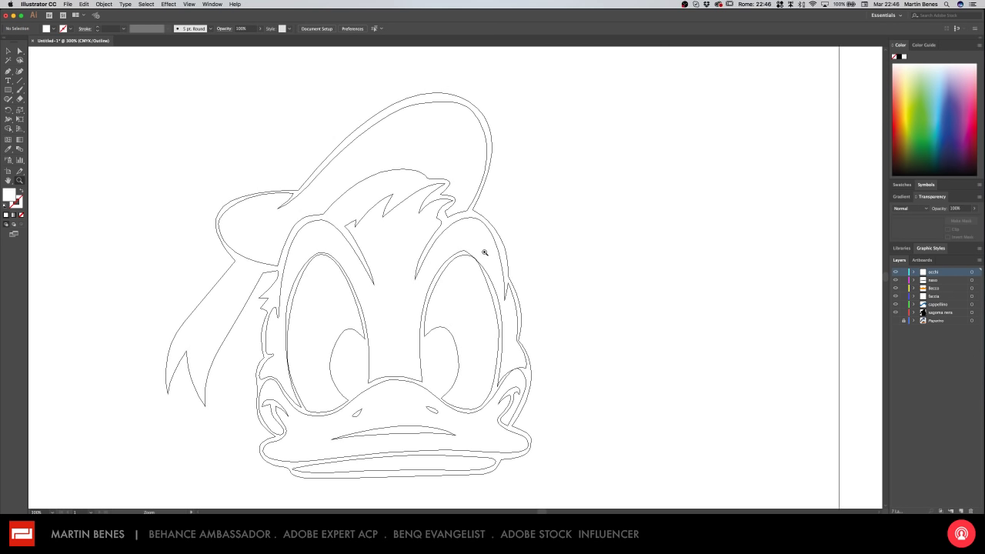
{"action": "left_click_drag", "start_coordinate": [492, 256], "coordinate": [504, 252]}
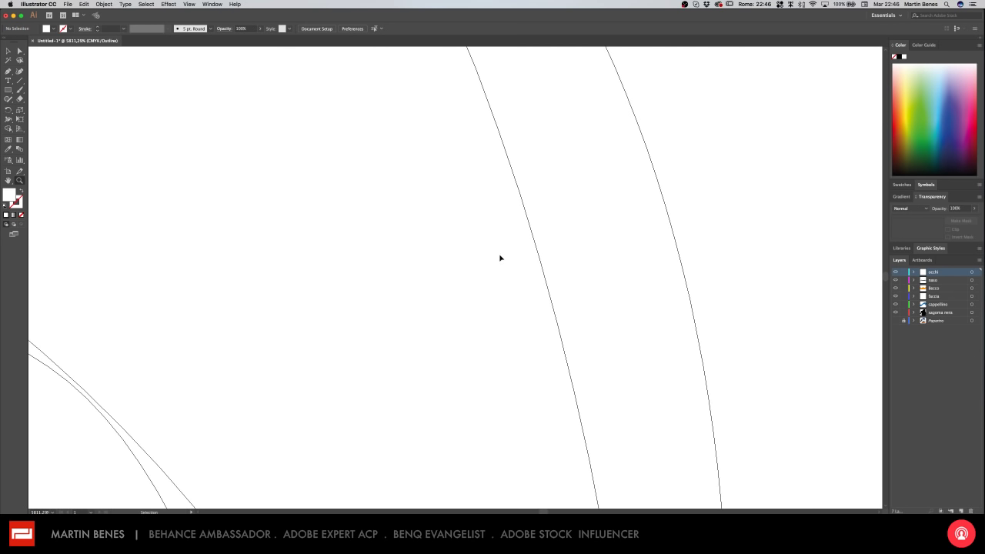
{"action": "key", "text": "ctrl+minus"}
{"action": "mouse_move", "coordinate": [439, 285]}
{"action": "left_mouse_down"}
{"action": "mouse_move", "coordinate": [392, 292]}
{"action": "mouse_move", "coordinate": [493, 224]}
{"action": "left_mouse_up"}
{"action": "key", "text": "ctrl+minus"}
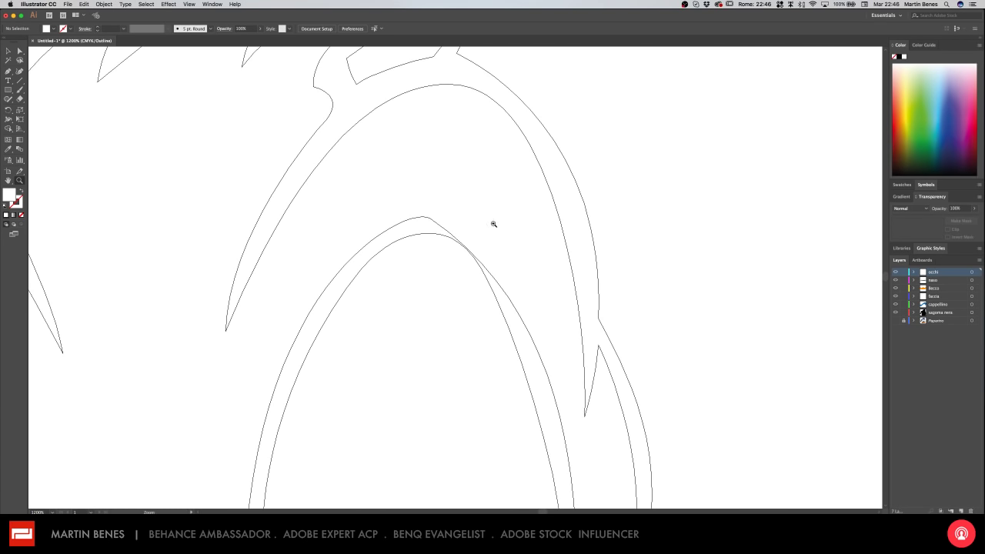
{"action": "key", "text": "ctrl+minus"}
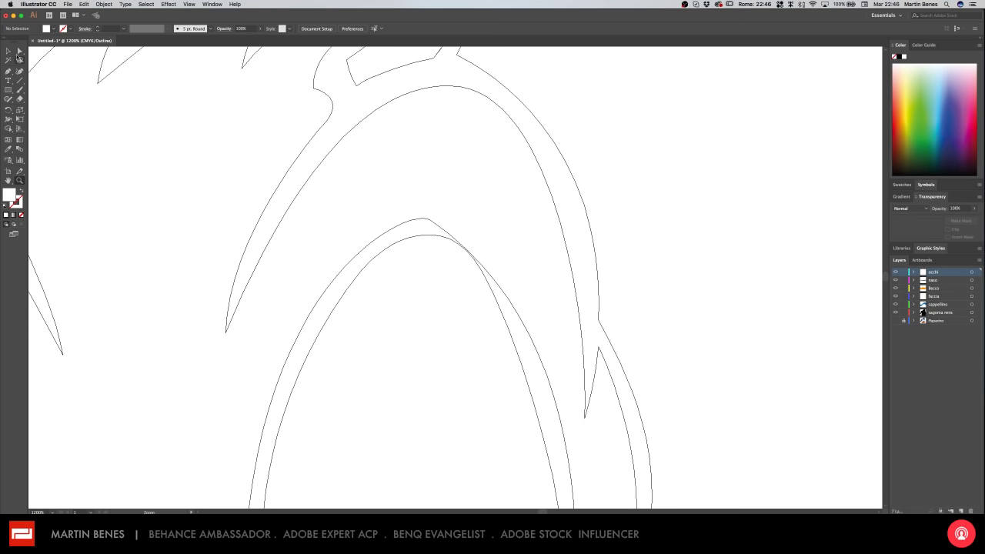
- Select the white face path with Direct Selection and pull a handle to reshape its curve by the eye
{"action": "left_click", "coordinate": [20, 52]}
{"action": "left_click", "coordinate": [498, 288]}
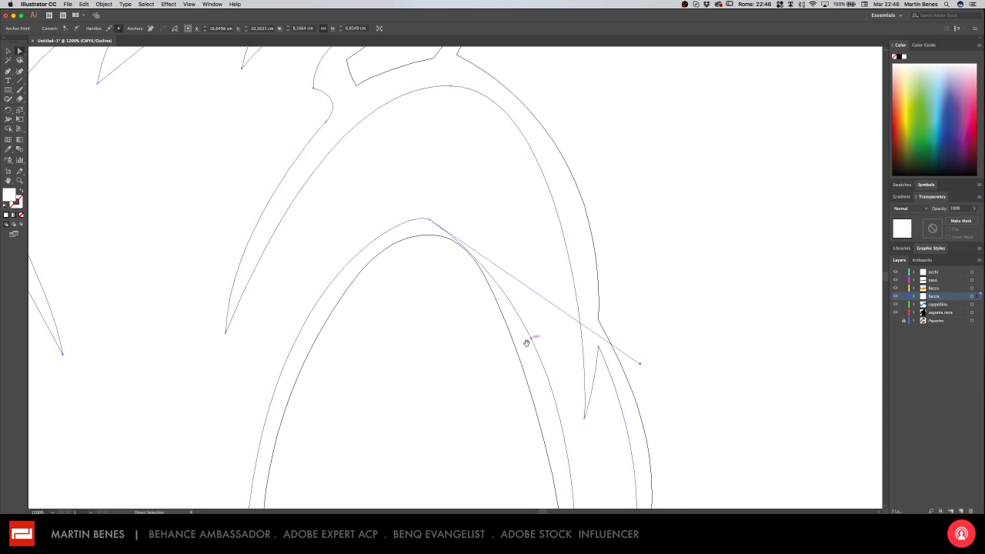
{"action": "scroll", "coordinate": [524, 231], "scroll_direction": "down", "scroll_amount": 5}
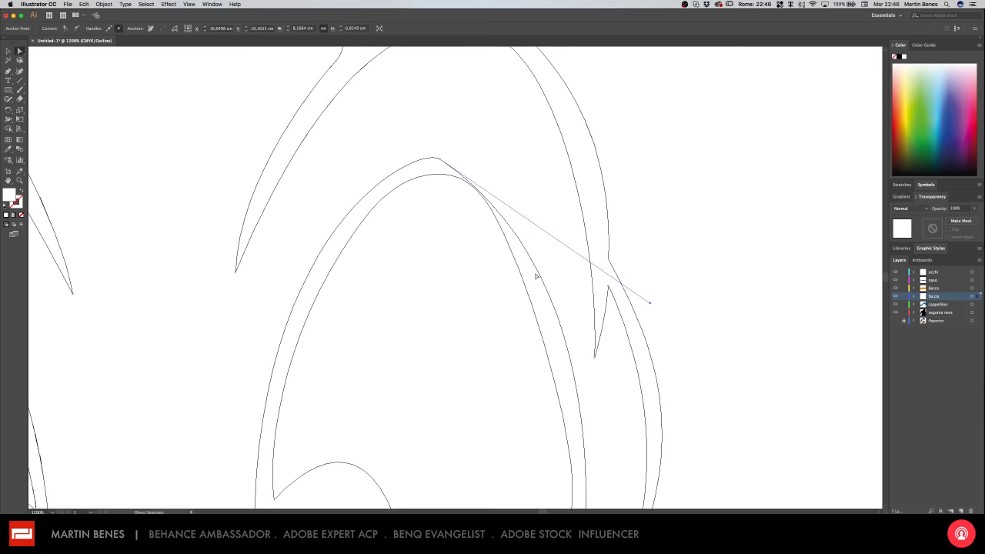
{"action": "key", "text": "ctrl"}
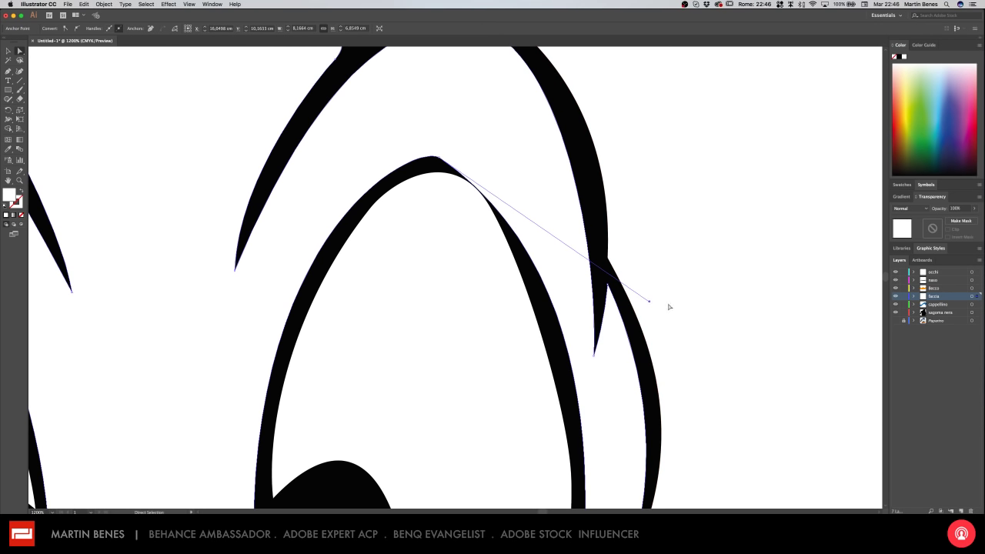
{"action": "mouse_move", "coordinate": [651, 302]}
{"action": "left_mouse_down"}
{"action": "mouse_move", "coordinate": [596, 199]}
{"action": "mouse_move", "coordinate": [573, 177]}
{"action": "left_mouse_up"}
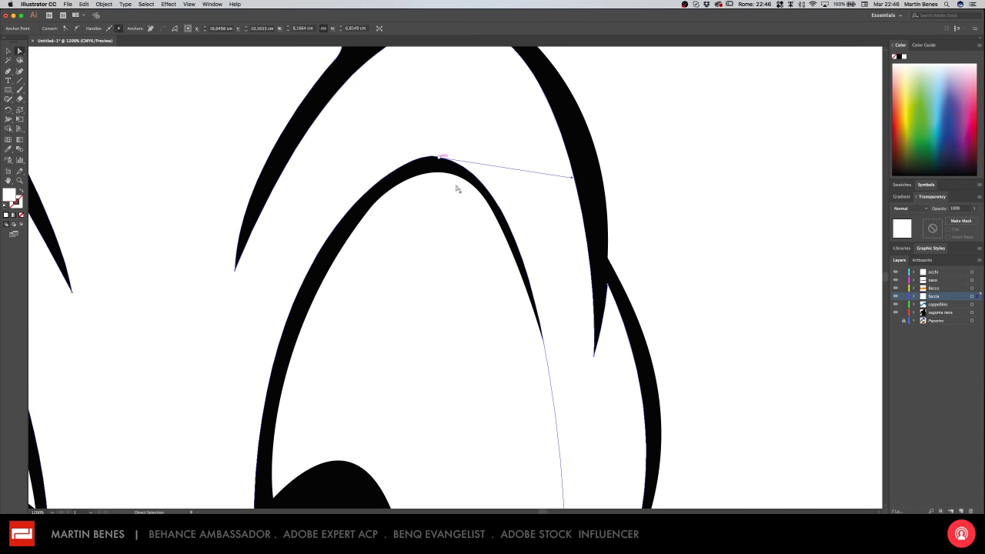
{"action": "scroll", "coordinate": [570, 181], "scroll_direction": "down", "scroll_amount": 3}
{"action": "scroll", "coordinate": [570, 180], "scroll_direction": "down", "scroll_amount": 5}
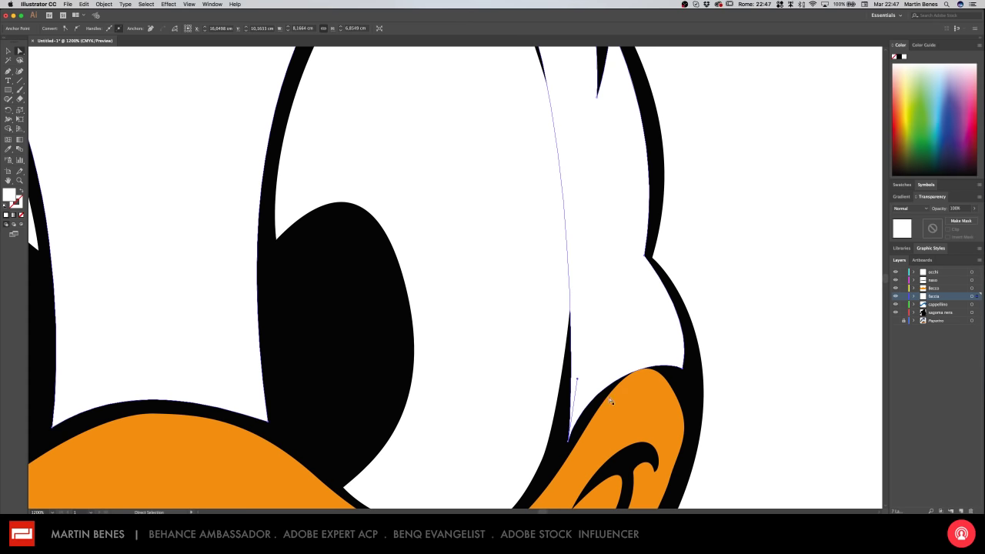
{"action": "mouse_move", "coordinate": [578, 382]}
{"action": "left_mouse_down"}
{"action": "mouse_move", "coordinate": [593, 367]}
{"action": "mouse_move", "coordinate": [585, 391]}
{"action": "left_mouse_up"}
{"action": "key", "text": "ctrl+z"}
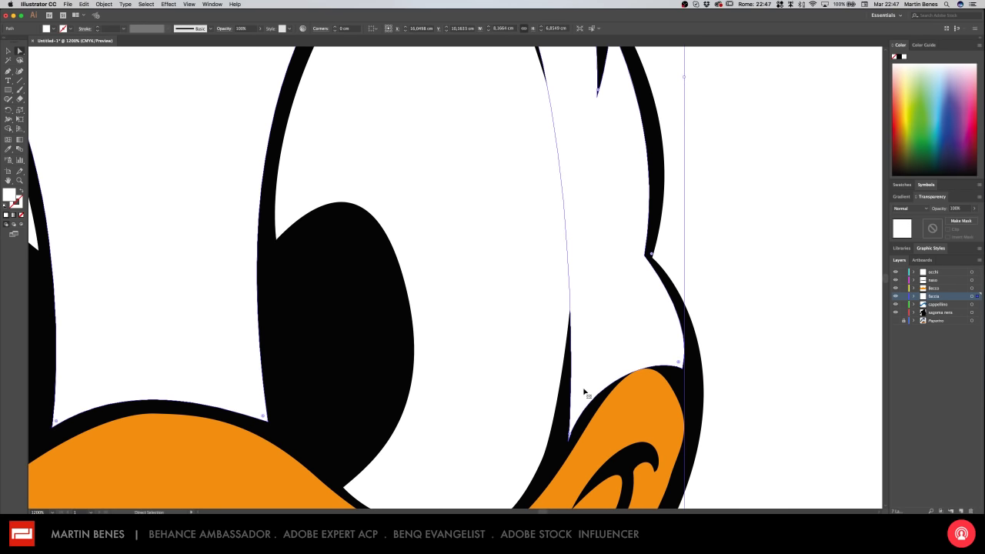
- Reshape the face outline to follow the right eye, then fine-tune its curve at the beak edge
{"action": "scroll", "coordinate": [611, 267], "scroll_direction": "up", "scroll_amount": 5}
{"action": "left_click", "coordinate": [699, 231]}
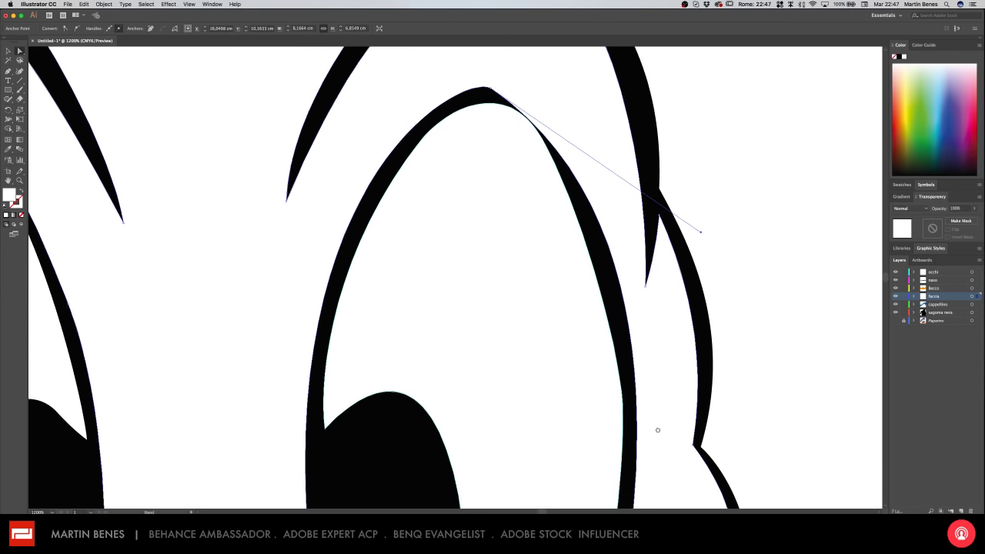
{"action": "mouse_move", "coordinate": [708, 256]}
{"action": "left_mouse_down"}
{"action": "mouse_move", "coordinate": [678, 167]}
{"action": "mouse_move", "coordinate": [664, 168]}
{"action": "left_mouse_up"}
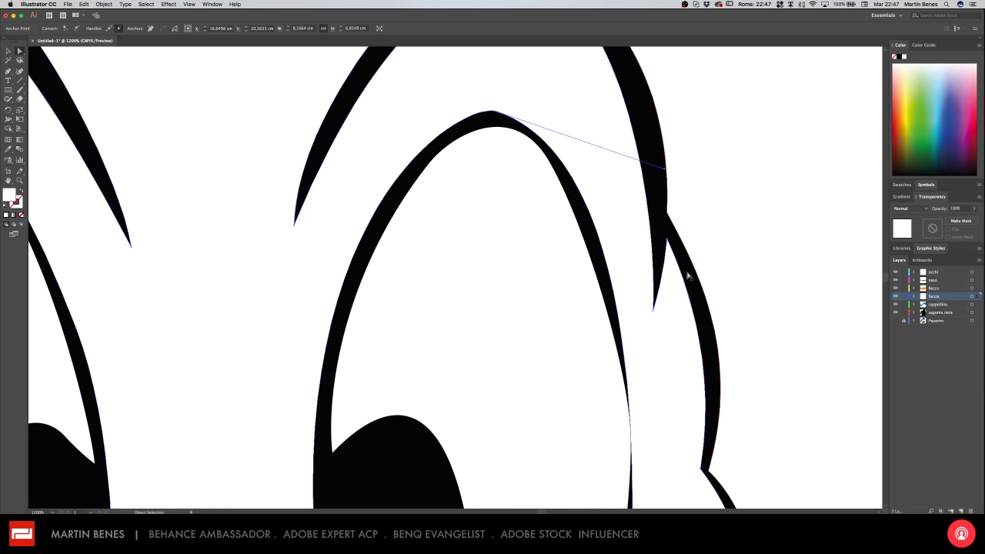
{"action": "key", "text": "v"}
{"action": "key", "text": "super+minus"}
{"action": "key", "text": "super+minus"}
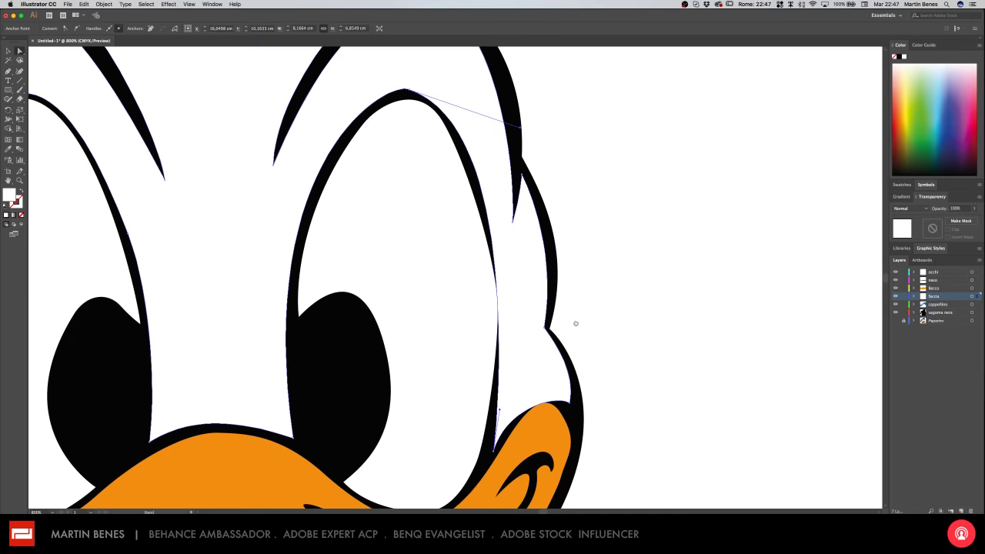
{"action": "key", "text": "super+equal"}
{"action": "scroll", "coordinate": [603, 305], "scroll_direction": "down", "scroll_amount": 1}
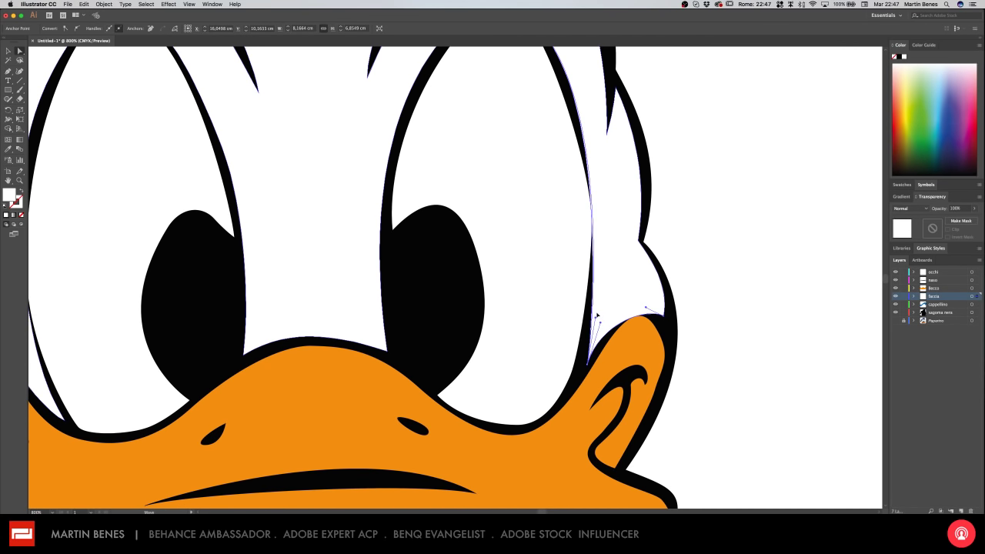
{"action": "left_click_drag", "start_coordinate": [597, 325], "coordinate": [605, 300]}
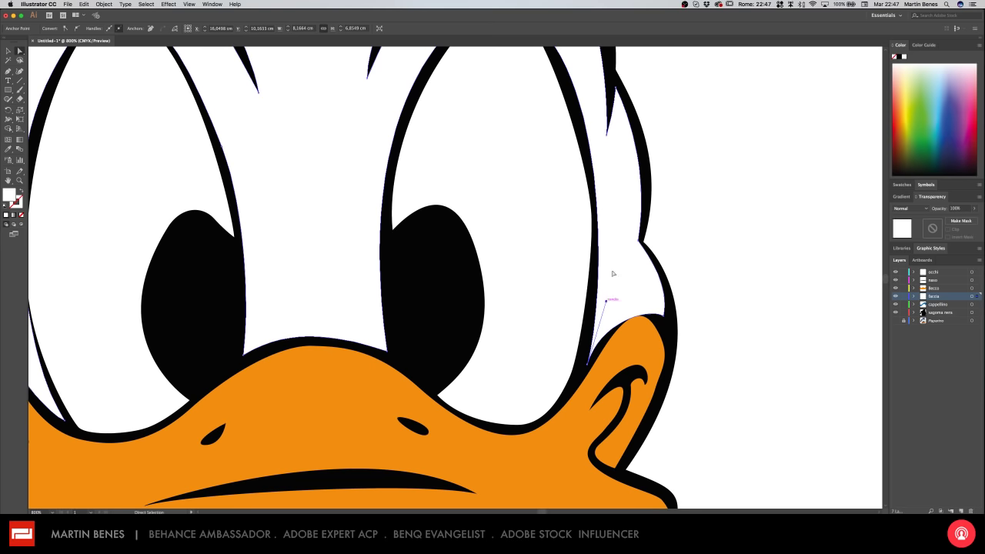
{"action": "left_click_drag", "start_coordinate": [607, 258], "coordinate": [609, 261]}
{"action": "scroll", "coordinate": [609, 261], "scroll_direction": "up", "scroll_amount": 3}
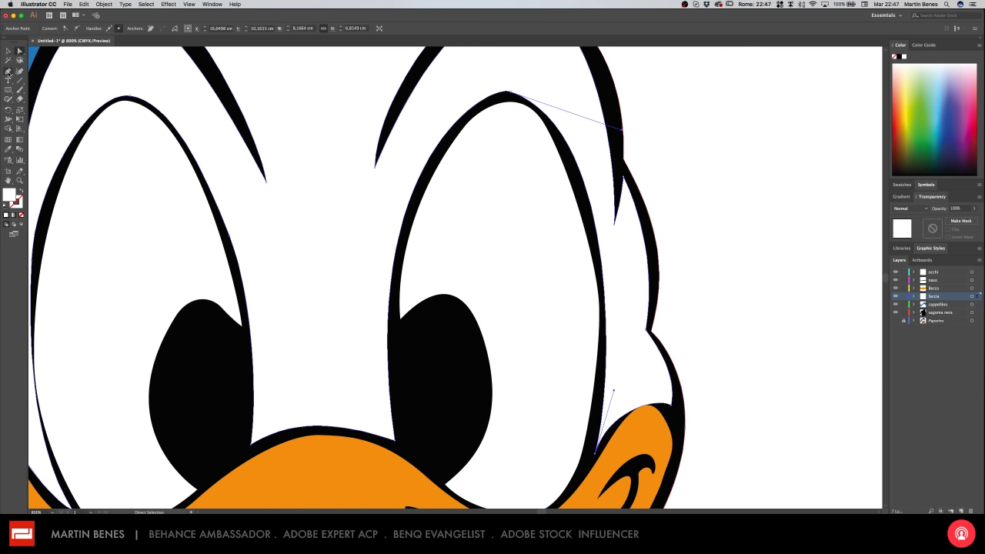
- Add an anchor on the face outline and reshape the top curve and its peak beside the right eye
{"action": "left_click", "coordinate": [10, 72]}
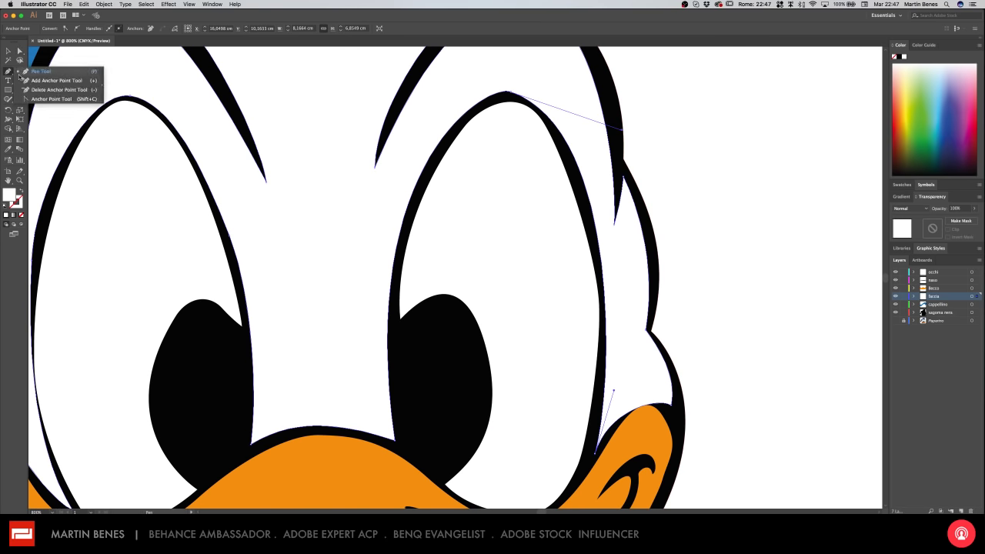
{"action": "left_click", "coordinate": [608, 299]}
{"action": "key", "text": "a"}
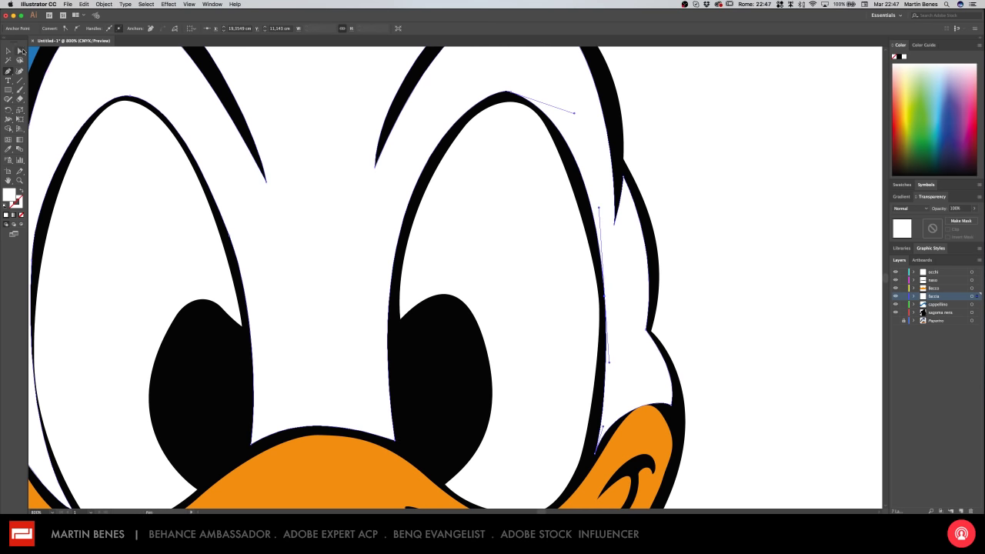
{"action": "left_click_drag", "start_coordinate": [607, 298], "coordinate": [609, 299]}
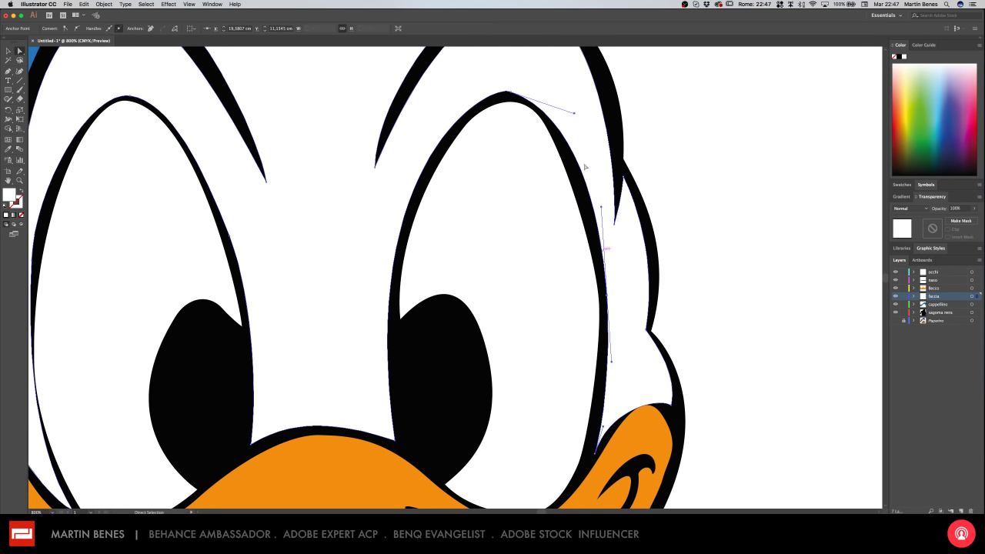
{"action": "left_click_drag", "start_coordinate": [573, 113], "coordinate": [541, 95]}
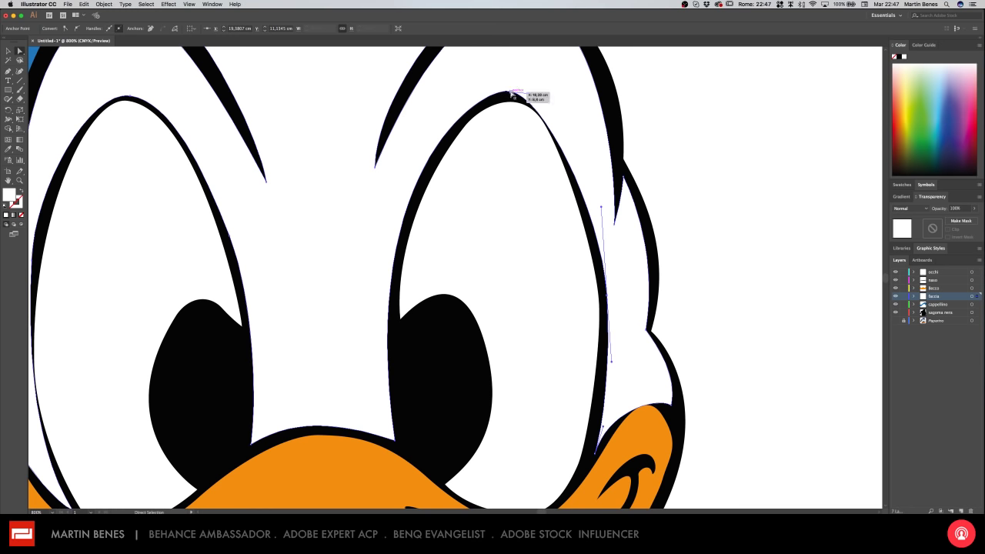
{"action": "left_click_drag", "start_coordinate": [491, 84], "coordinate": [513, 99]}
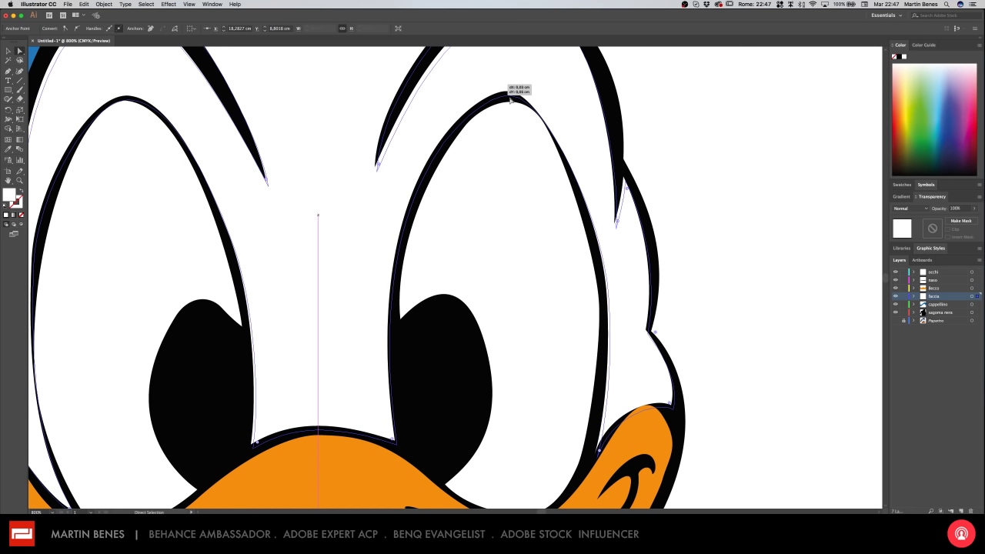
{"action": "key", "text": "super+z"}
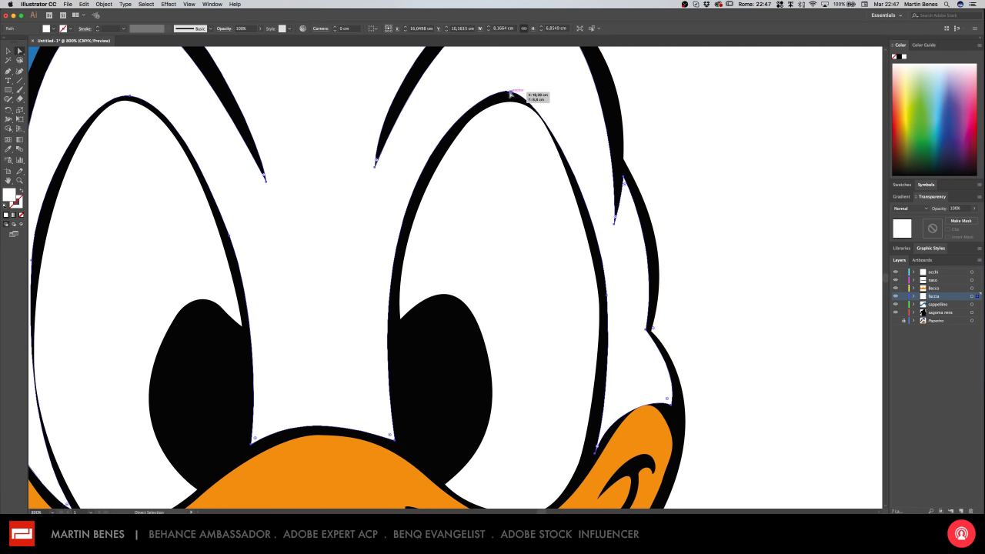
{"action": "left_click_drag", "start_coordinate": [491, 83], "coordinate": [488, 91]}
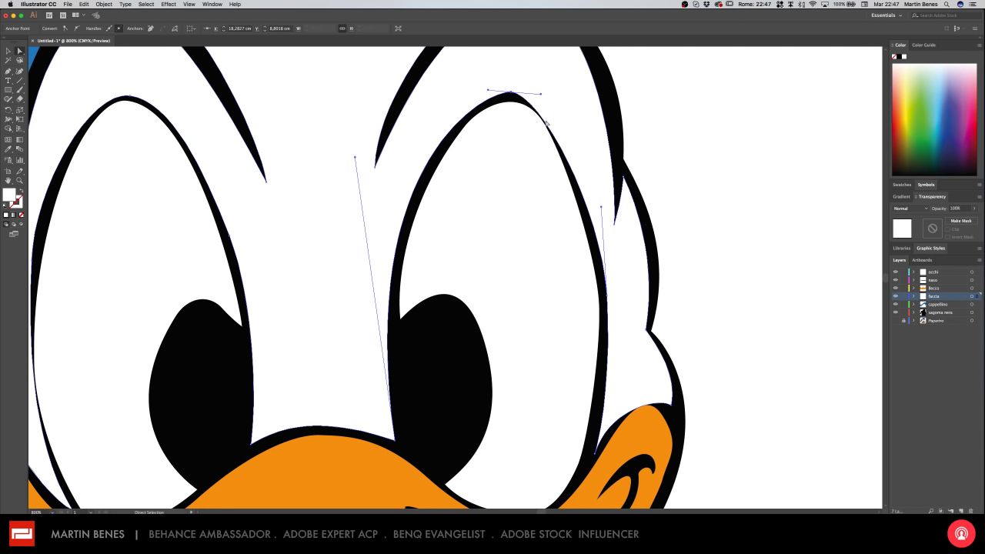
- Add another anchor on the curve's right side and move it onto the eye's black rim
{"action": "key", "text": "p"}
{"action": "left_click", "coordinate": [542, 117]}
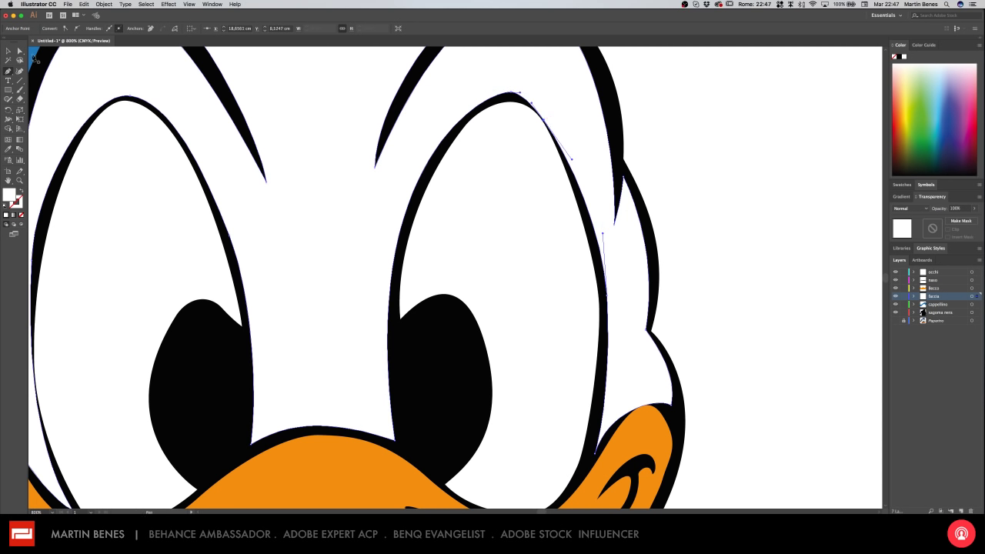
{"action": "key", "text": "a"}
{"action": "mouse_move", "coordinate": [542, 117]}
{"action": "left_mouse_down"}
{"action": "mouse_move", "coordinate": [550, 122]}
{"action": "mouse_move", "coordinate": [538, 104]}
{"action": "left_mouse_up"}
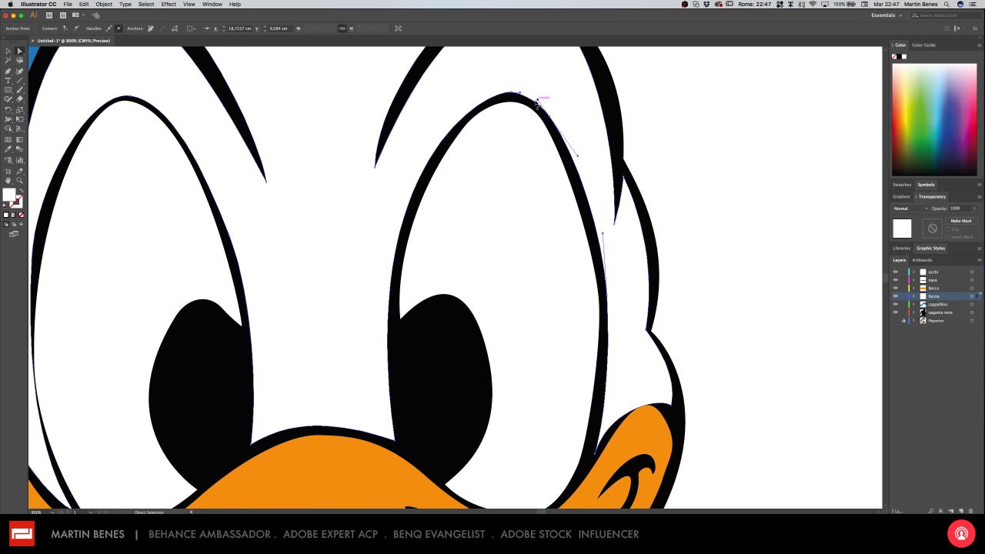
{"action": "key", "text": "space"}
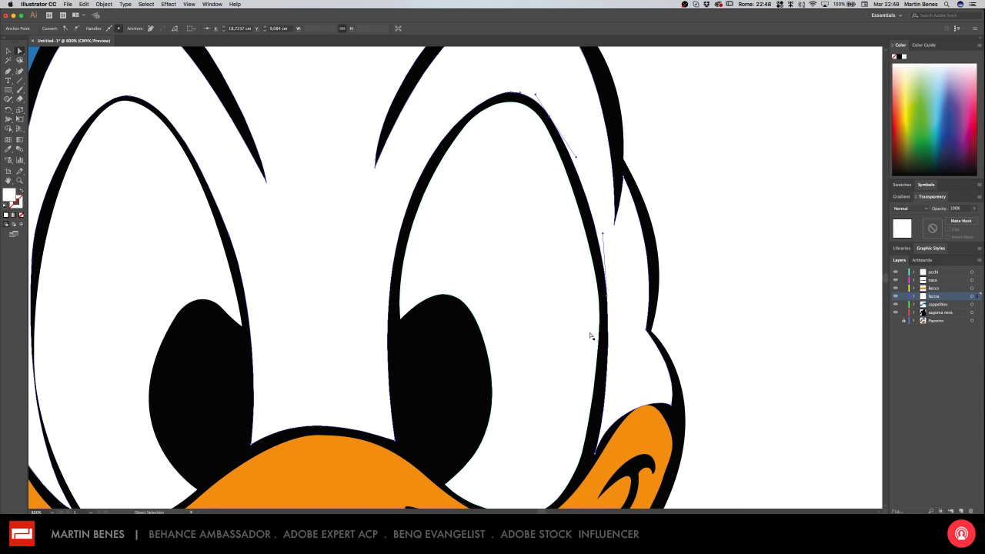
- Nudge the eye outline anchor and pull its handles up and down to follow the black contour
{"action": "left_click", "coordinate": [598, 303]}
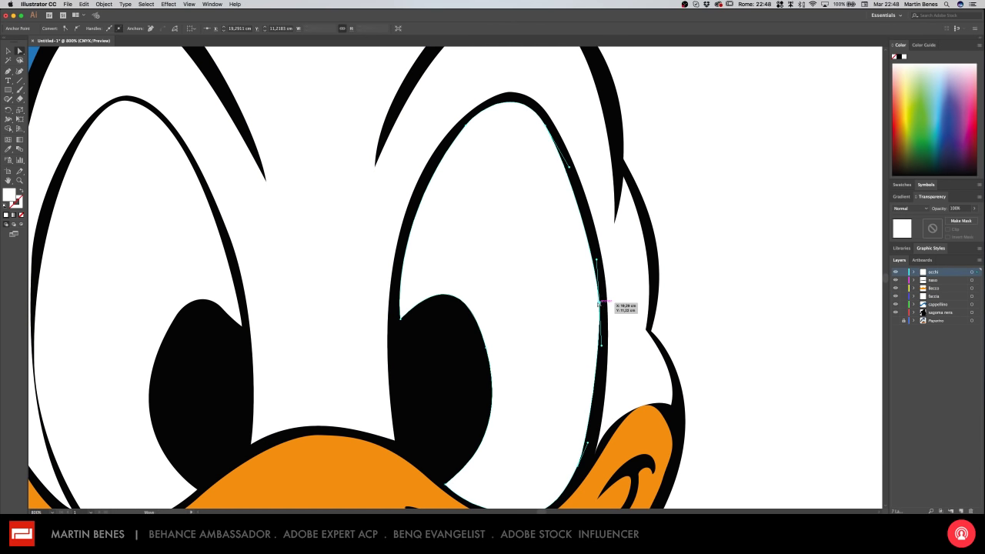
{"action": "left_click_drag", "start_coordinate": [599, 303], "coordinate": [597, 304]}
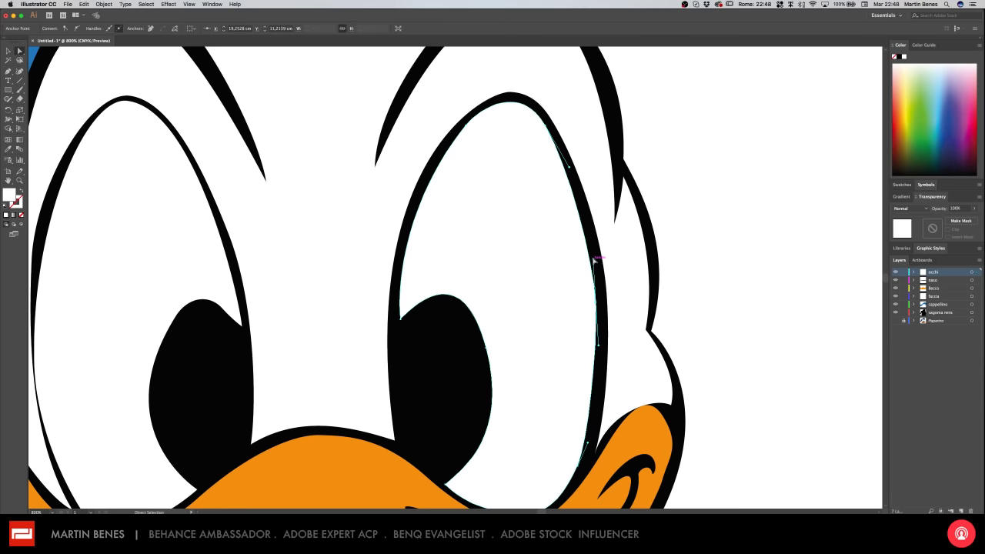
{"action": "left_click_drag", "start_coordinate": [594, 260], "coordinate": [593, 220]}
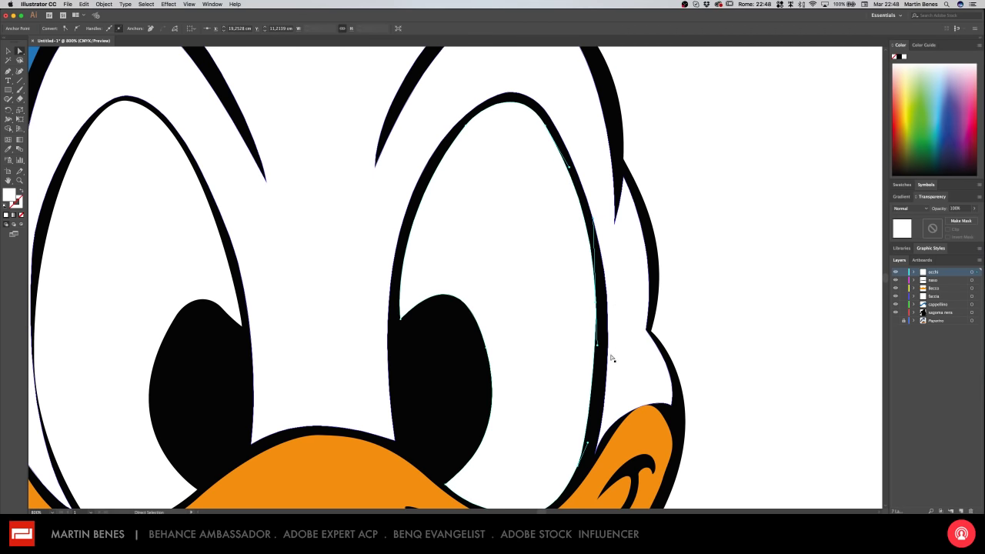
{"action": "left_click_drag", "start_coordinate": [598, 347], "coordinate": [601, 367]}
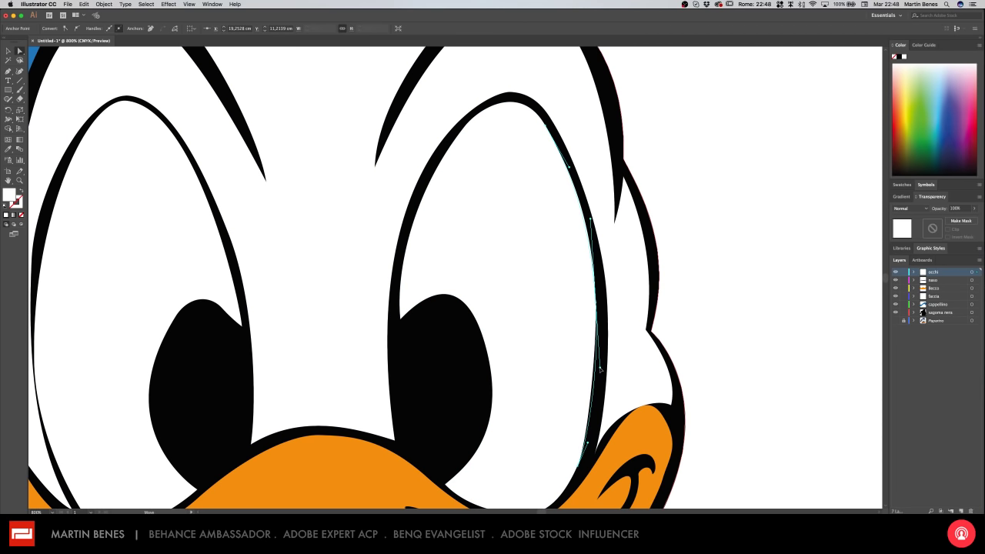
{"action": "left_click", "coordinate": [597, 302]}
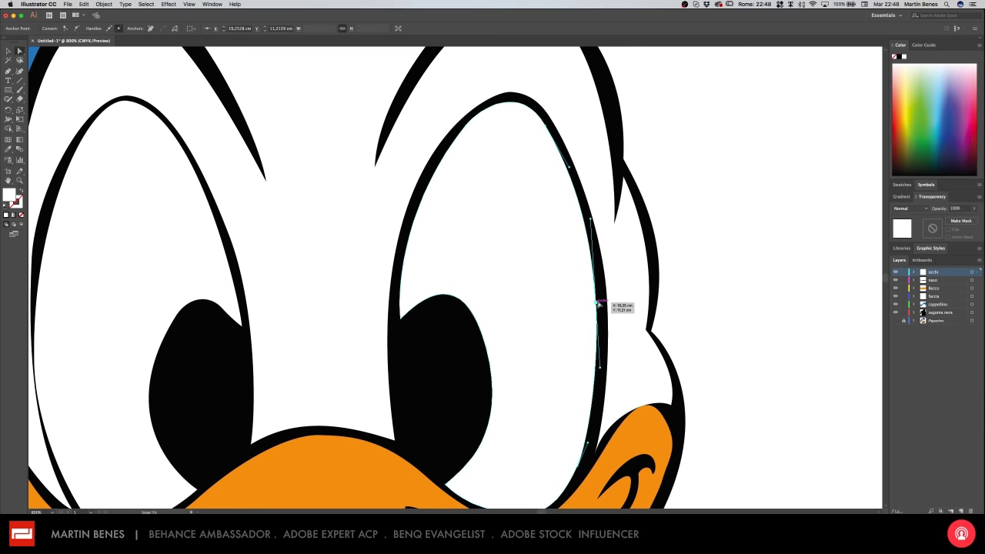
{"action": "scroll", "coordinate": [599, 315], "scroll_direction": "down", "scroll_amount": 2}
{"action": "scroll", "coordinate": [599, 316], "scroll_direction": "left", "scroll_amount": 2}
{"action": "key", "text": "v"}
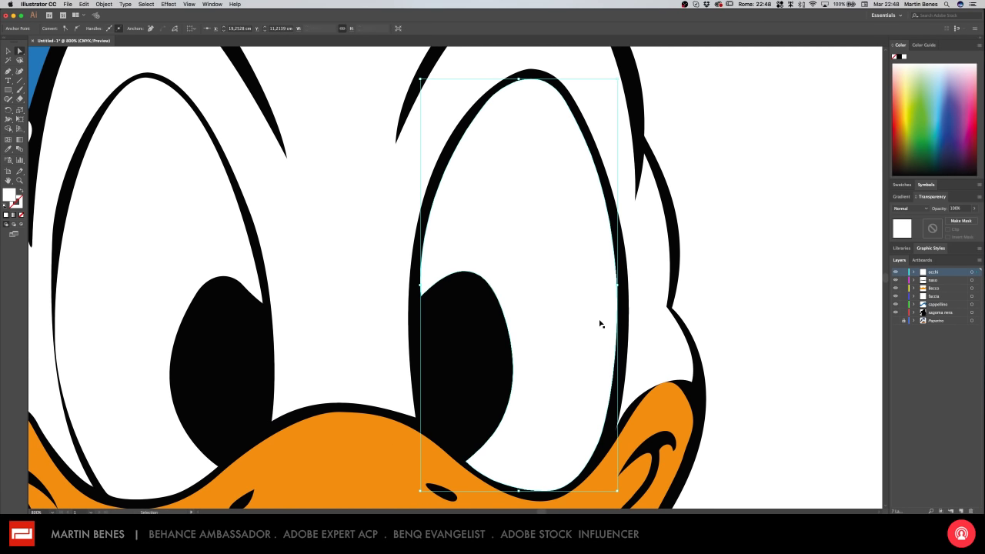
{"action": "key", "text": "a"}
- Select the right-side anchor, zoom in to compare it with the black rim, then zoom back out
{"action": "left_click", "coordinate": [624, 270]}
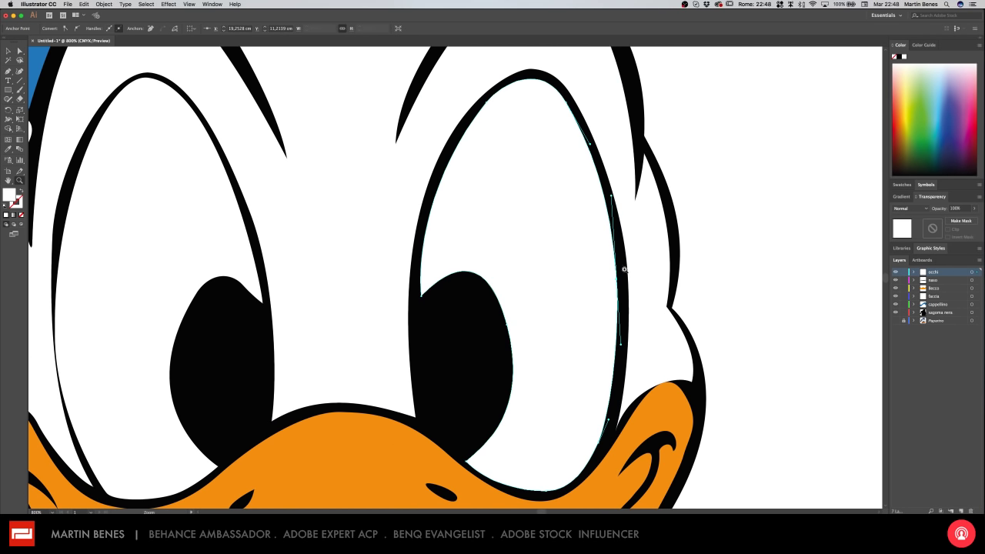
{"action": "left_click", "coordinate": [670, 281]}
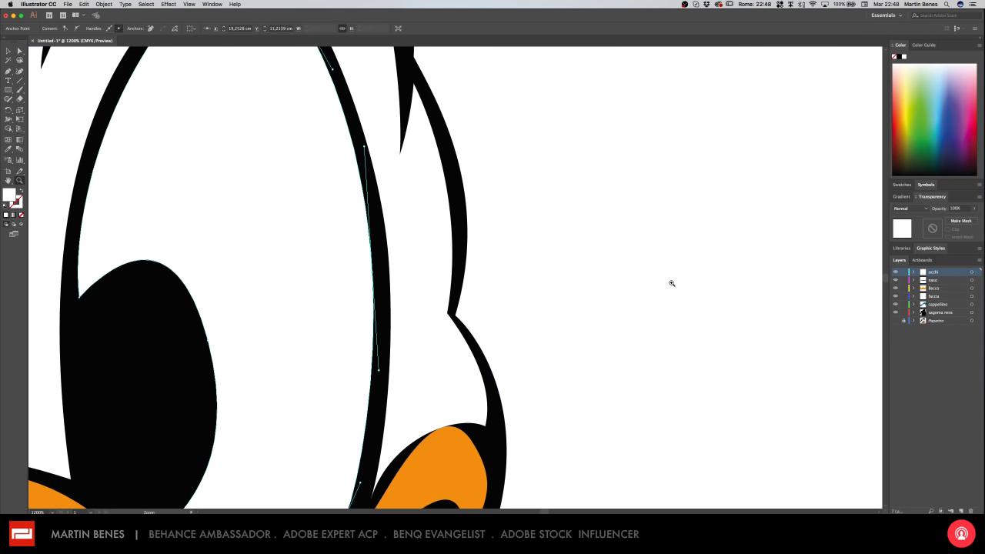
{"action": "left_click", "coordinate": [670, 281]}
{"action": "left_click", "coordinate": [260, 308]}
{"action": "scroll", "coordinate": [706, 288], "scroll_direction": "left", "scroll_amount": 3}
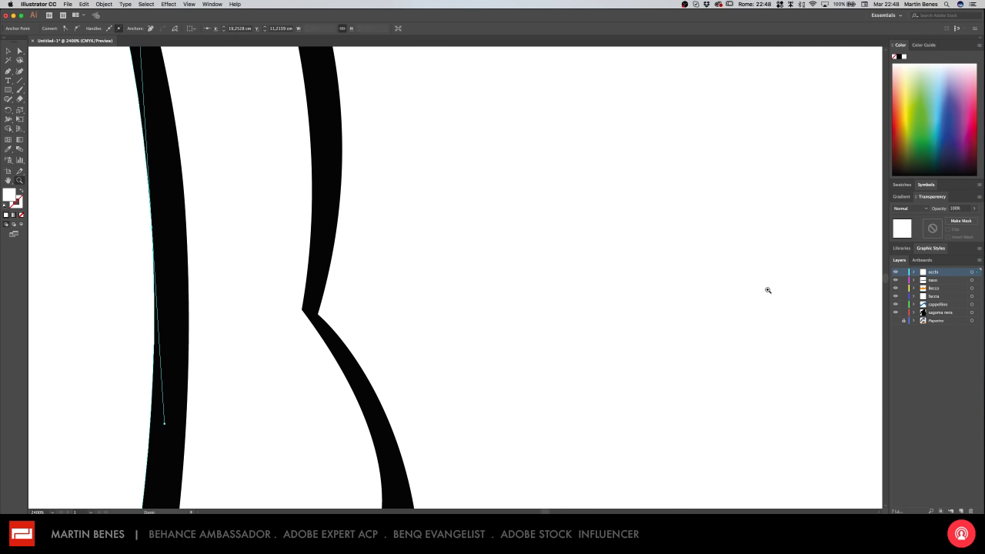
{"action": "key", "text": "ctrl+minus"}
{"action": "key", "text": "ctrl+minus"}
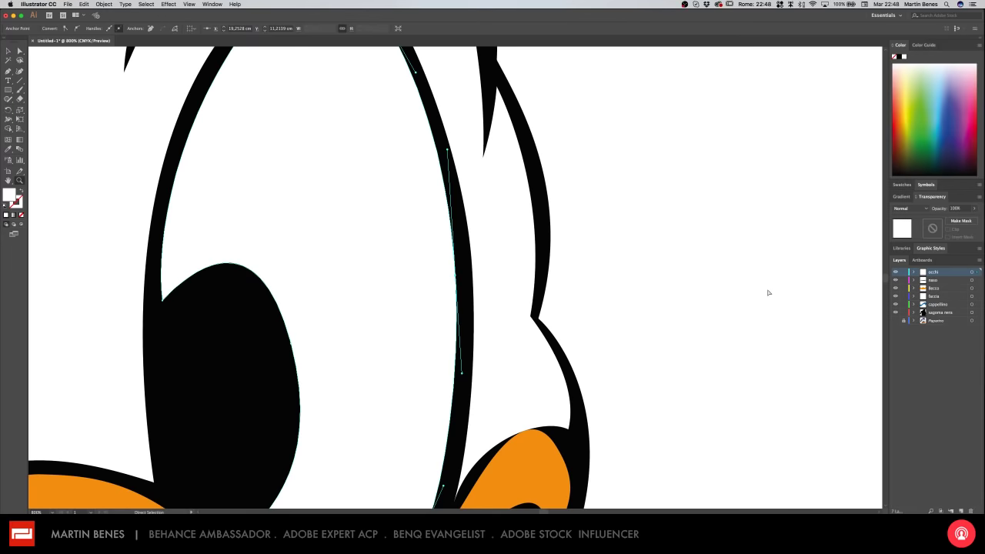
{"action": "key", "text": "ctrl+minus"}
{"action": "key", "text": "ctrl+minus"}
{"action": "key", "text": "ctrl+minus"}
{"action": "key", "text": "ctrl+minus"}
{"action": "key", "text": "ctrl+minus"}
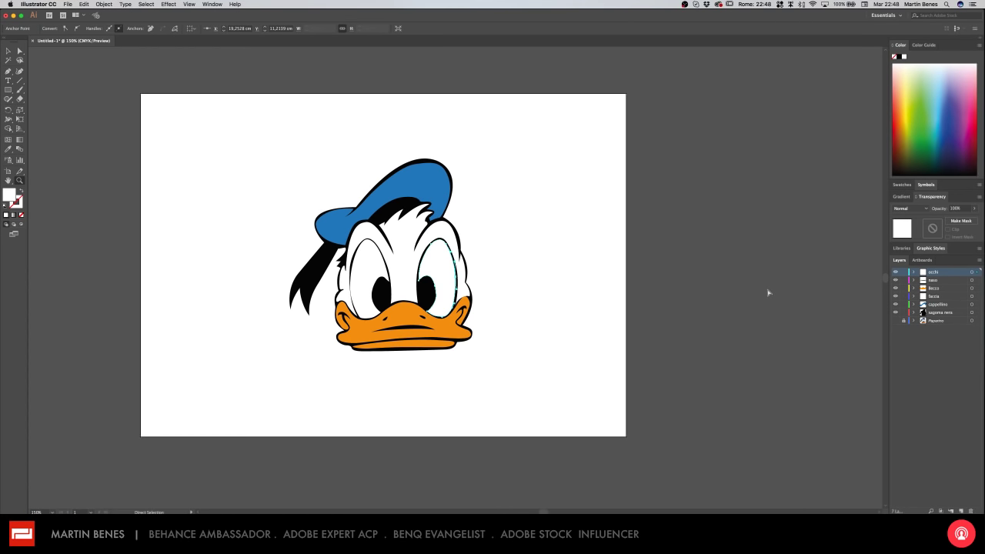
- With the Selection tool, click empty canvas so no path outlines remain selected
{"action": "key", "text": "v"}
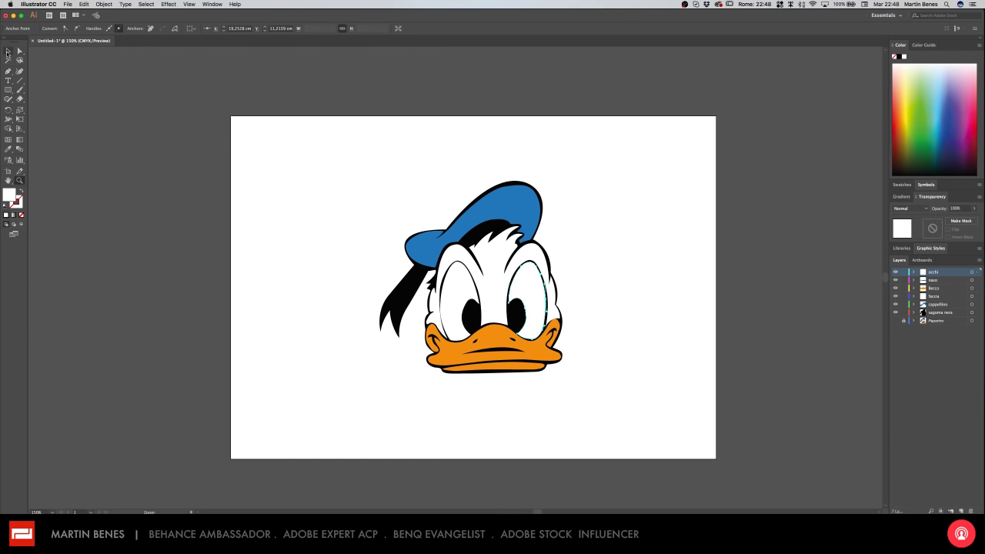
{"action": "left_click", "coordinate": [314, 148]}
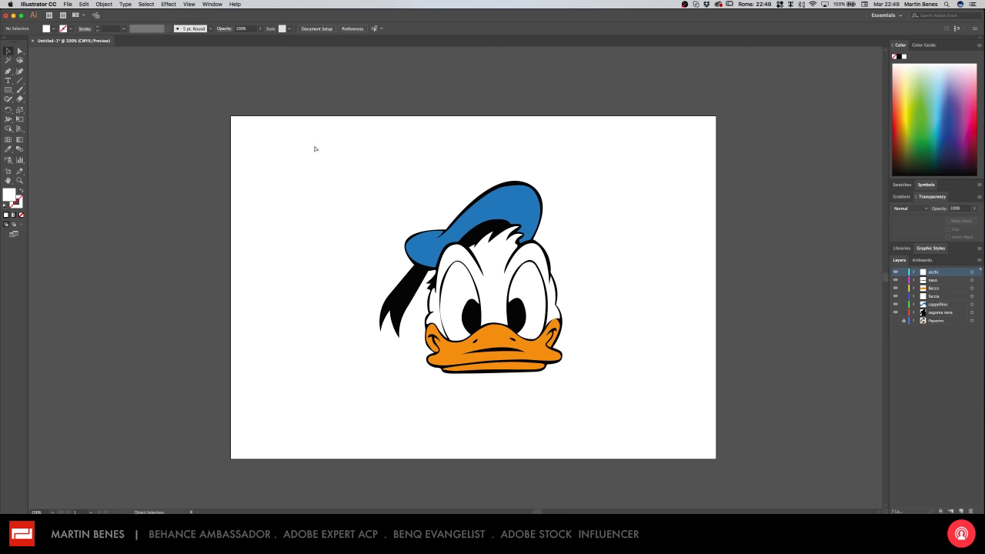
- Inspect the trace between 200% and 300% zoom, then hide the top six traced layers
{"action": "key", "text": "ctrl+plus"}
{"action": "left_click_drag", "start_coordinate": [470, 208], "coordinate": [455, 223]}
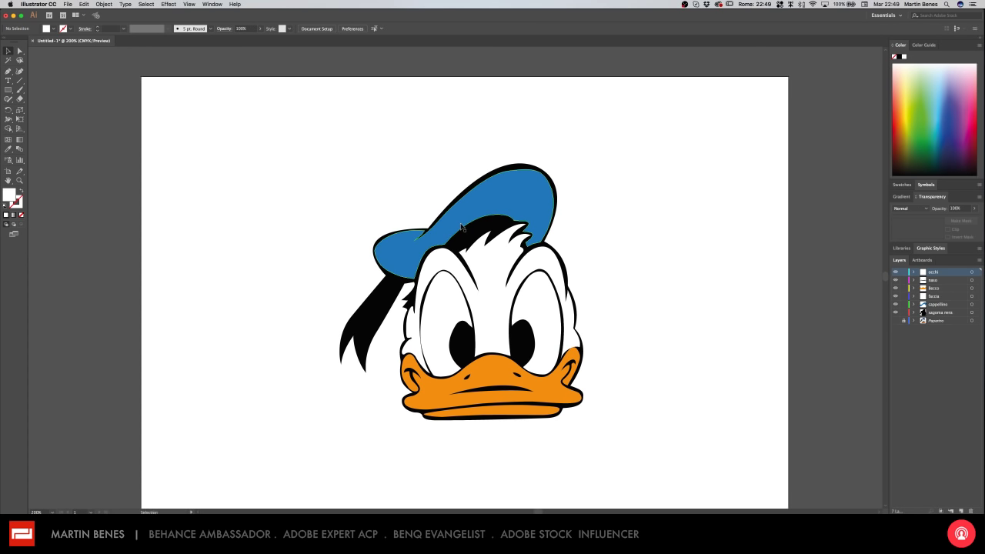
{"action": "key", "text": "ctrl+plus"}
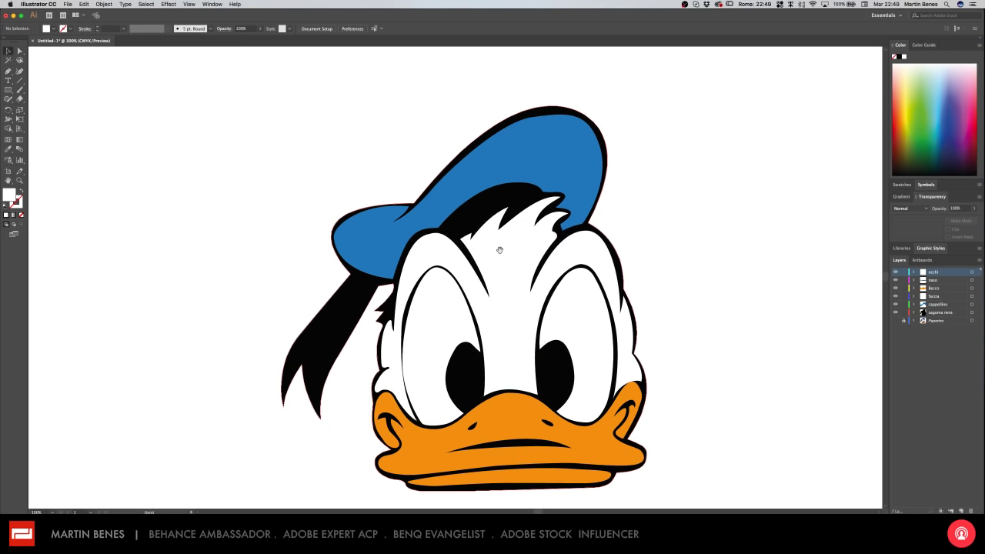
{"action": "left_click_drag", "start_coordinate": [501, 249], "coordinate": [472, 221]}
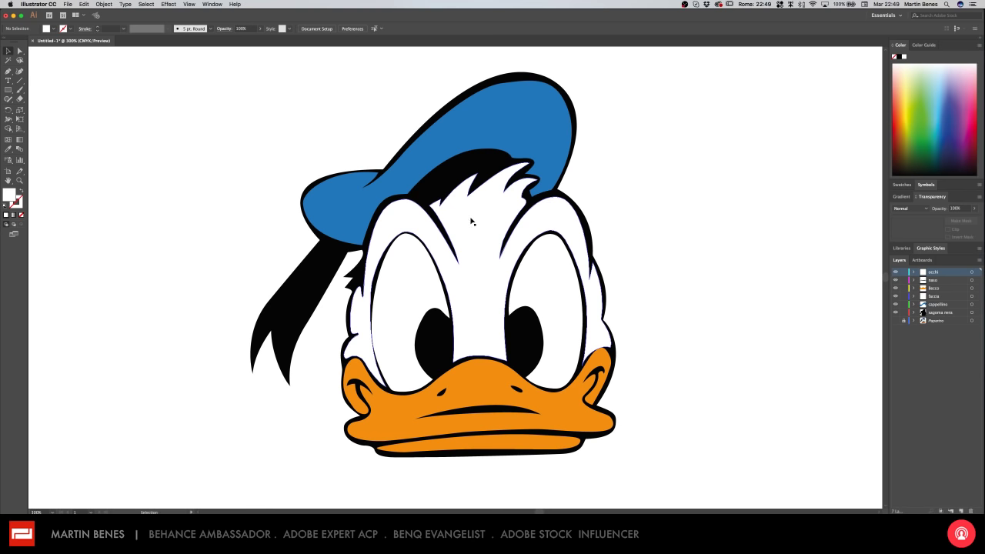
{"action": "key", "text": "ctrl+minus"}
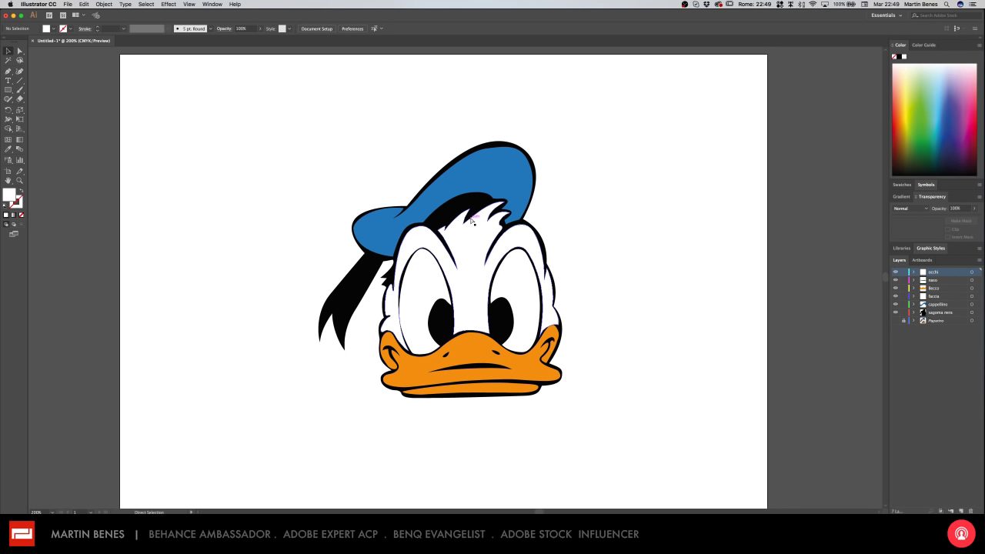
{"action": "key", "text": "ctrl+plus"}
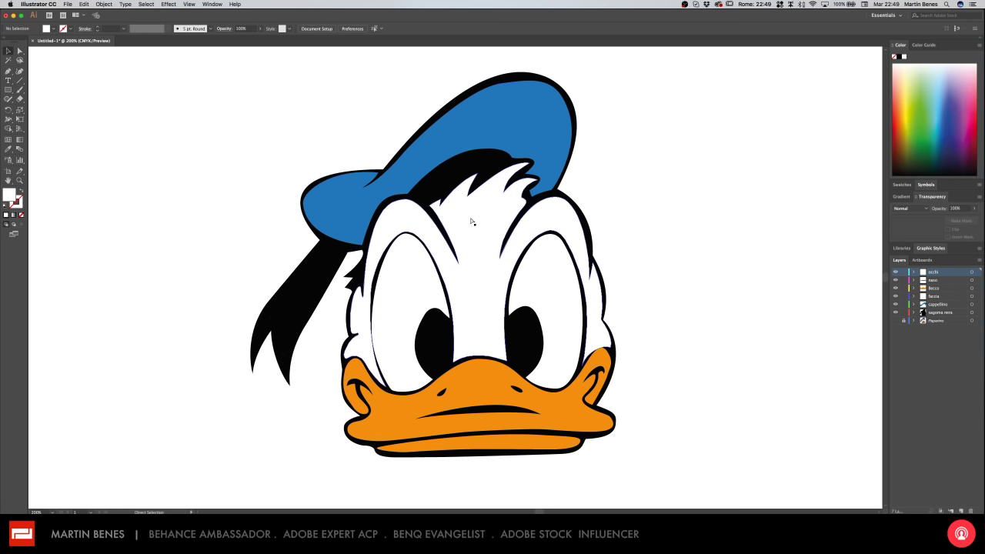
{"action": "key", "text": "ctrl+minus"}
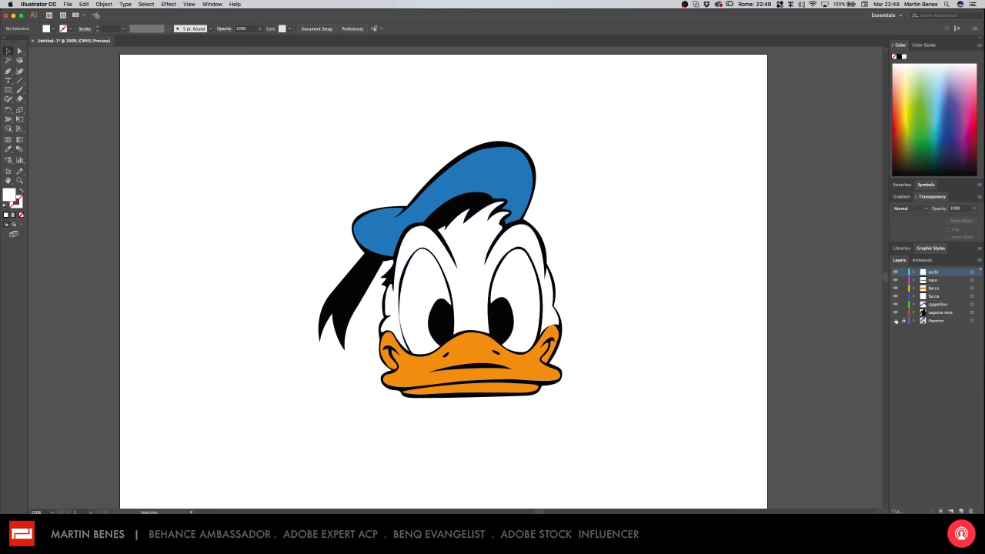
{"action": "left_click_drag", "start_coordinate": [895, 313], "coordinate": [895, 272]}
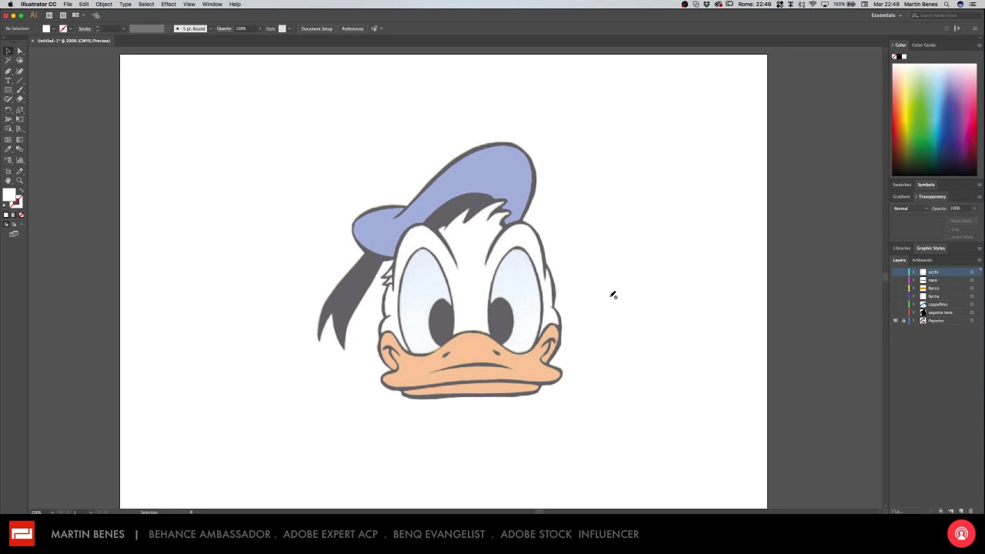
- Turn the traced layers back on and turn off the Pupazzo image layer
{"action": "scroll", "coordinate": [614, 295], "scroll_direction": "up", "scroll_amount": 1}
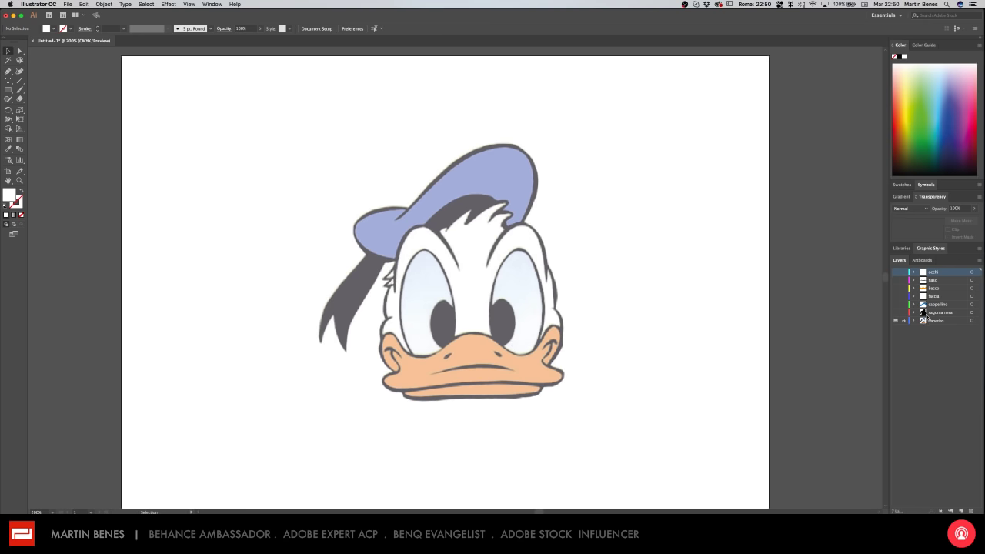
{"action": "left_click_drag", "start_coordinate": [896, 312], "coordinate": [896, 272]}
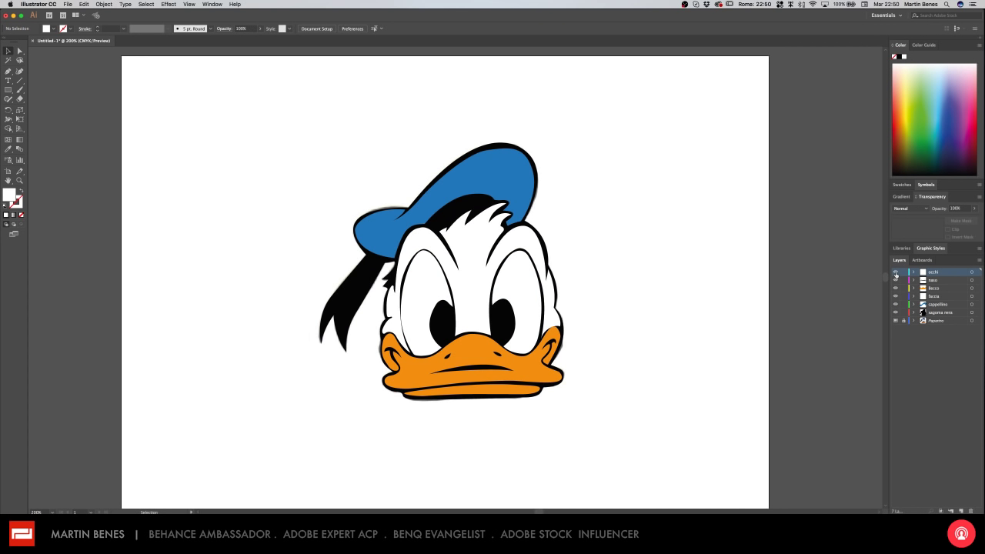
{"action": "left_click", "coordinate": [895, 321]}
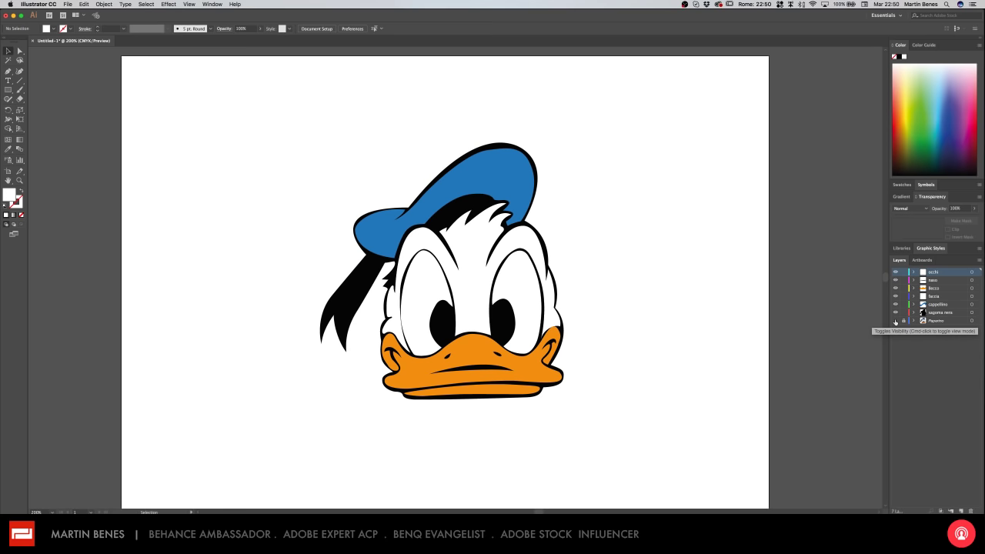